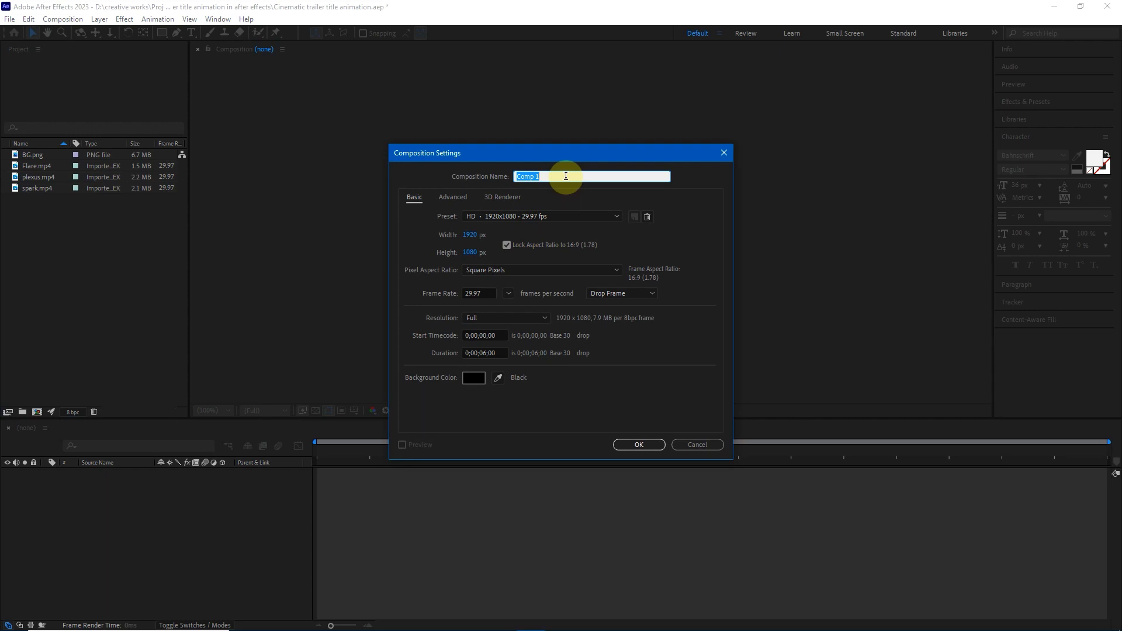
# Create a composition named Cinematic trailer with the HD 1920x1080 29.97 fps preset and a duration of 0;00;06;00.
pyautogui.write('Cinemat')
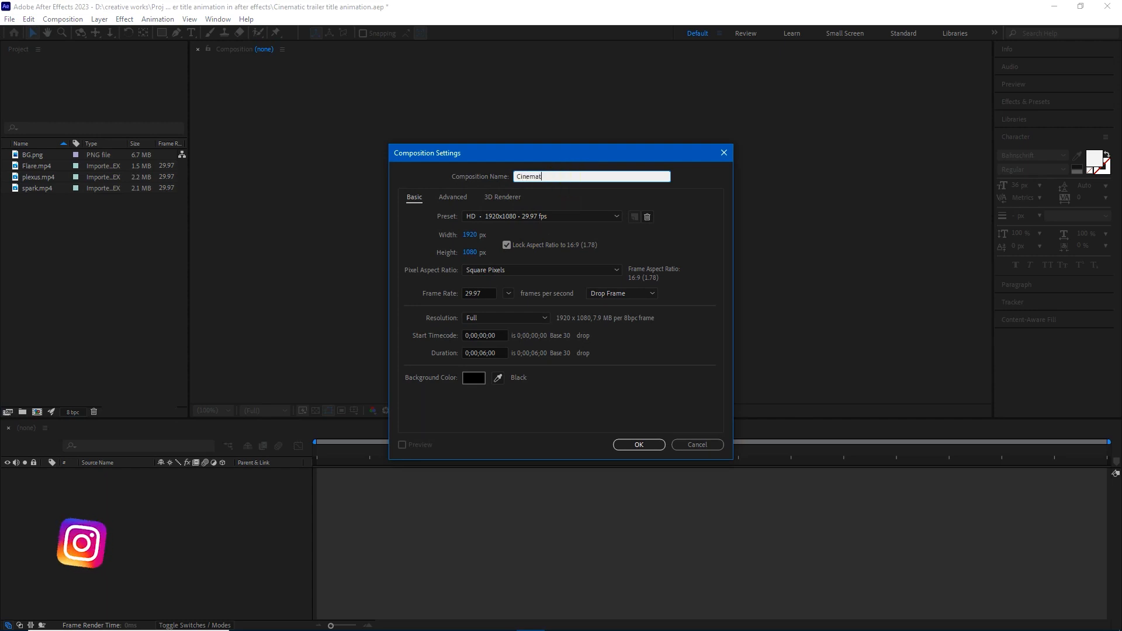
pyautogui.write('ic')
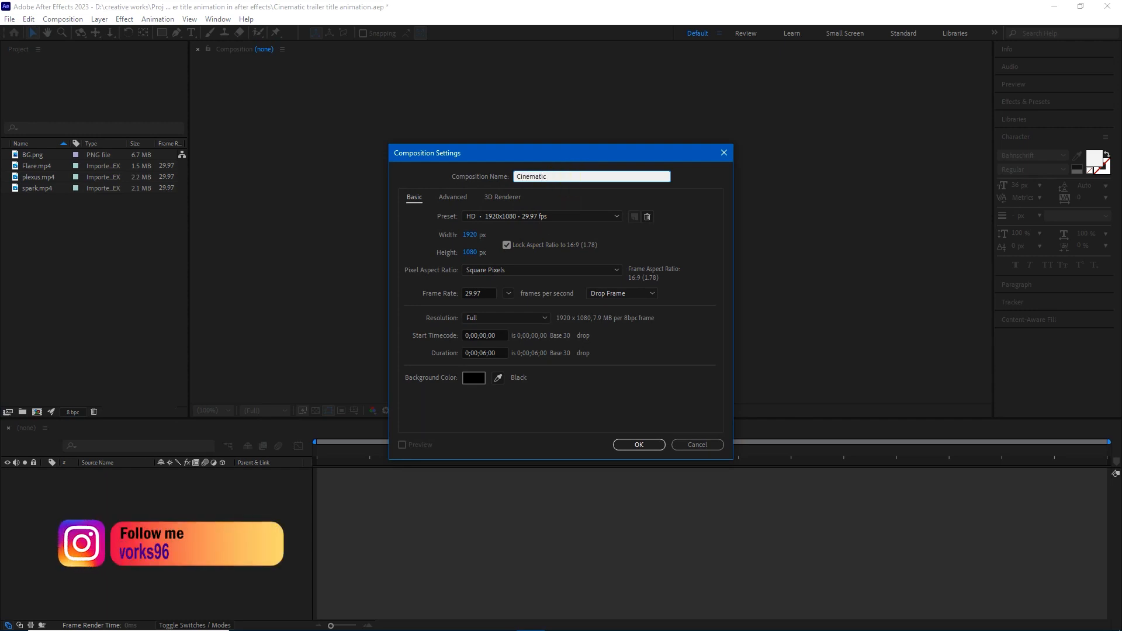
pyautogui.write(' trailer')
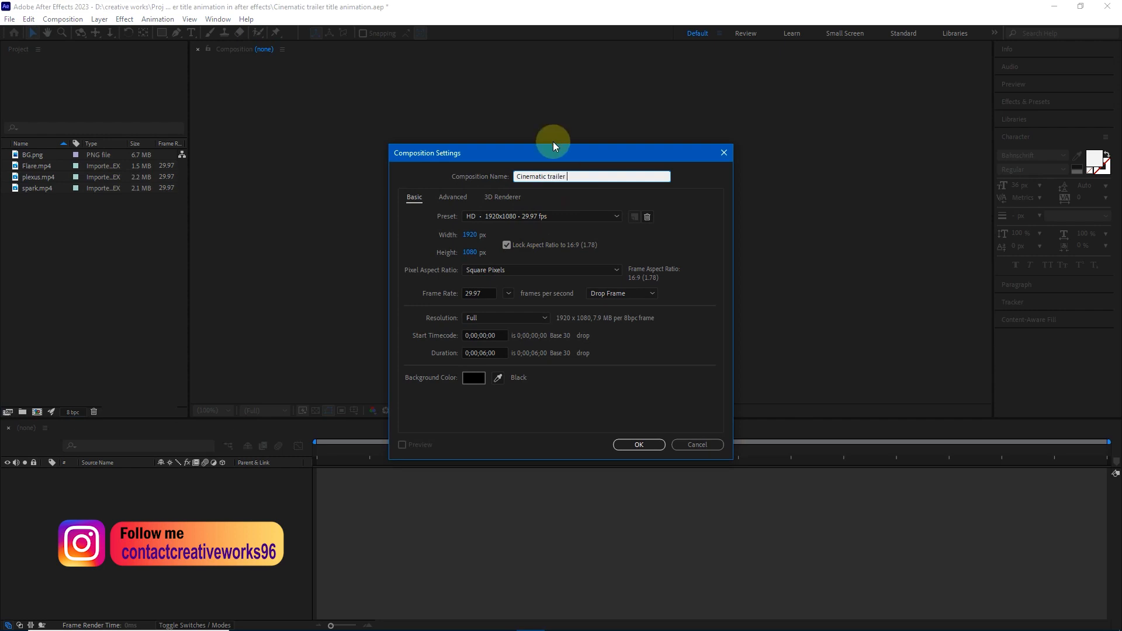
pyautogui.click(554, 216)
pyautogui.click(556, 266)
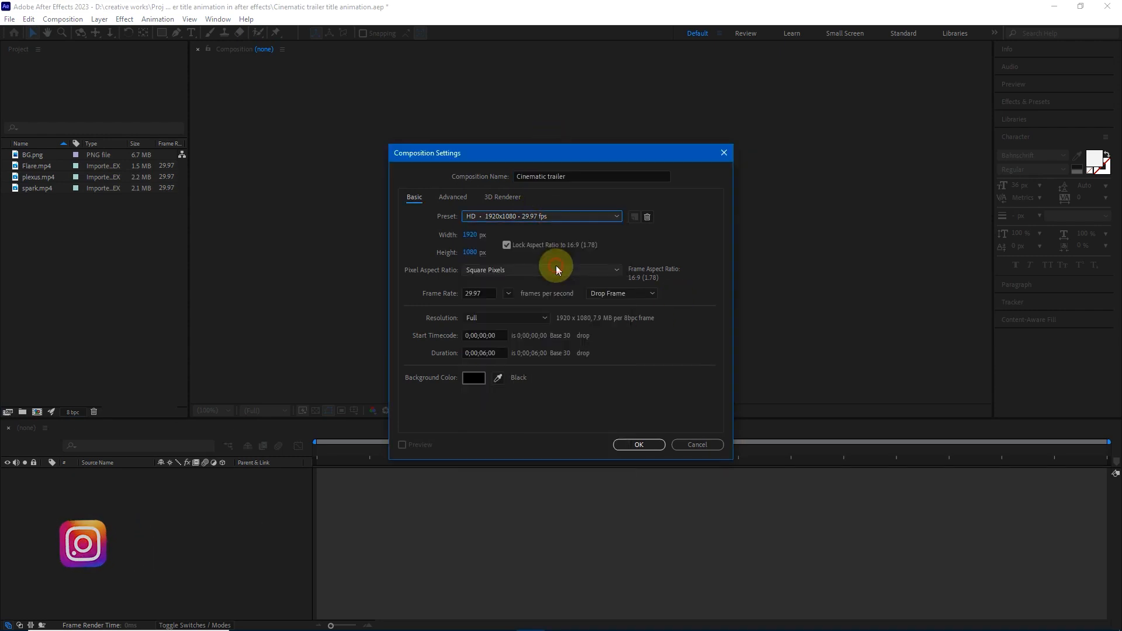
pyautogui.click(479, 351)
pyautogui.click(554, 405)
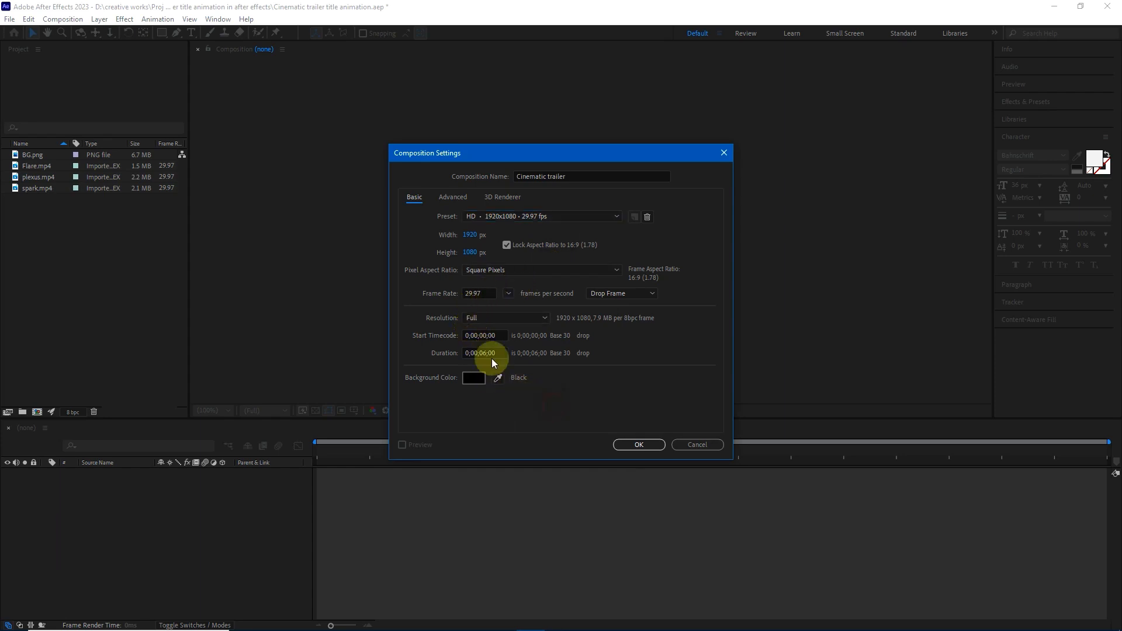
pyautogui.click(639, 444)
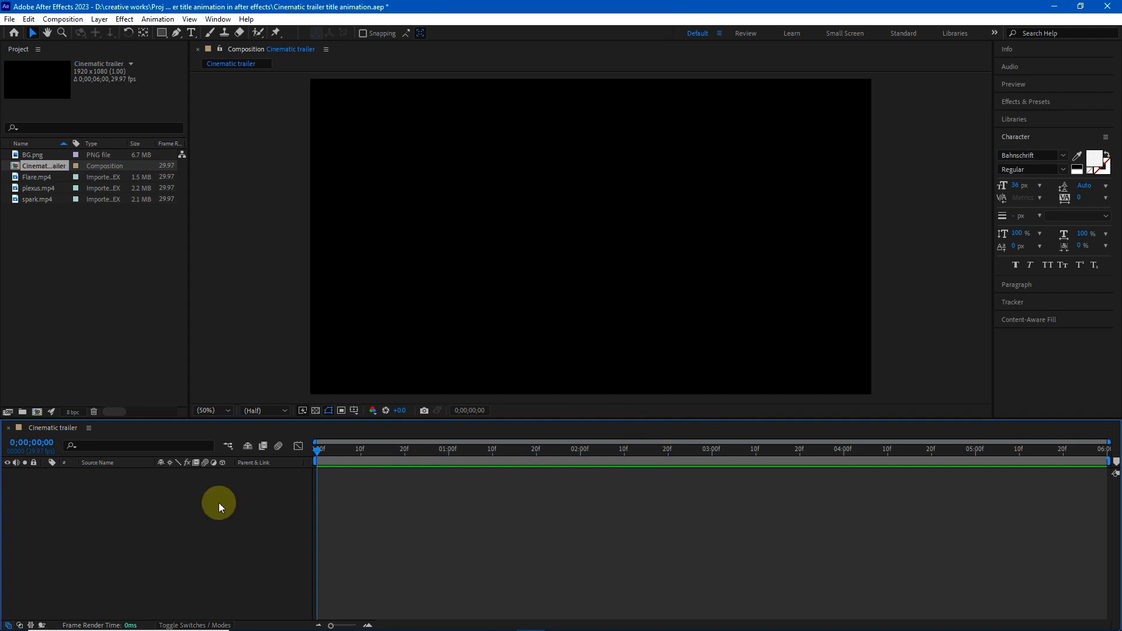
# Add a text layer reading TRAILER to the composition and select it as an object.
pyautogui.rightClick(198, 527)
pyautogui.moveTo(233, 385)
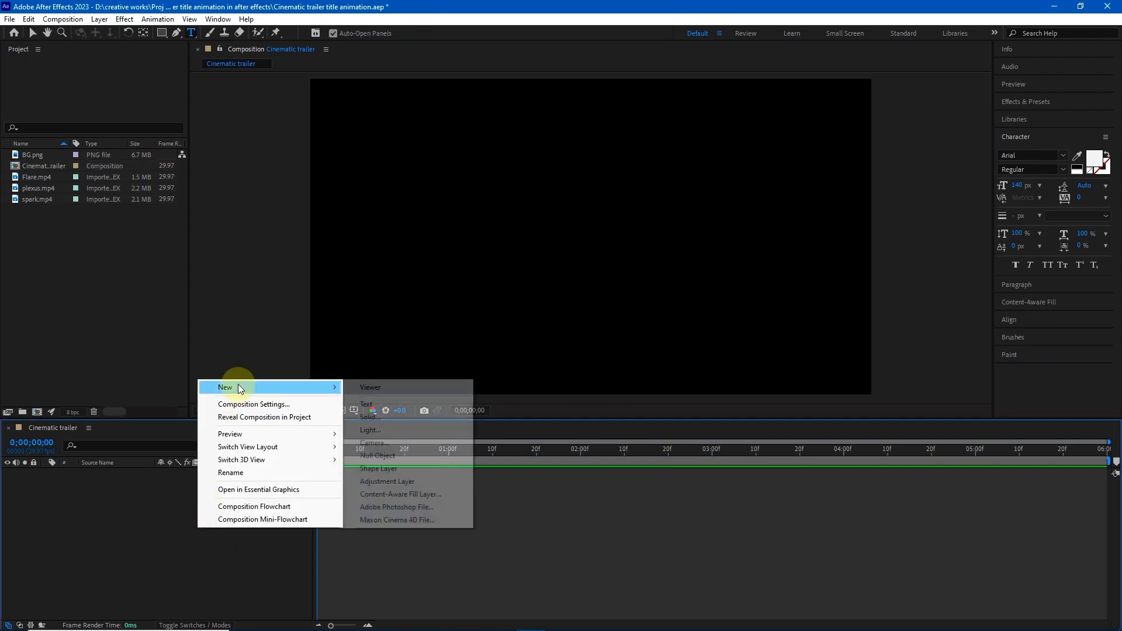
pyautogui.click(374, 404)
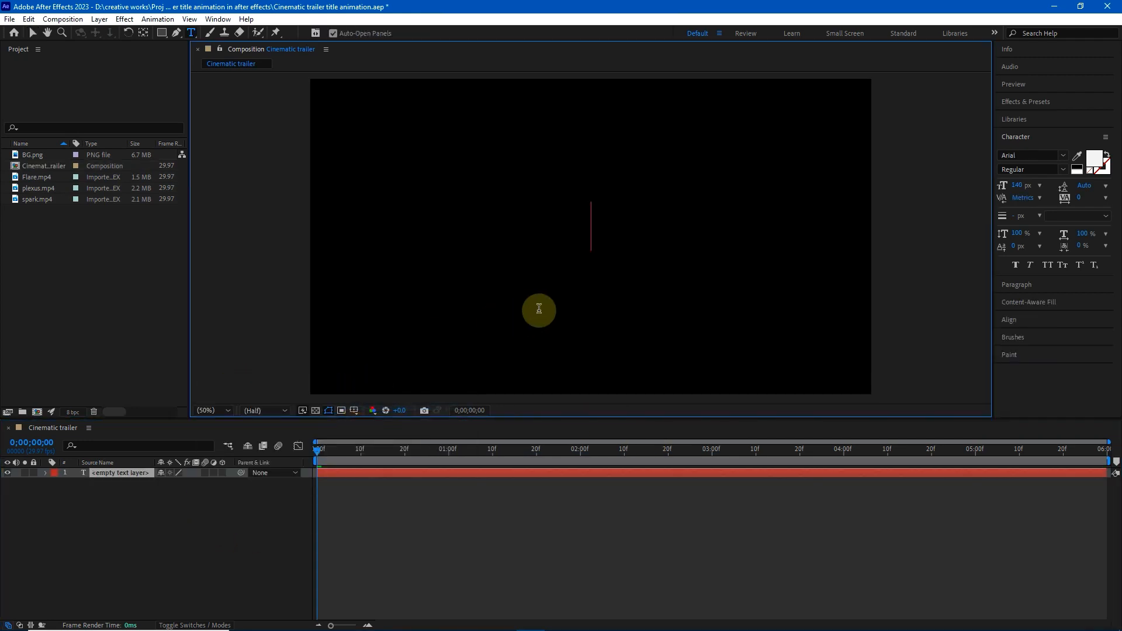
pyautogui.write('TR')
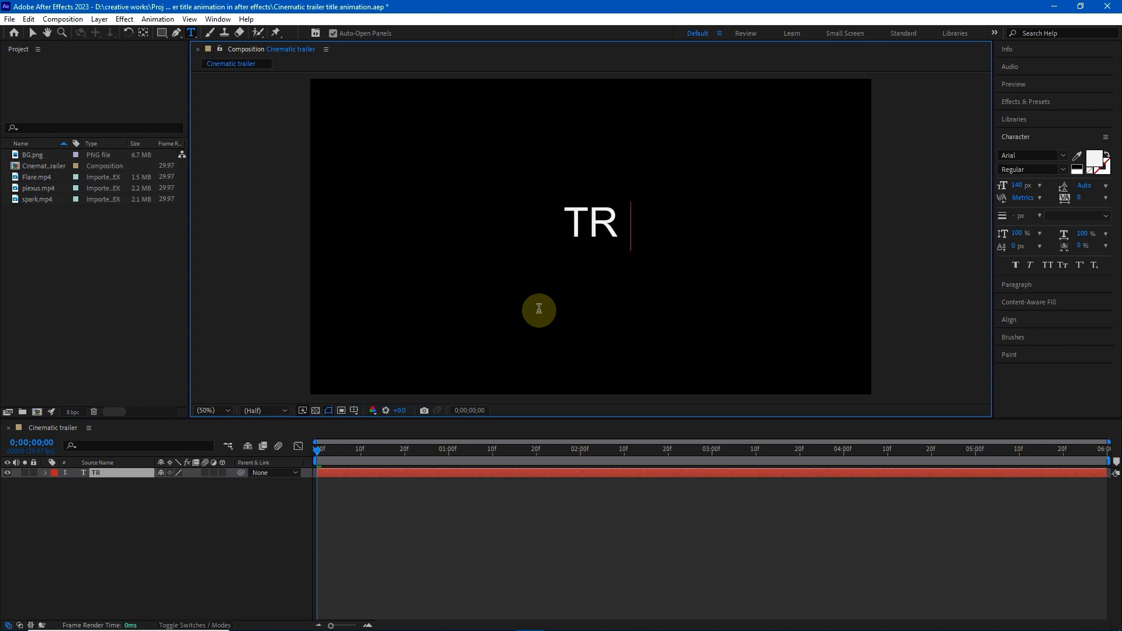
pyautogui.write('AILER')
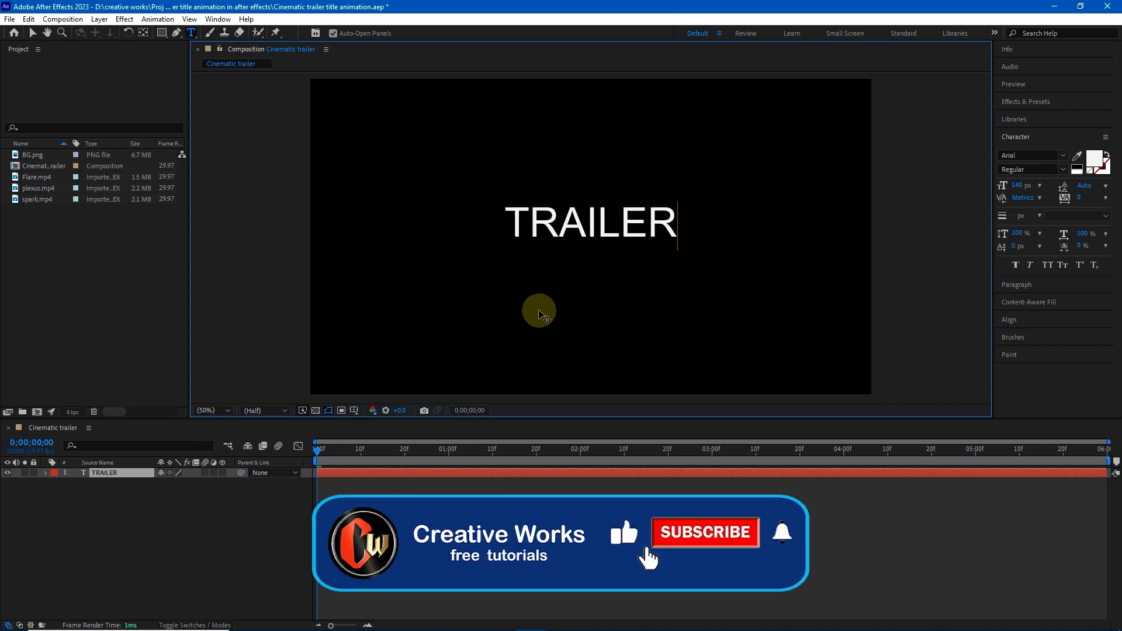
pyautogui.click(32, 33)
pyautogui.click(582, 224)
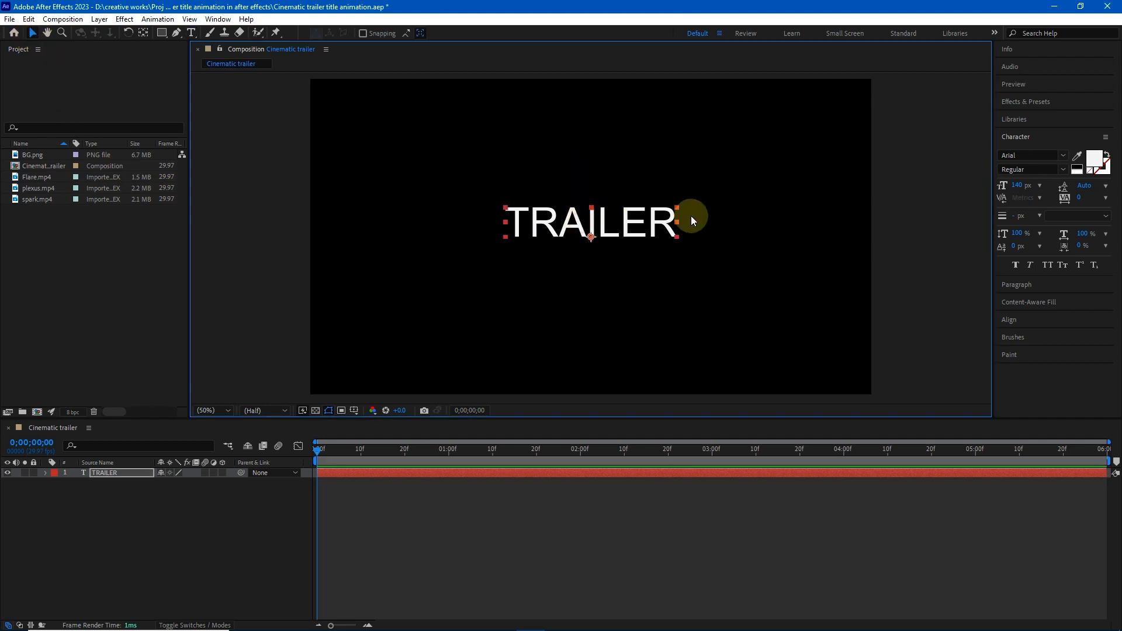
# Set the TRAILER text's font to Azonix Regular at 140 px.
pyautogui.click(1037, 153)
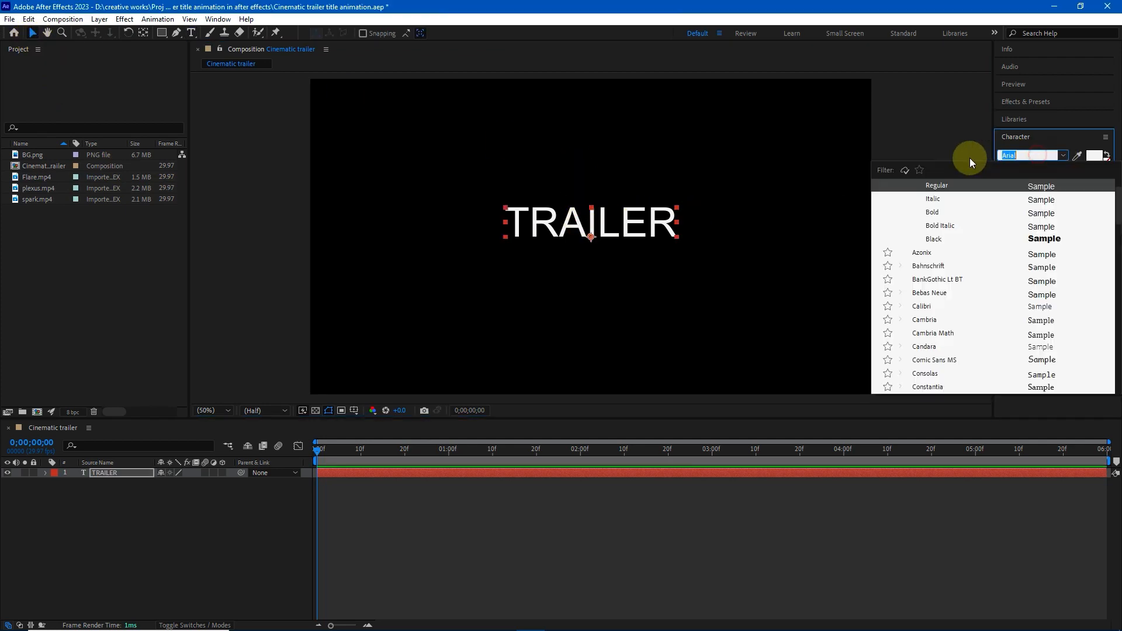
pyautogui.click(923, 256)
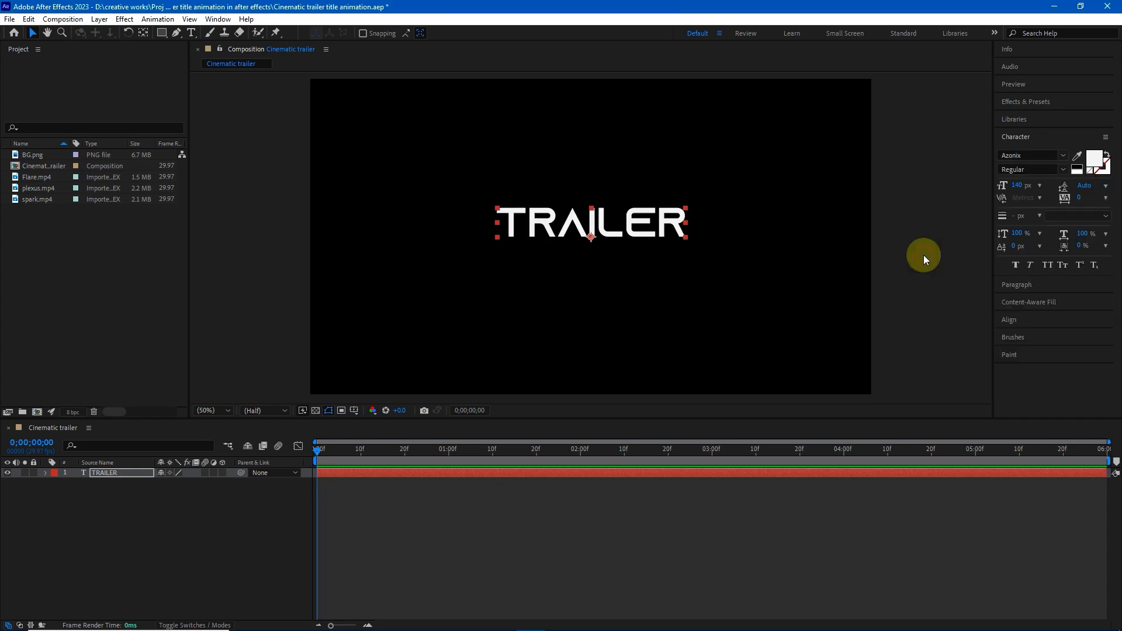
pyautogui.click(1022, 187)
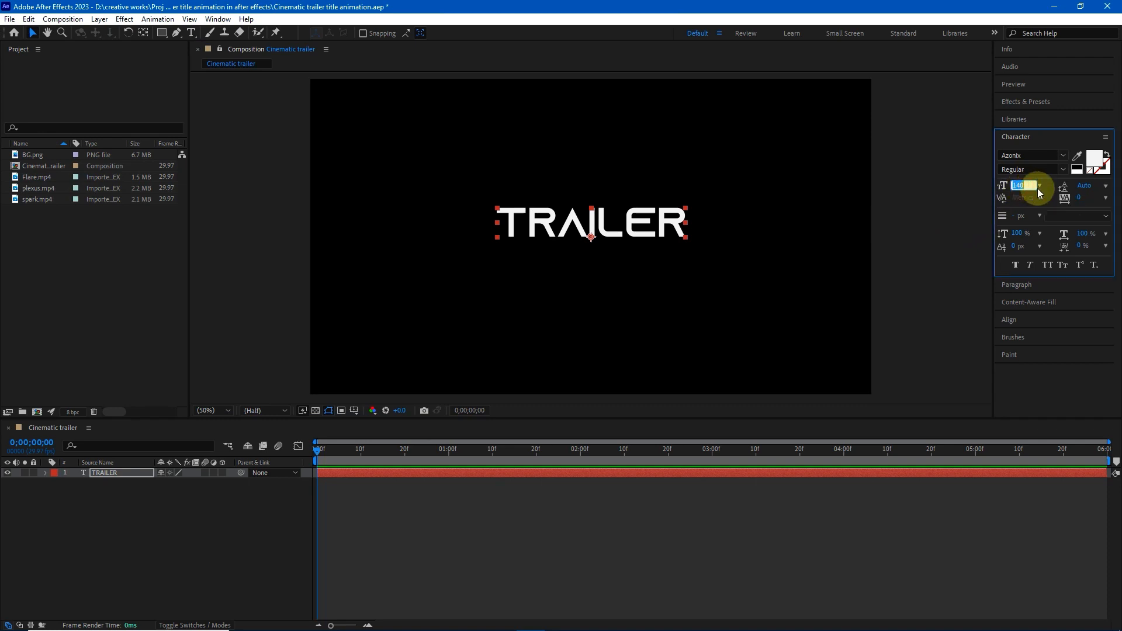
pyautogui.click(1038, 187)
pyautogui.click(966, 364)
pyautogui.click(967, 363)
# Center the TRAILER layer vertically relative to the composition and keep it selected.
pyautogui.click(679, 223)
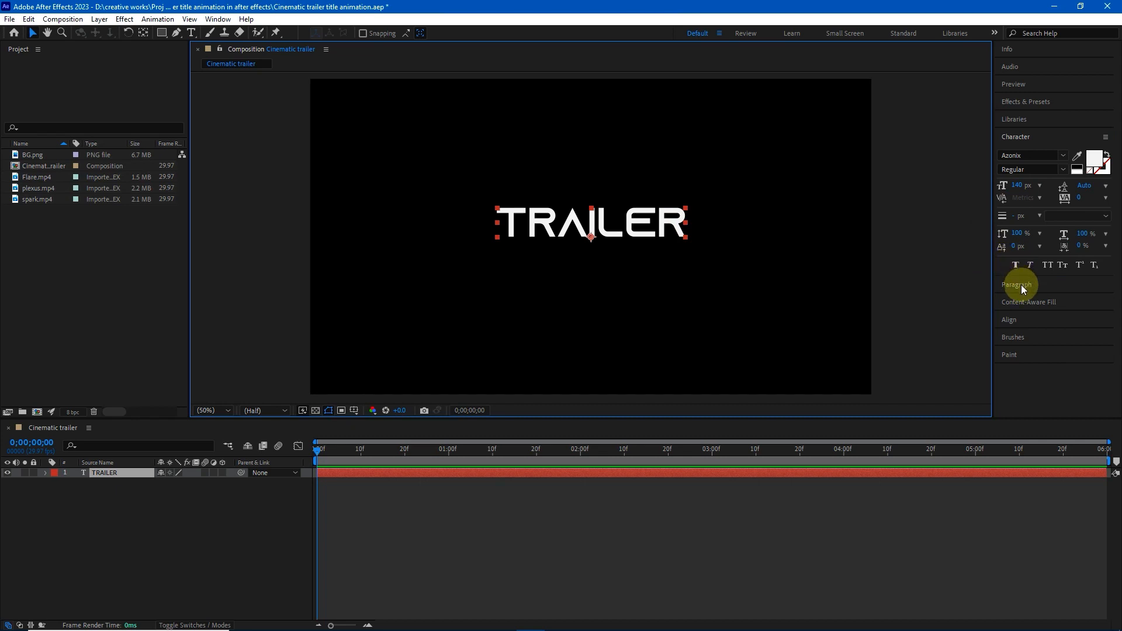
pyautogui.click(1012, 320)
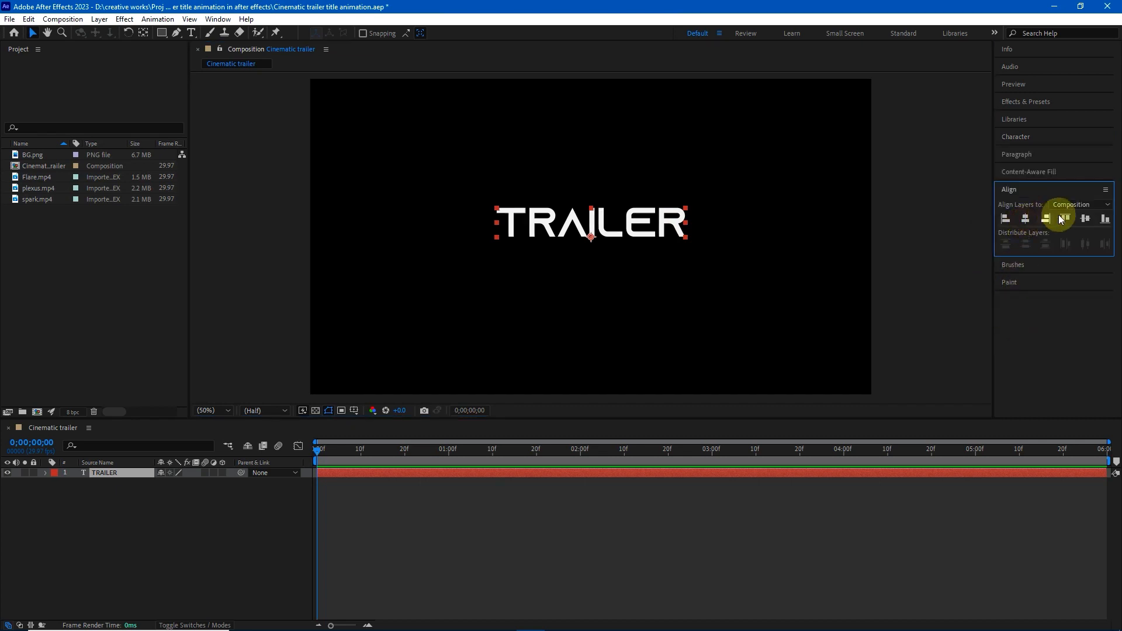
pyautogui.click(1084, 219)
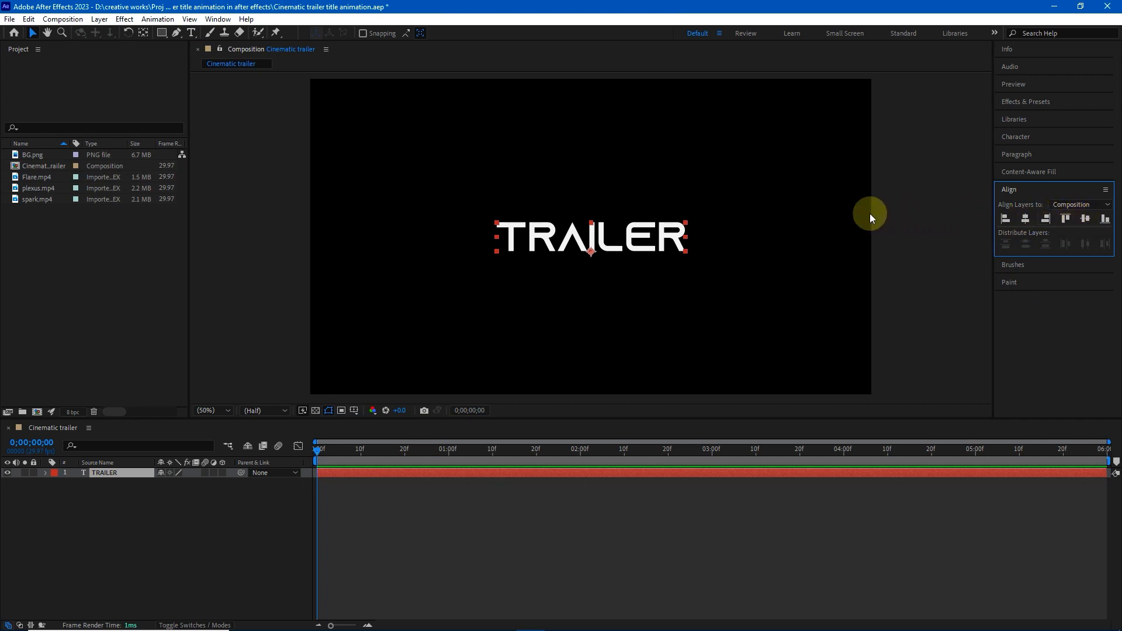
pyautogui.click(156, 523)
pyautogui.click(128, 473)
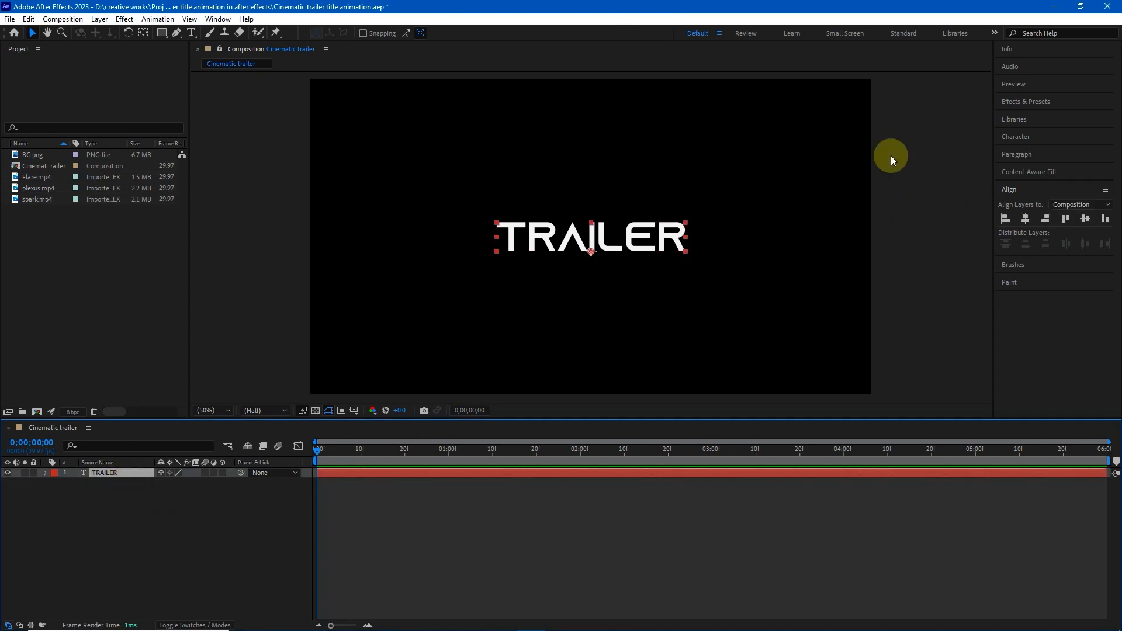
# Apply the Decrease Tracking text animation preset to the TRAILER layer at the start of the timeline.
pyautogui.click(1005, 190)
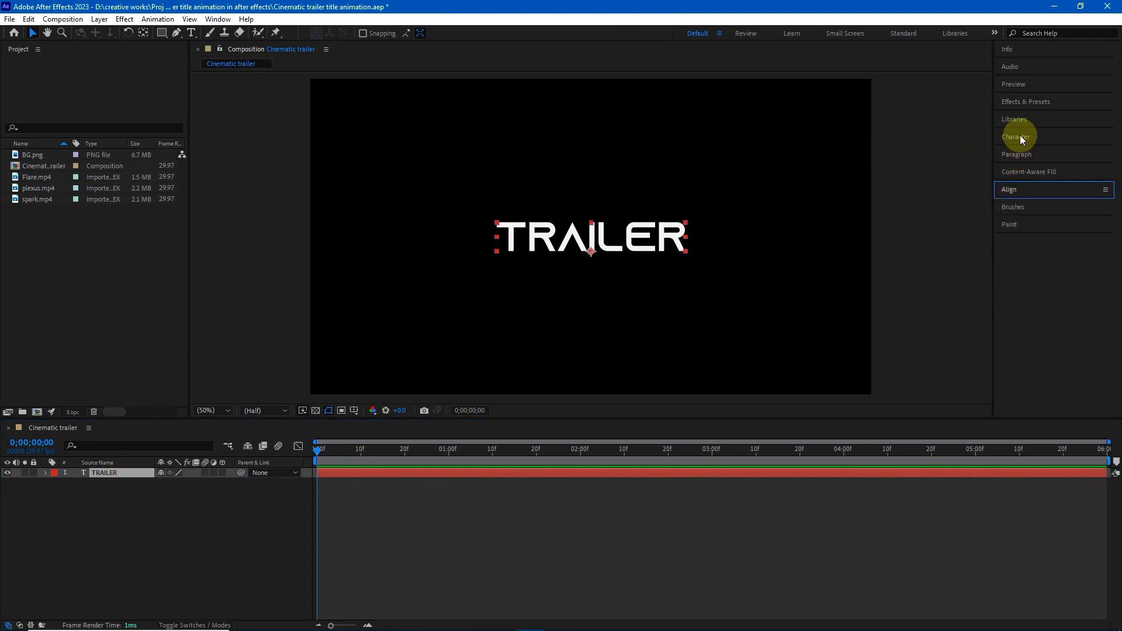
pyautogui.click(1024, 105)
pyautogui.click(998, 130)
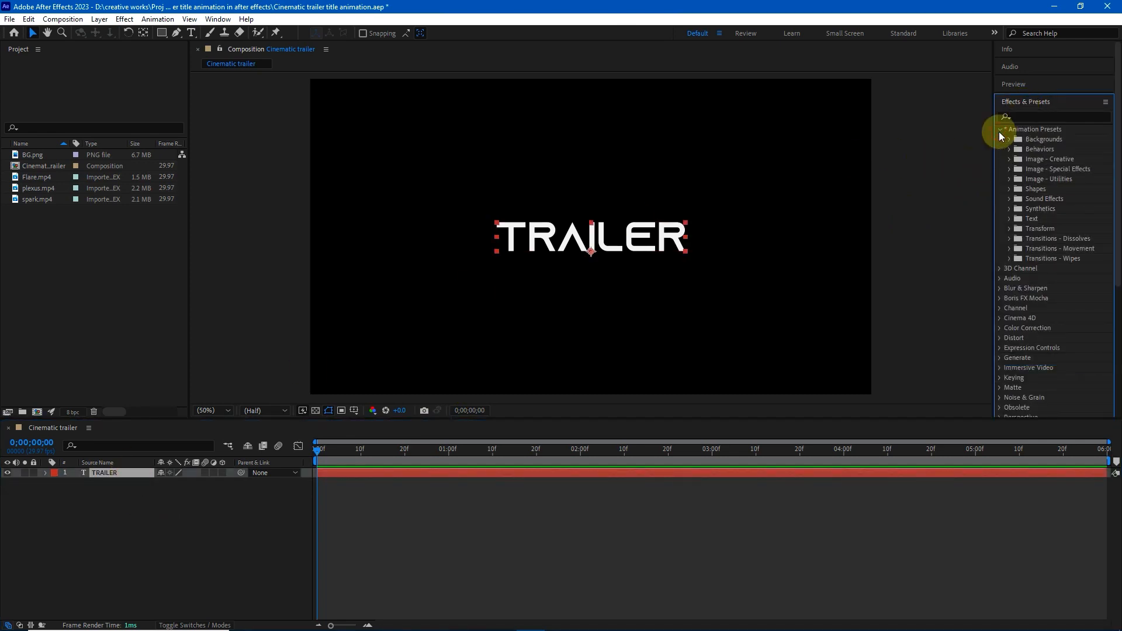
pyautogui.click(1010, 219)
pyautogui.scroll(-3, 1029, 335)
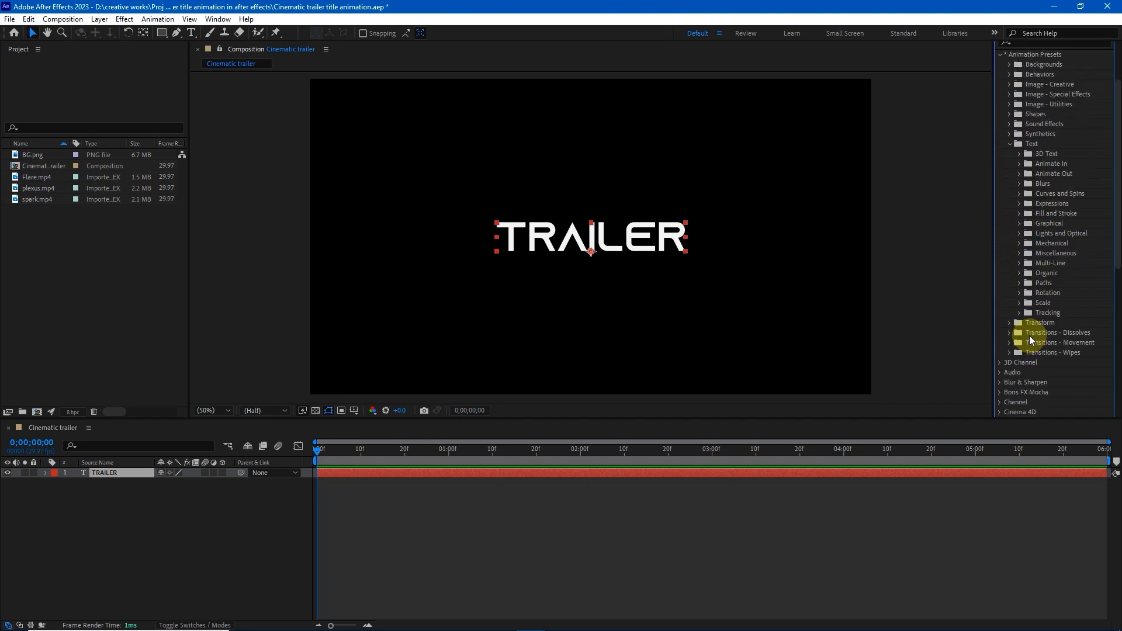
pyautogui.click(1019, 313)
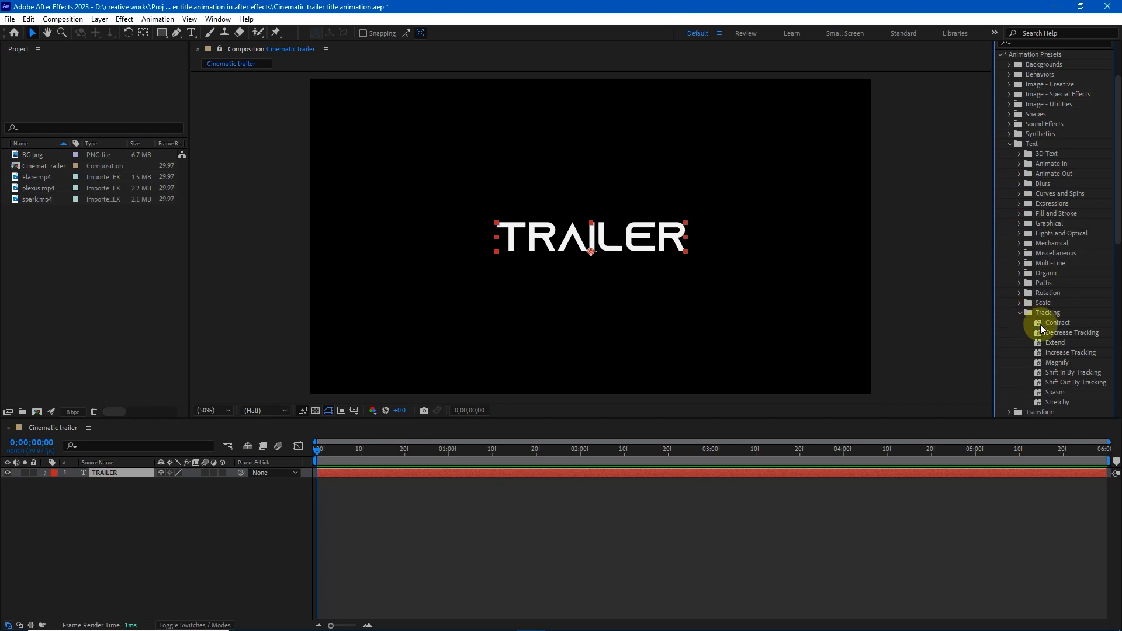
pyautogui.doubleClick(1056, 331)
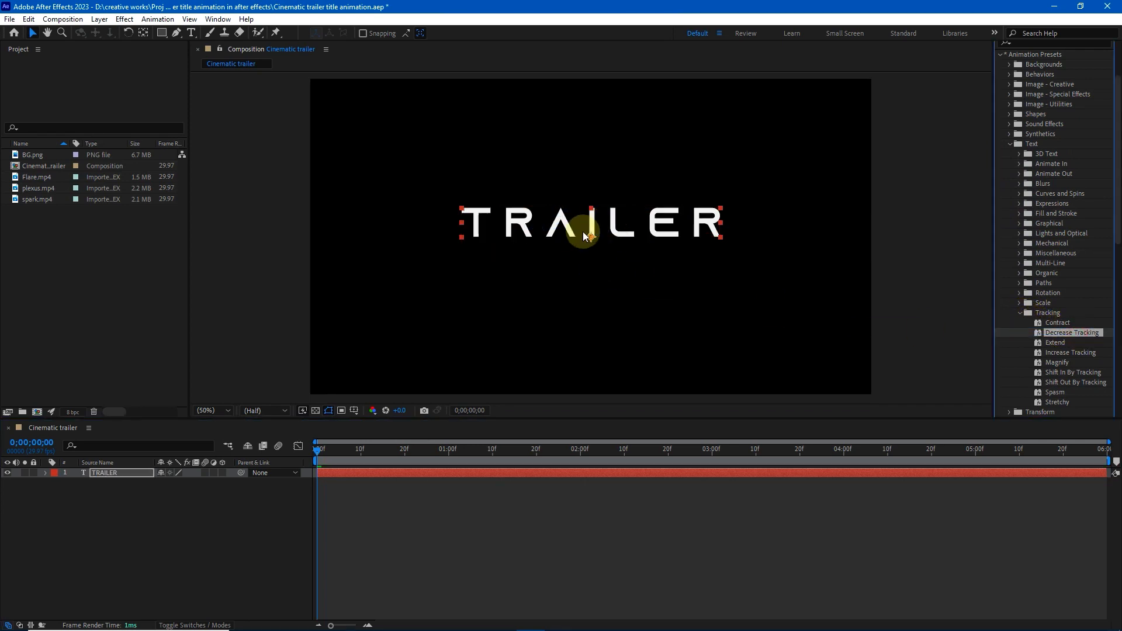
# Reveal the TRAILER layer's keyframes and set its Tracking Amount to 150 at 0;00;00;00.
pyautogui.click(309, 453)
pyautogui.press('u')
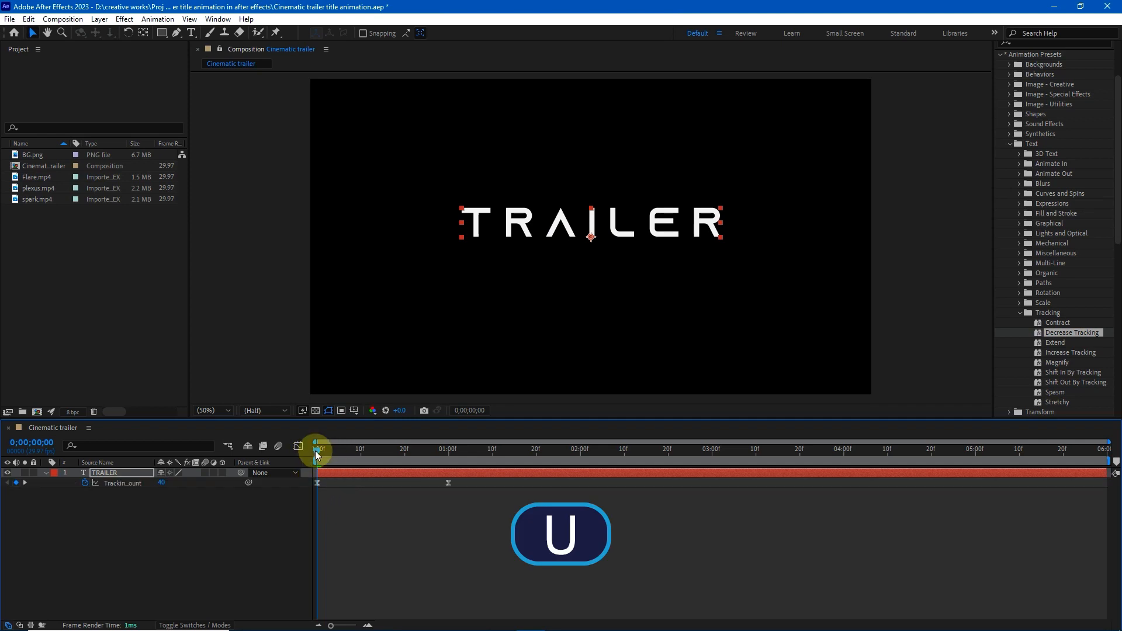
pyautogui.moveTo(321, 451)
pyautogui.mouseDown()
pyautogui.moveTo(514, 453)
pyautogui.moveTo(321, 461)
pyautogui.mouseUp()
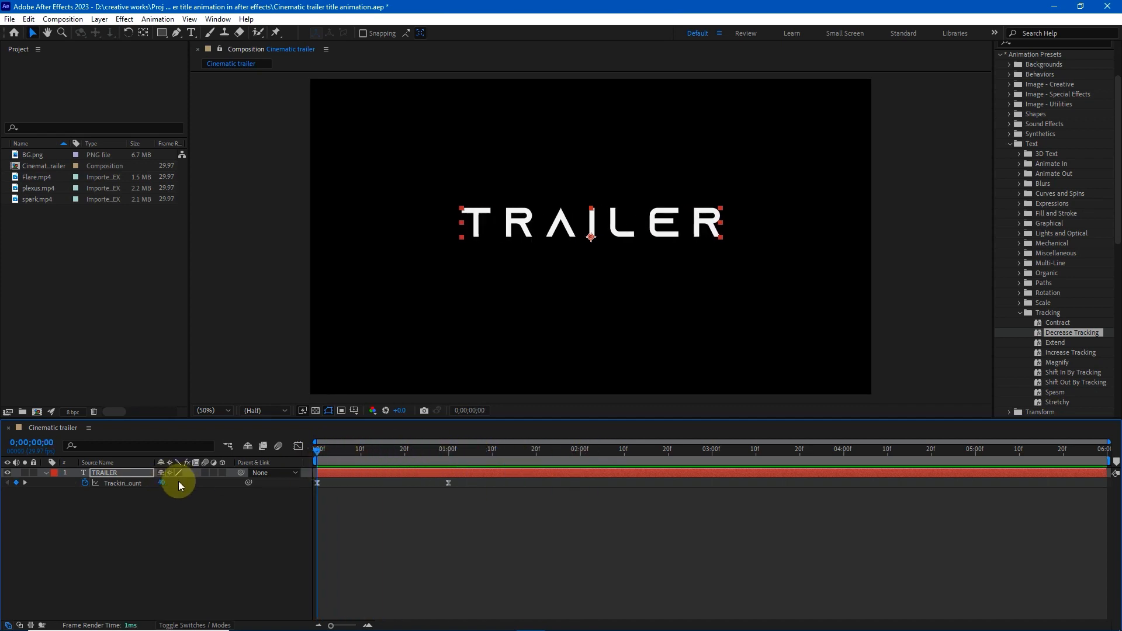
pyautogui.click(163, 482)
pyautogui.write('150')
pyautogui.press('Return')
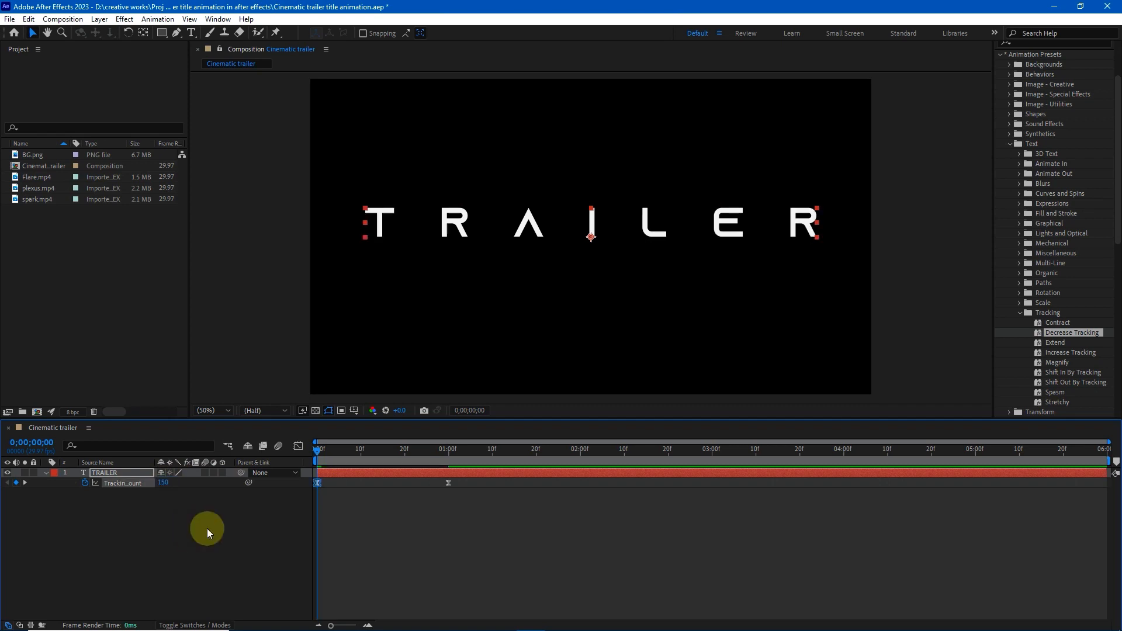
# Move the second Tracking Amount keyframe to the end of the composition and return the playhead to the first frame.
pyautogui.moveTo(443, 450); pyautogui.dragTo(1103, 482)
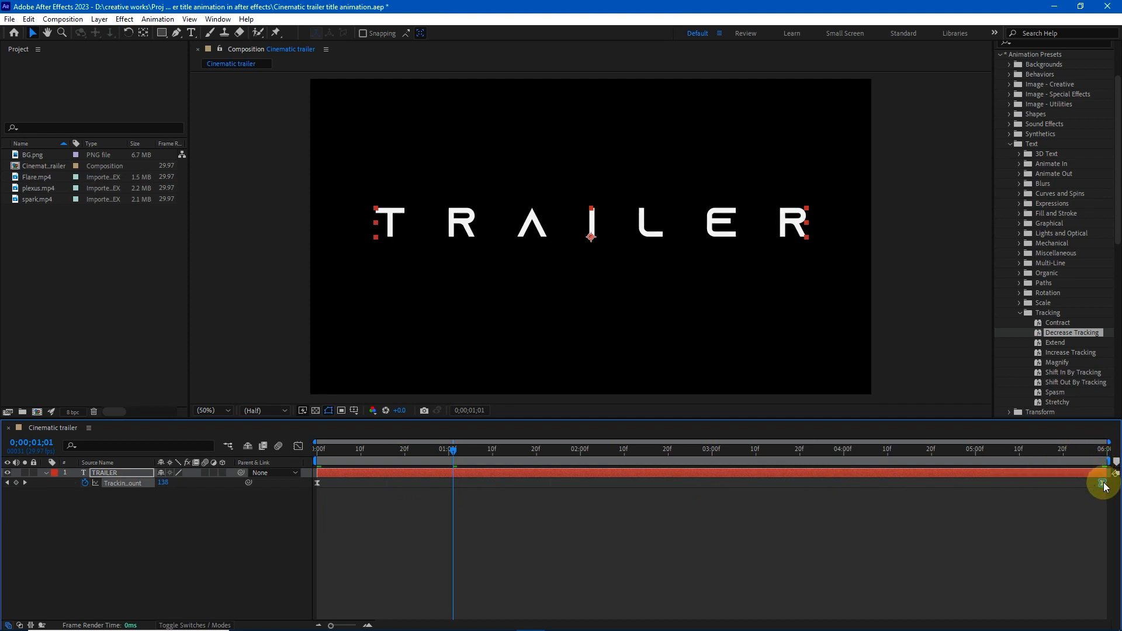
pyautogui.click(1101, 461)
pyautogui.moveTo(1111, 458); pyautogui.dragTo(308, 537)
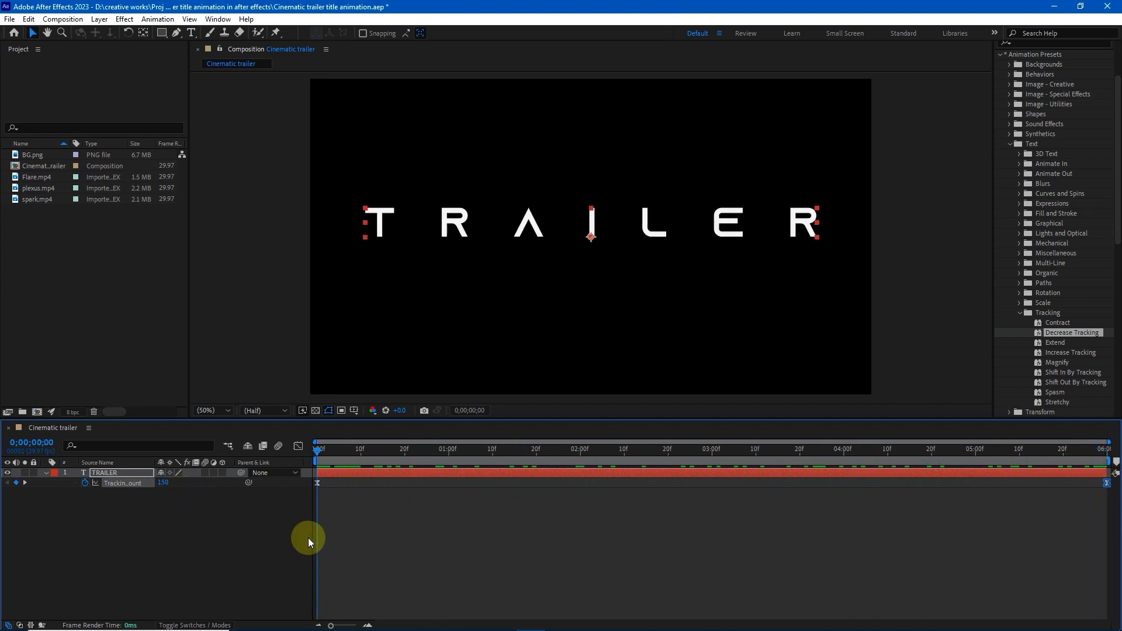
# Deselect the TRAILER layer and add a second text layer reading CINEMATIC.
pyautogui.click(112, 520)
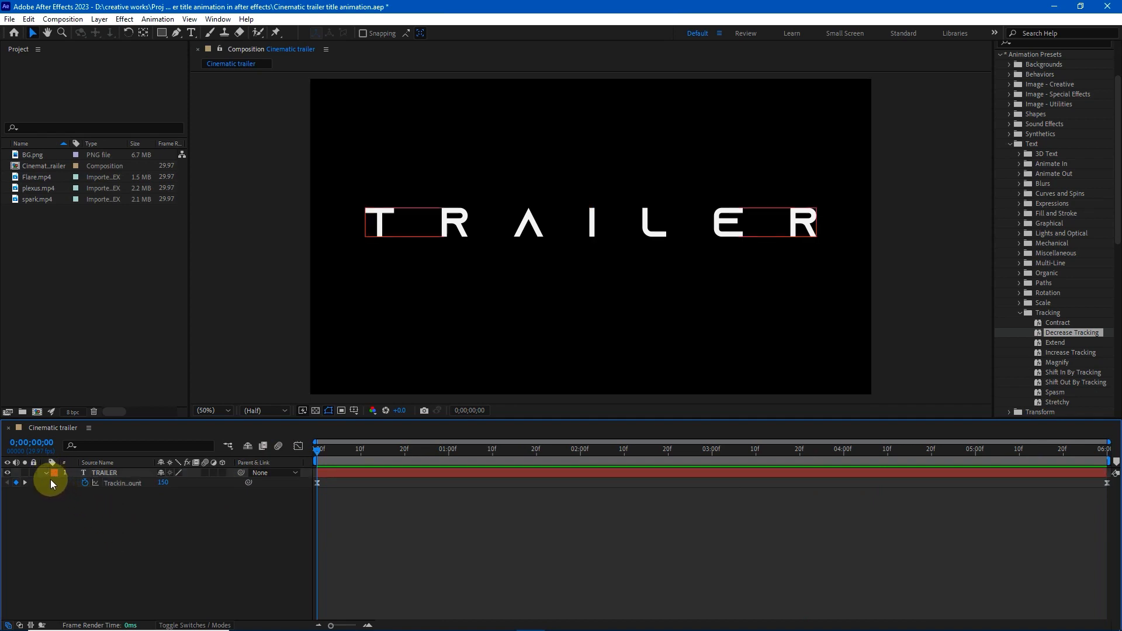
pyautogui.rightClick(170, 581)
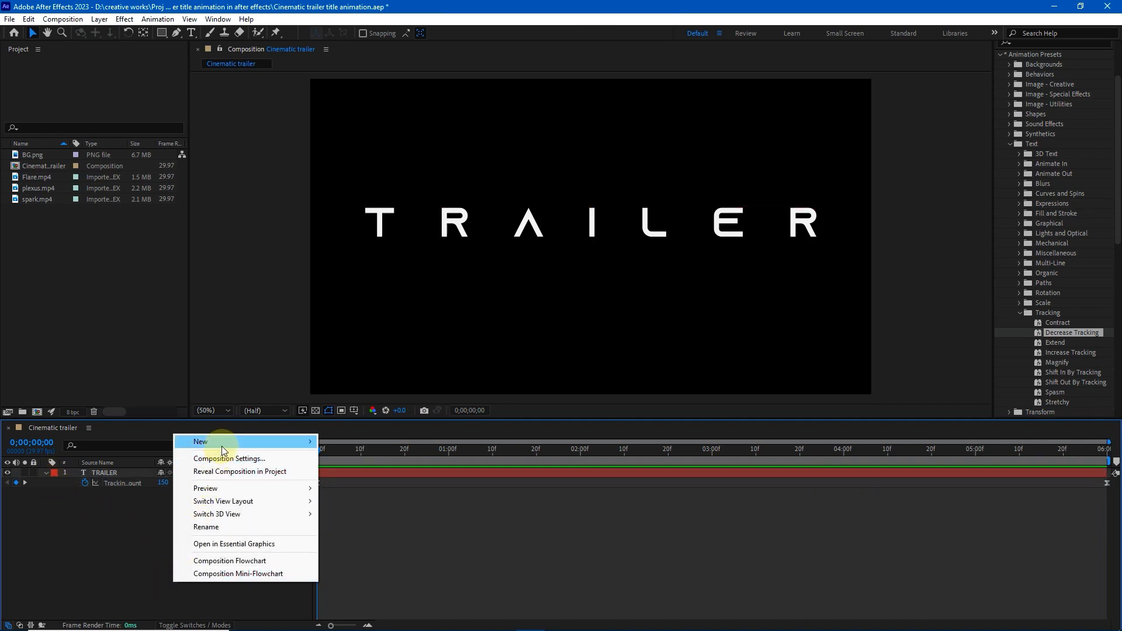
pyautogui.moveTo(208, 441)
pyautogui.click(342, 458)
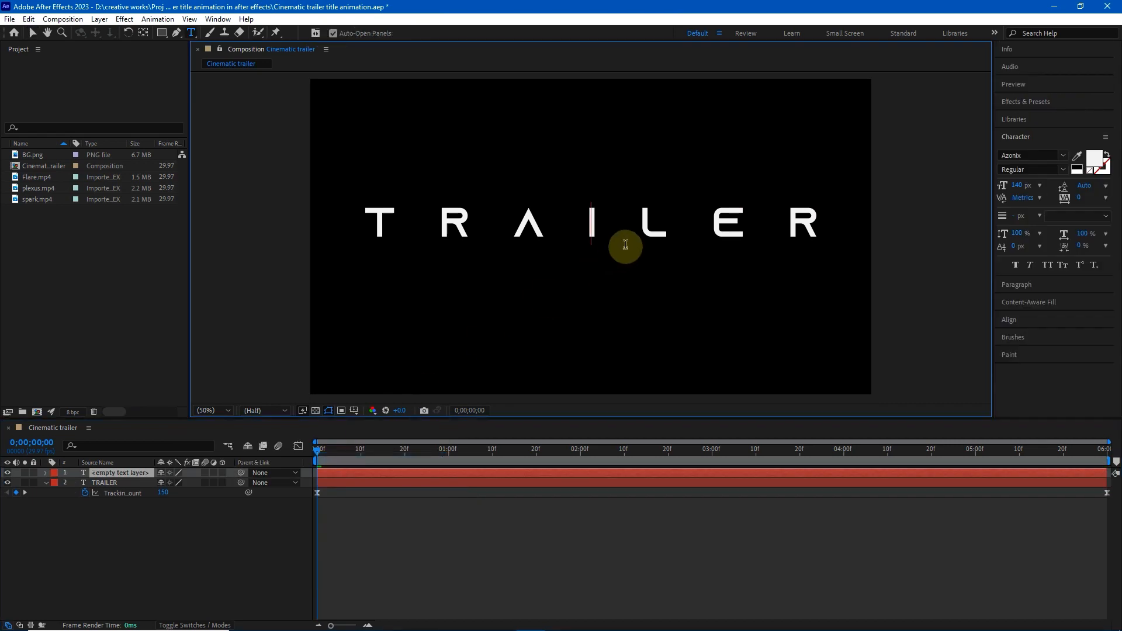
pyautogui.write('CIN')
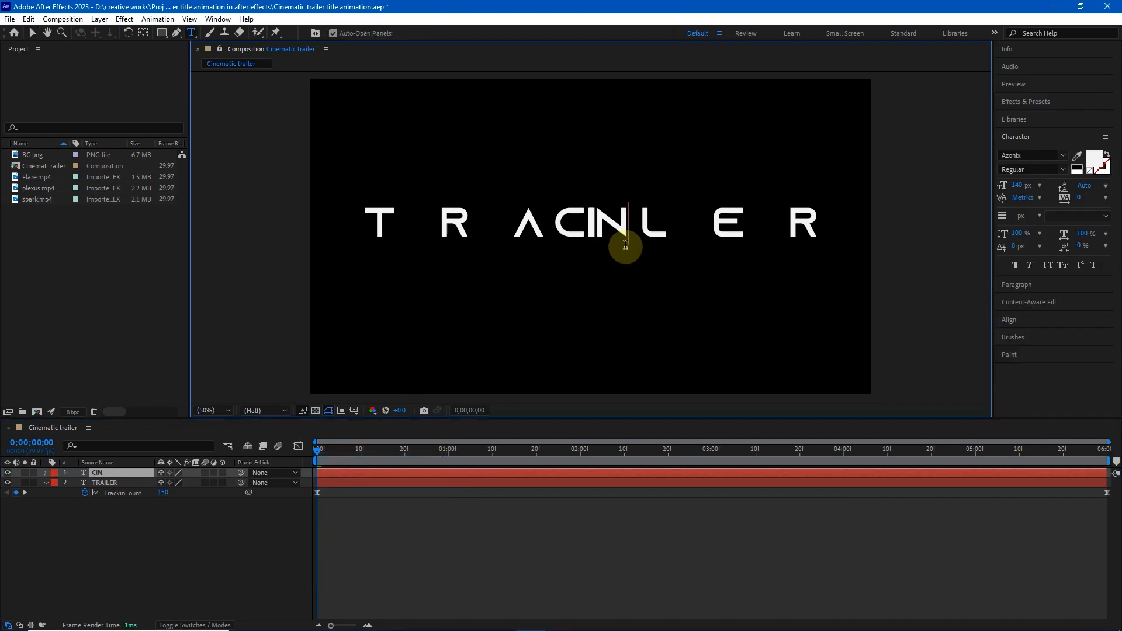
pyautogui.write('EMATIC')
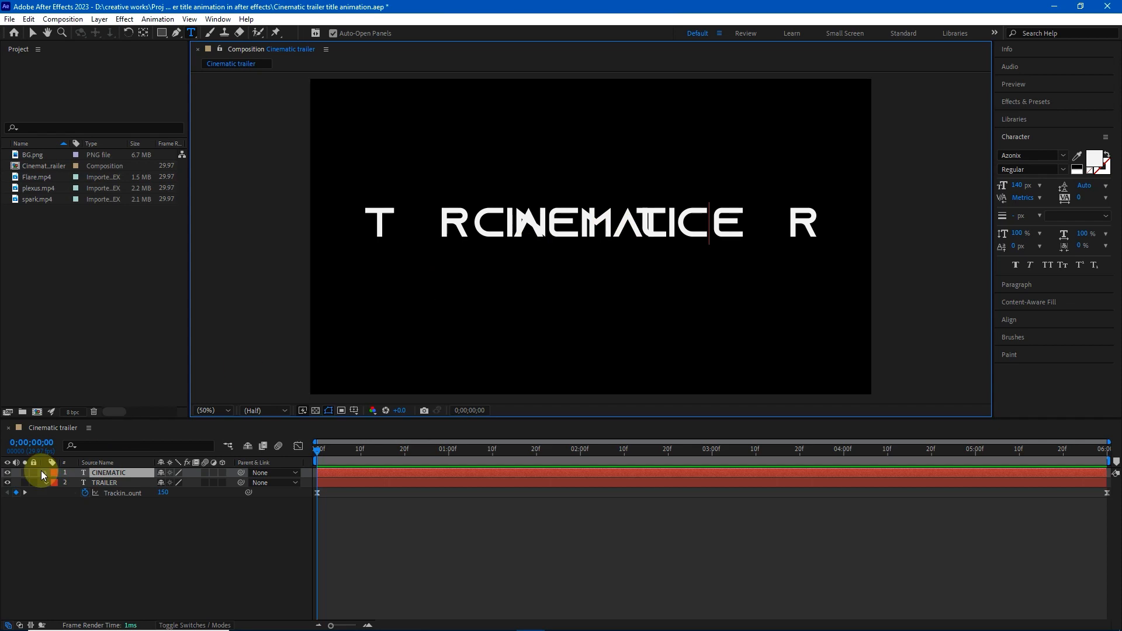
# Move the CINEMATIC text straight up so it sits just above the TRAILER text.
pyautogui.click(93, 473)
pyautogui.click(32, 33)
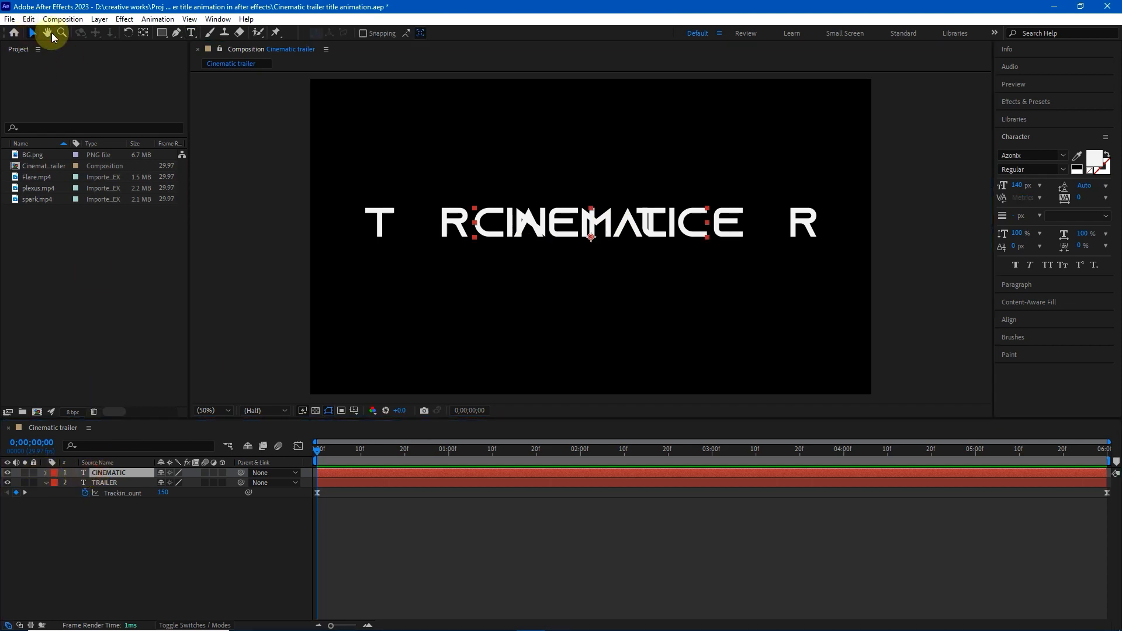
pyautogui.keyDown('shift'); pyautogui.click(603, 222); pyautogui.keyUp('shift')
pyautogui.moveTo(603, 222); pyautogui.dragTo(604, 180)
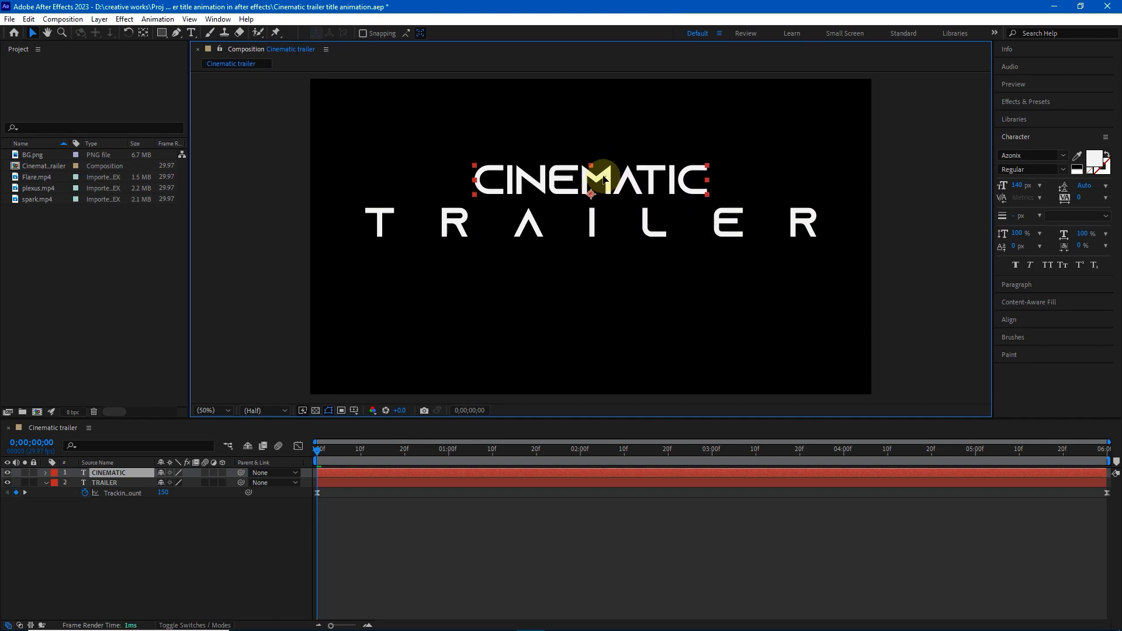
# Set the CINEMATIC text's font to BankGothic Lt BT and its size to 100 px.
pyautogui.moveTo(603, 177); pyautogui.dragTo(603, 177)
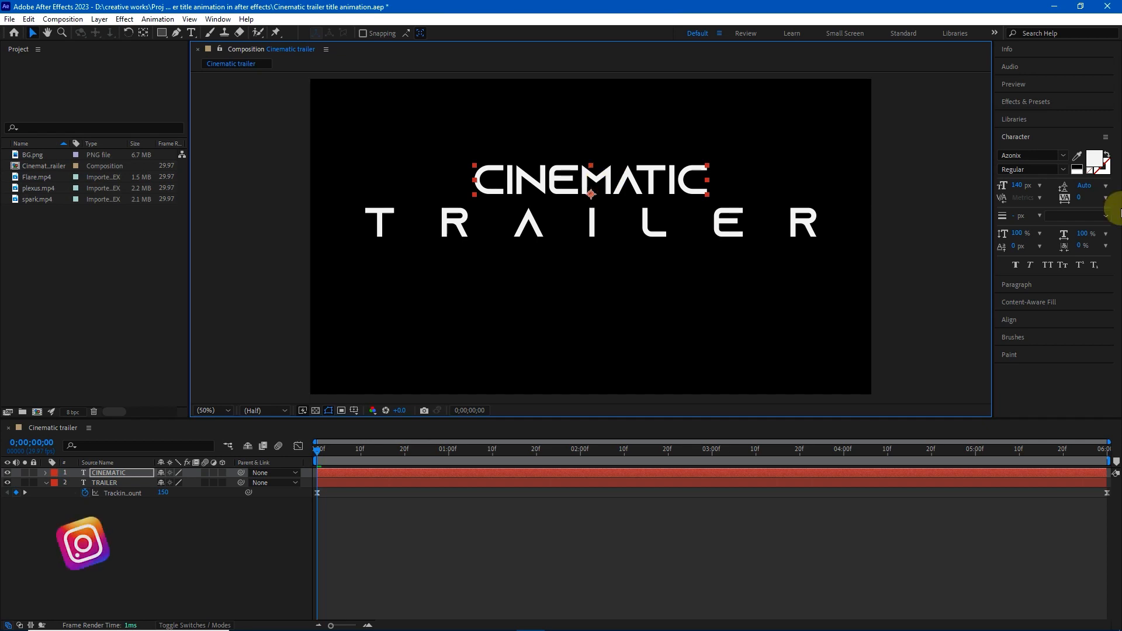
pyautogui.click(1051, 154)
pyautogui.write('ban')
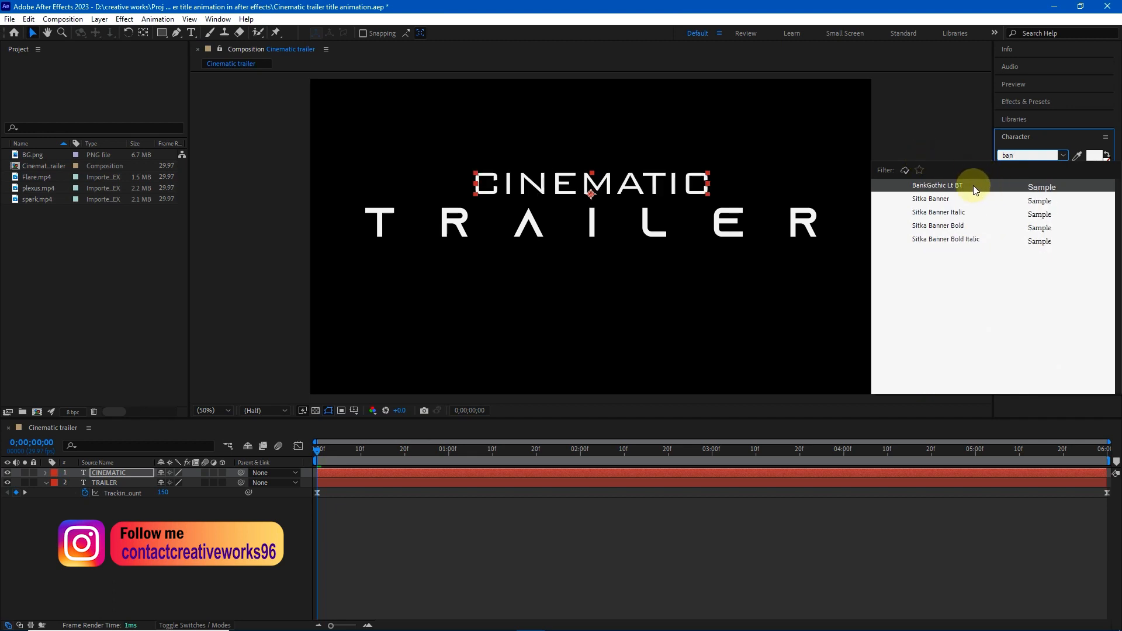
pyautogui.click(976, 186)
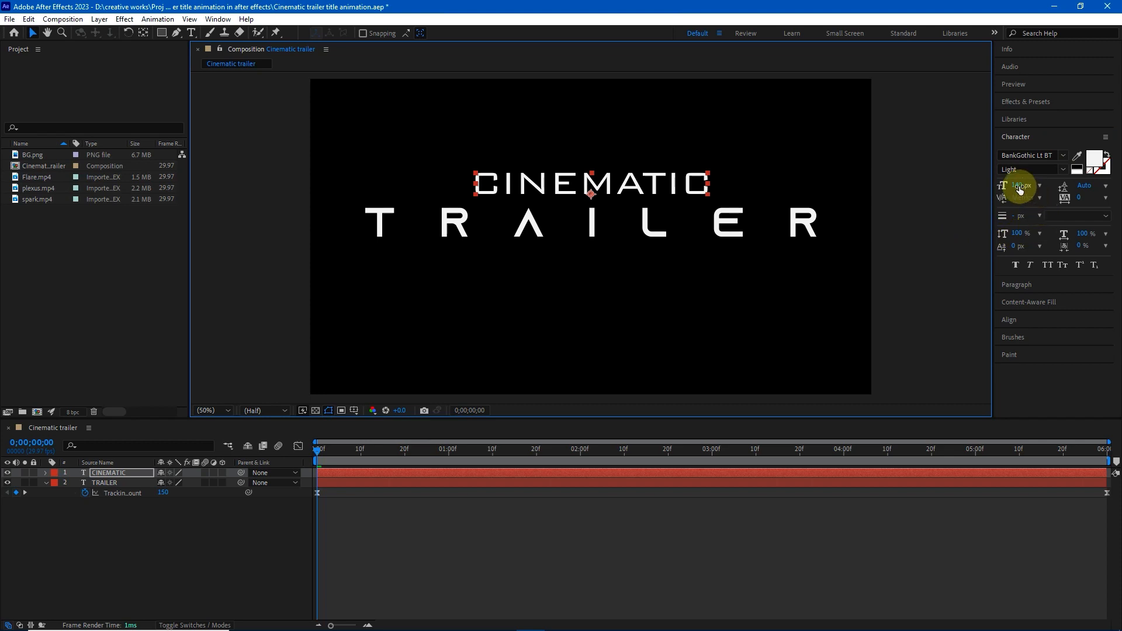
pyautogui.moveTo(1019, 189); pyautogui.dragTo(994, 188)
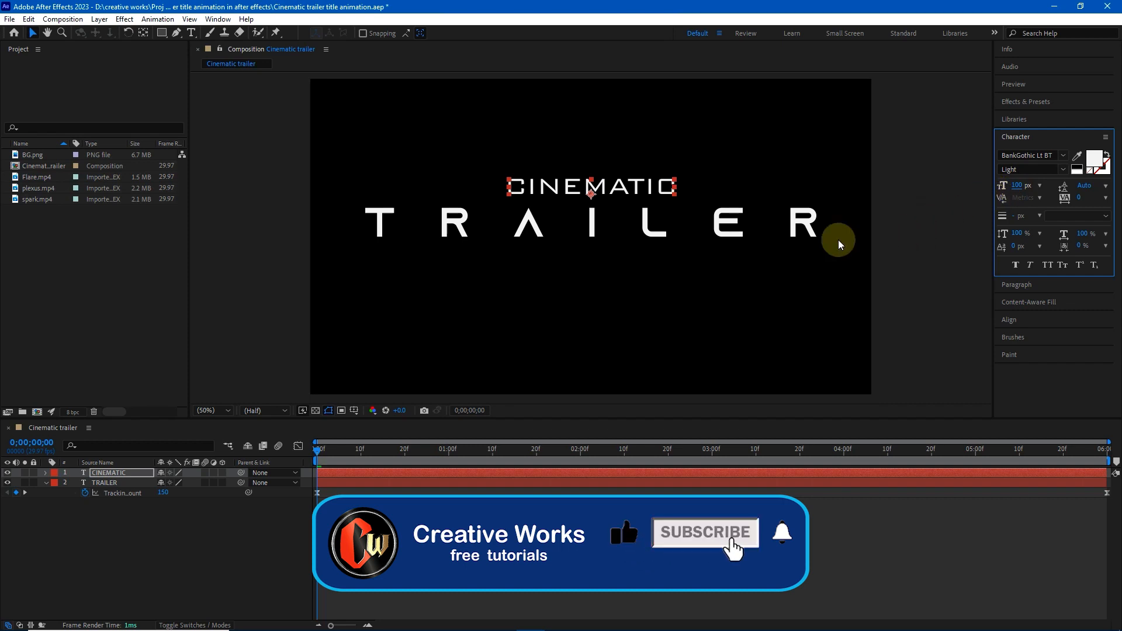
# Align the CINEMATIC and TRAILER layers to each other by their horizontal centers.
pyautogui.keyDown('shift'); pyautogui.click(119, 482); pyautogui.keyUp('shift')
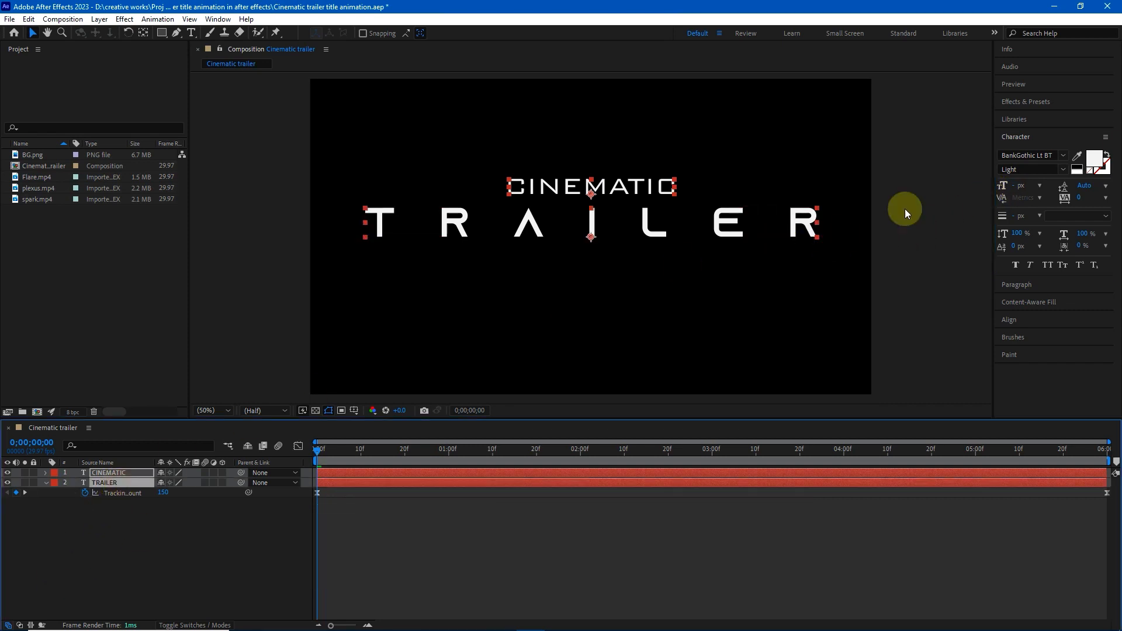
pyautogui.click(1027, 319)
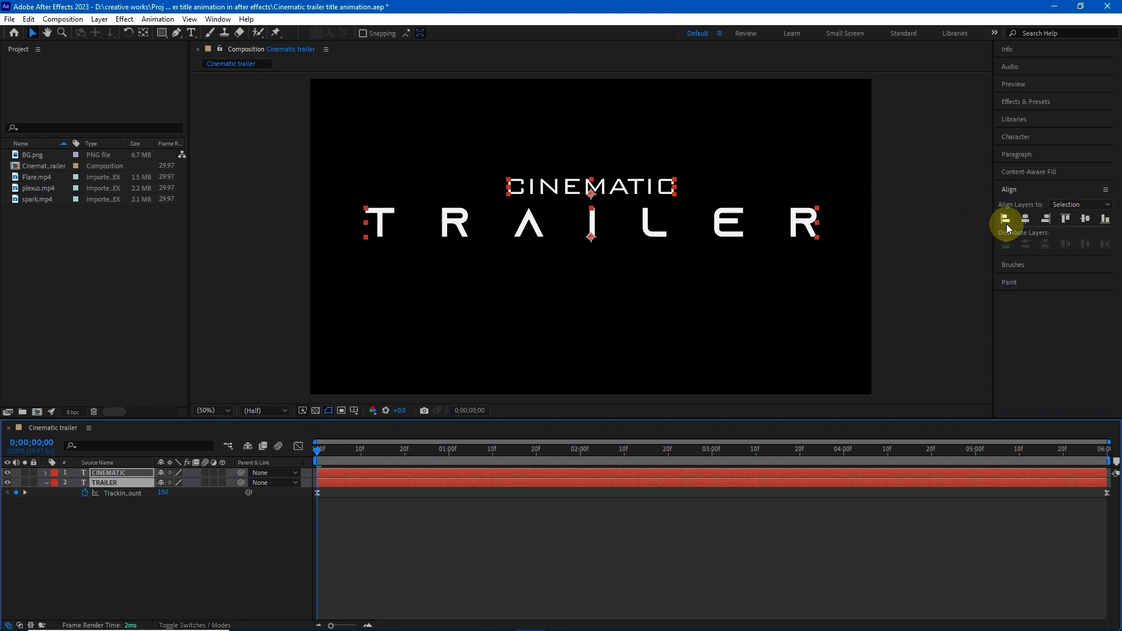
pyautogui.click(1024, 220)
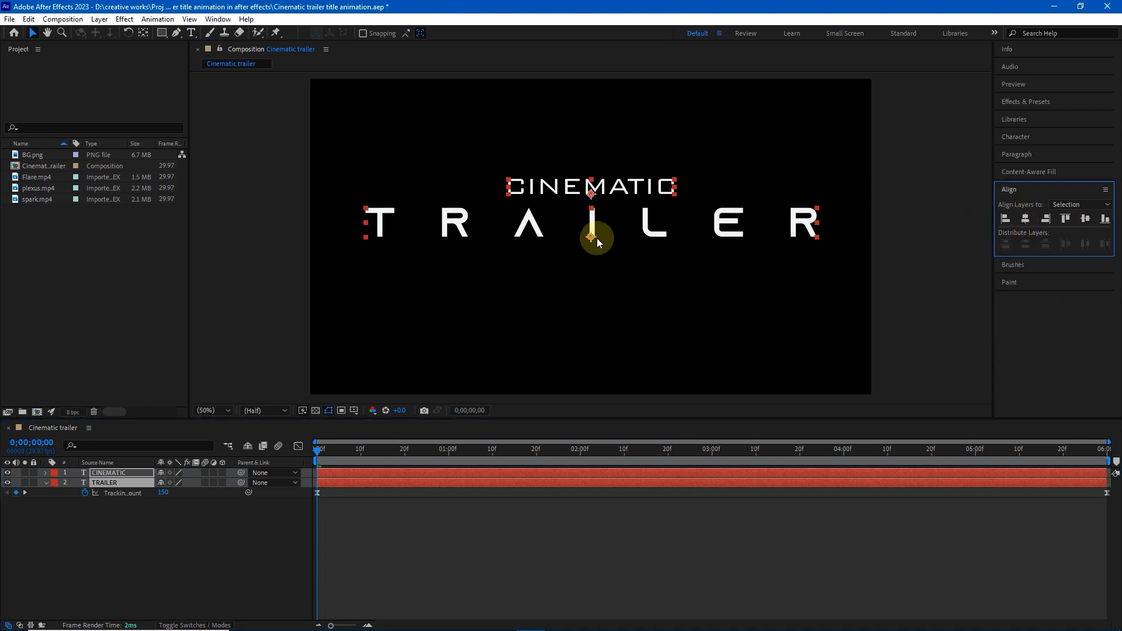
# Nudge the CINEMATIC and TRAILER text down together until TRAILER sits at the vertical middle of the frame, and deselect them.
pyautogui.press('Down')
pyautogui.press('Down')
pyautogui.press('Down')
pyautogui.press('Down')
pyautogui.press('Down')
pyautogui.press('Down')
pyautogui.press('Down')
pyautogui.press('Down')
pyautogui.press('Down')
pyautogui.press('Down')
pyautogui.press('Down')
pyautogui.press('Down')
pyautogui.press('Down')
pyautogui.press('Down')
pyautogui.press('Down')
pyautogui.press('Down')
pyautogui.press('Down')
pyautogui.press('Down')
pyautogui.press('Down')
pyautogui.press('Down')
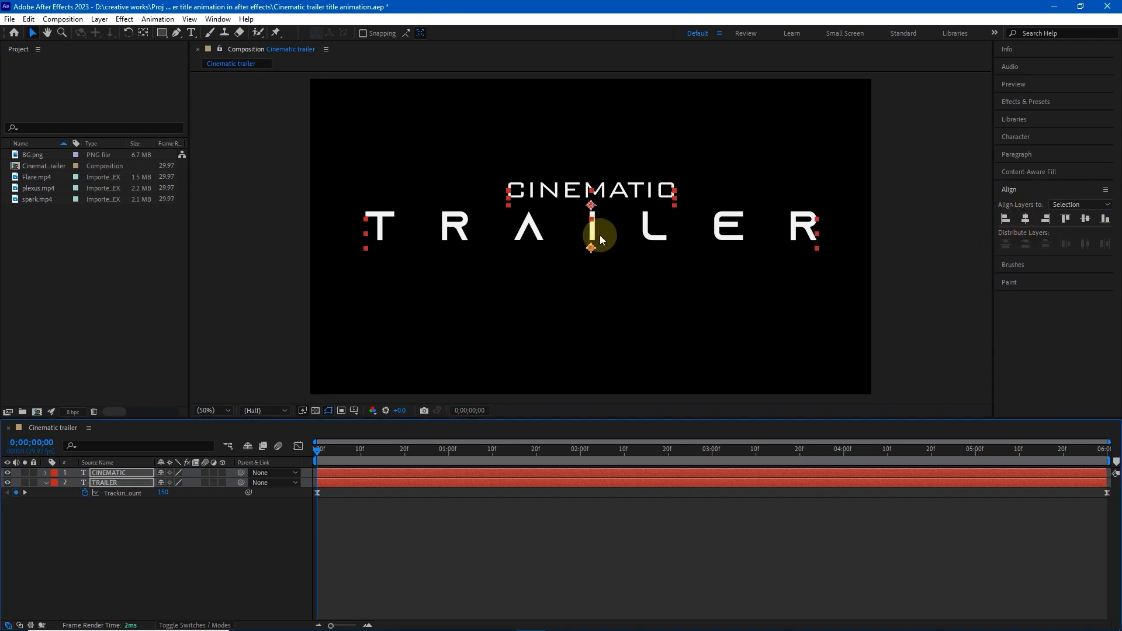
pyautogui.press('Down')
pyautogui.press('Up')
pyautogui.press('Up')
pyautogui.press('Up')
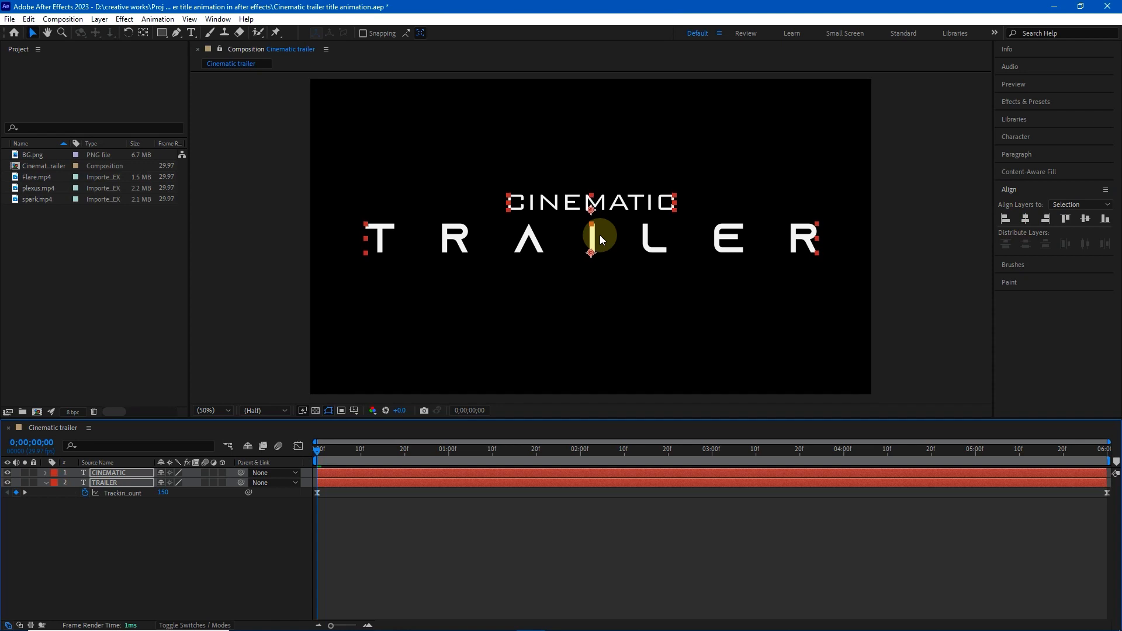
pyautogui.click(913, 243)
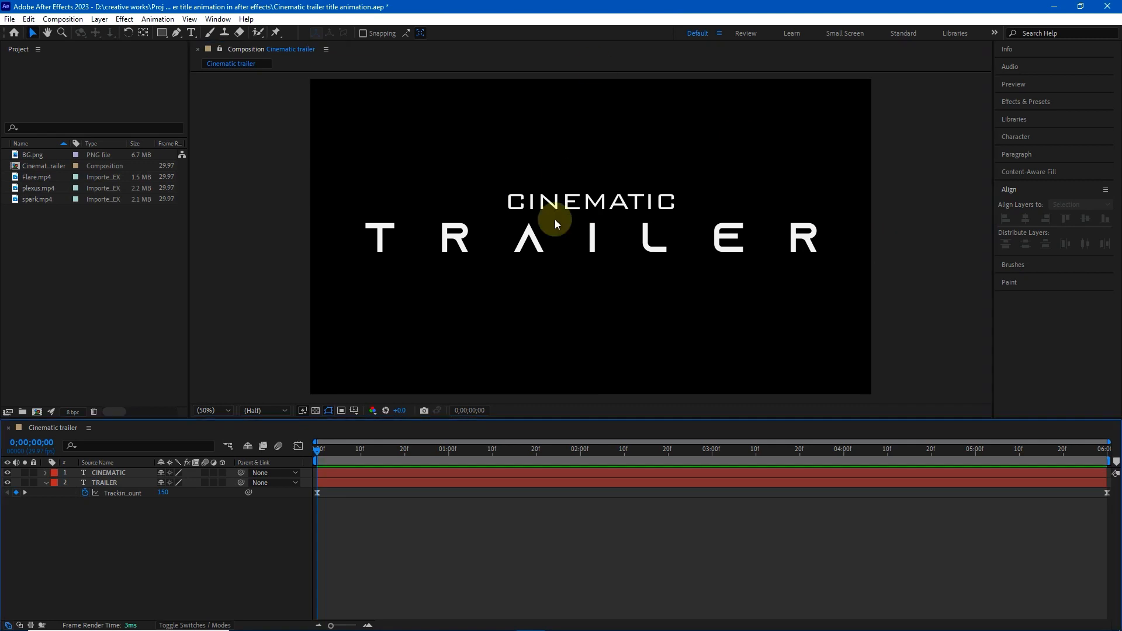
# Keyframe the CINEMATIC layer's Opacity from 0% at 0;00;01;00 to 100% at 0;00;01;25 and return the playhead to the first frame.
pyautogui.click(125, 473)
pyautogui.moveTo(318, 455); pyautogui.dragTo(450, 449)
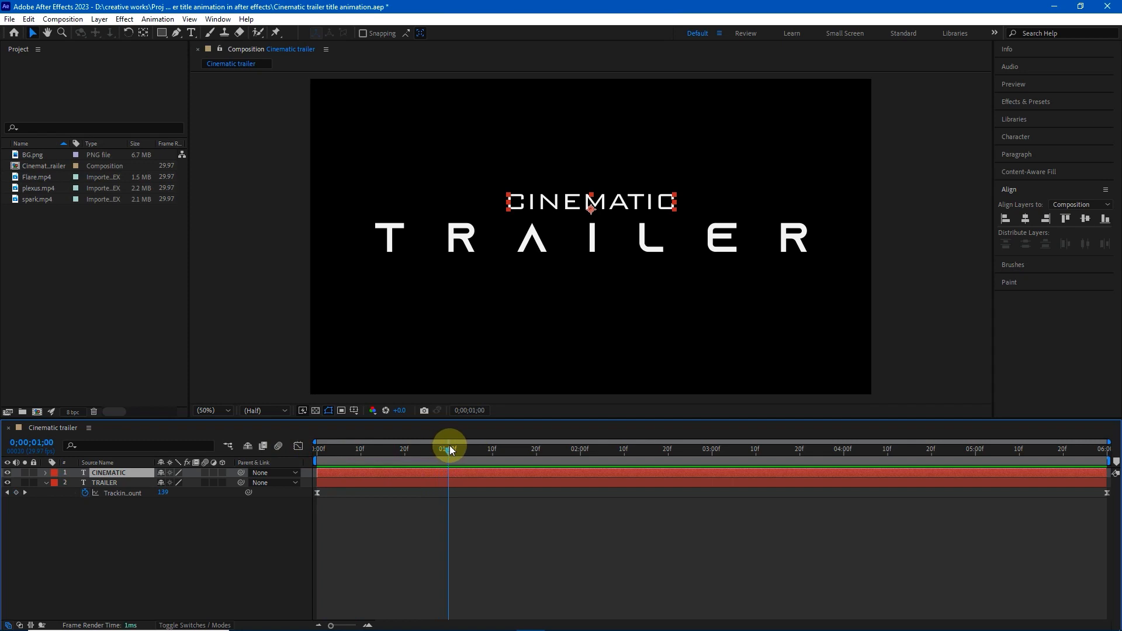
pyautogui.press('t')
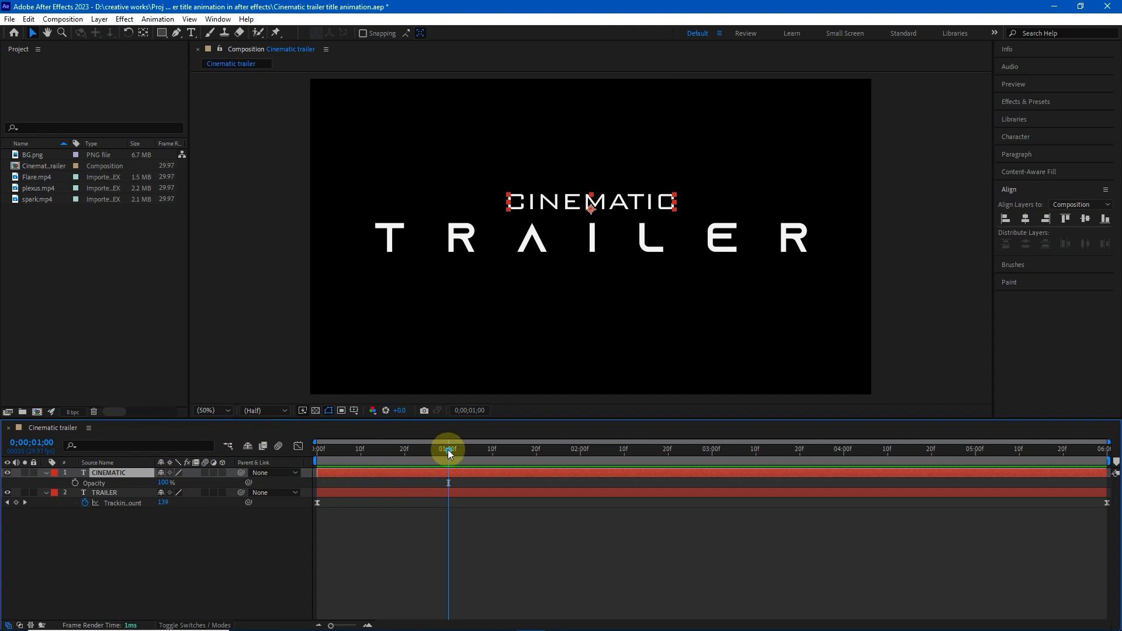
pyautogui.click(75, 482)
pyautogui.moveTo(166, 483); pyautogui.dragTo(110, 490)
pyautogui.moveTo(451, 449); pyautogui.dragTo(562, 452)
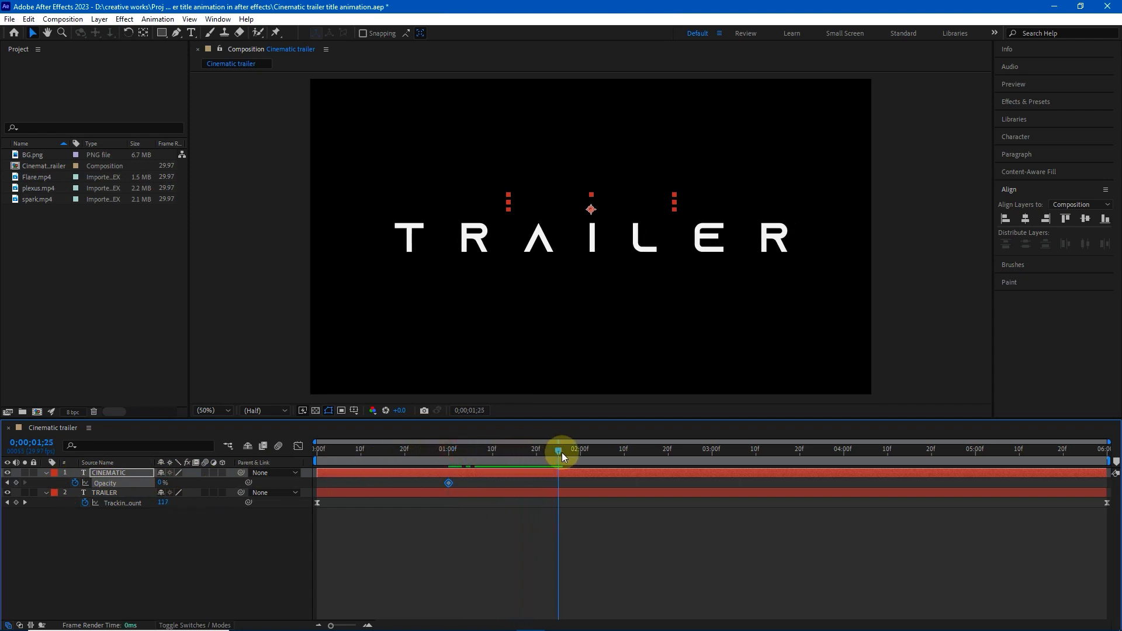
pyautogui.moveTo(158, 482); pyautogui.dragTo(307, 469)
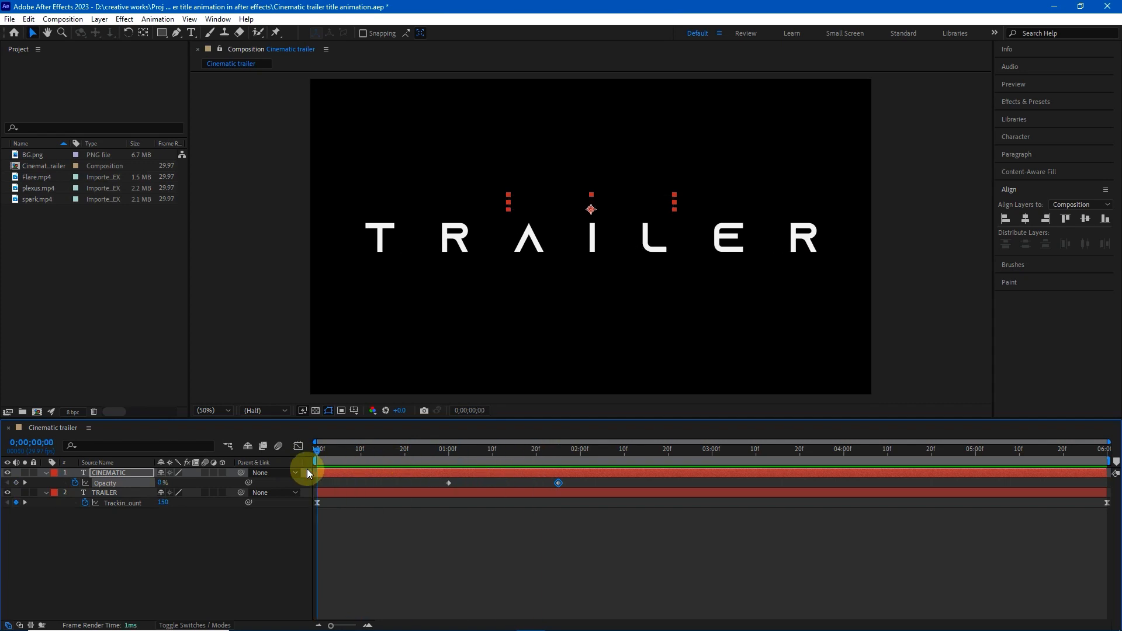
# Collapse the keyframed properties of the CINEMATIC and TRAILER layers.
pyautogui.click(120, 494)
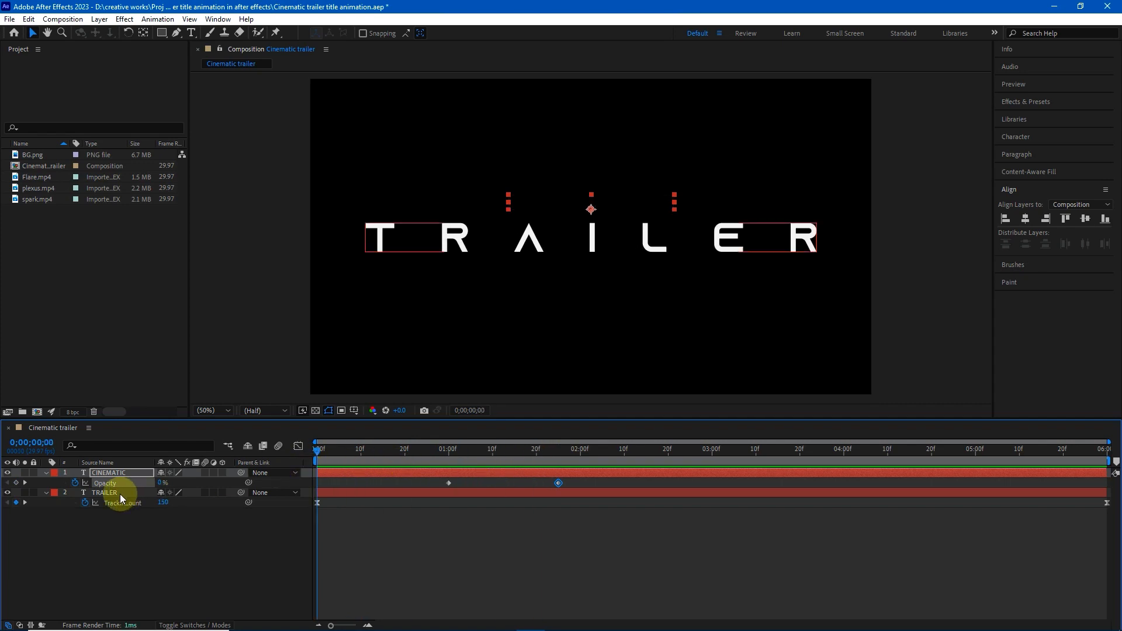
pyautogui.click(45, 473)
pyautogui.click(46, 483)
# Pre-compose the CINEMATIC and TRAILER layers into a composition named Text, moving all attributes, and preview it up to about two seconds.
pyautogui.moveTo(100, 505); pyautogui.dragTo(113, 472)
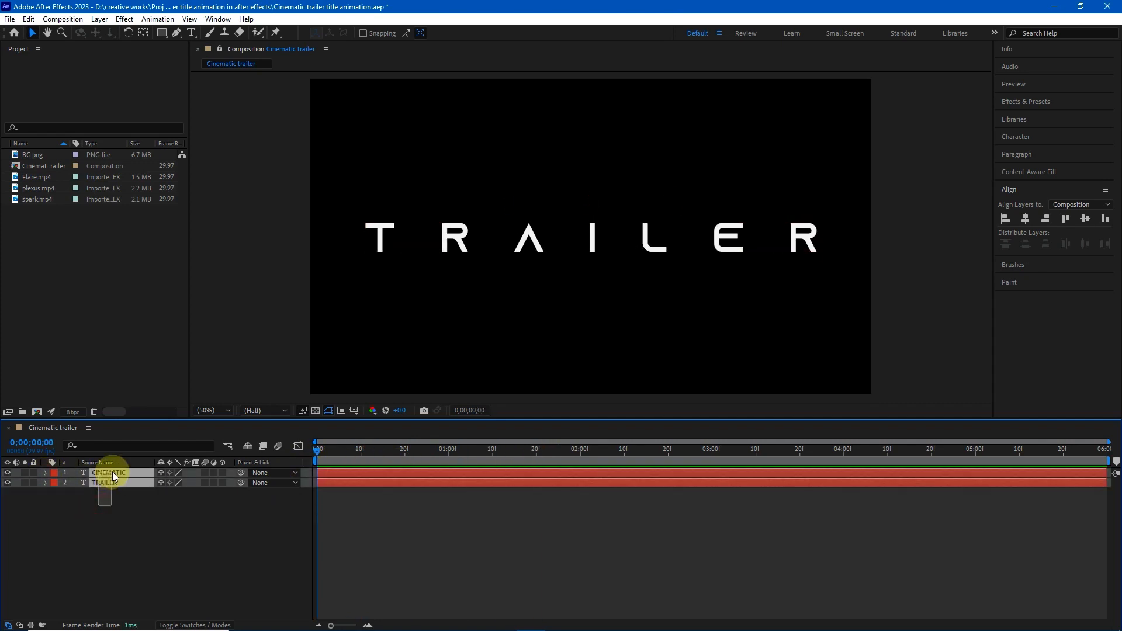
pyautogui.rightClick(112, 471)
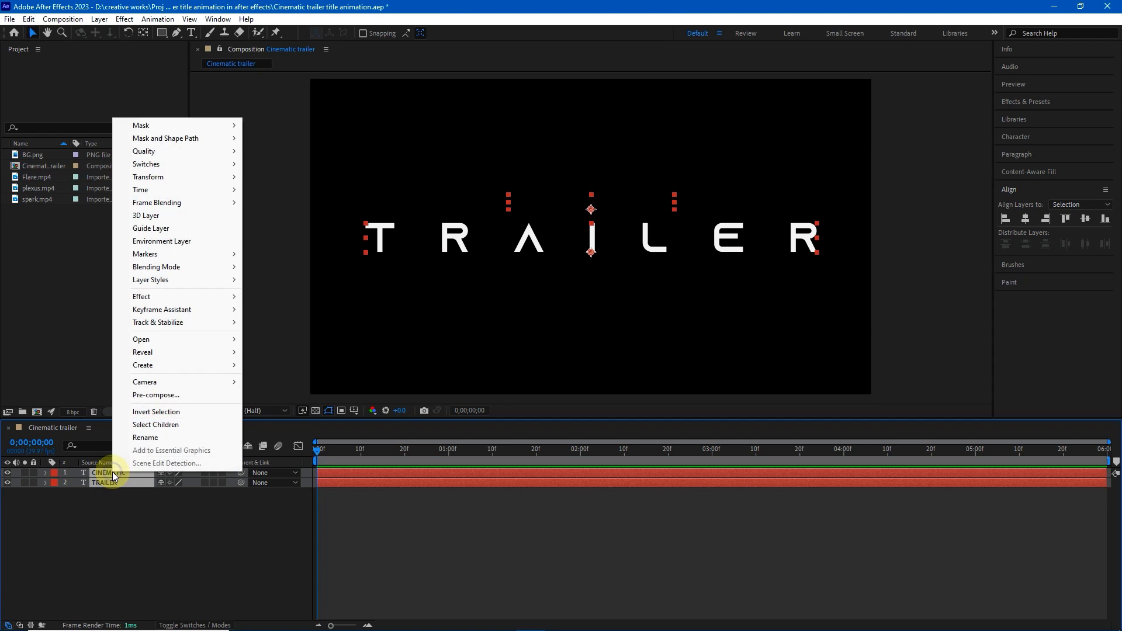
pyautogui.click(174, 395)
pyautogui.click(470, 333)
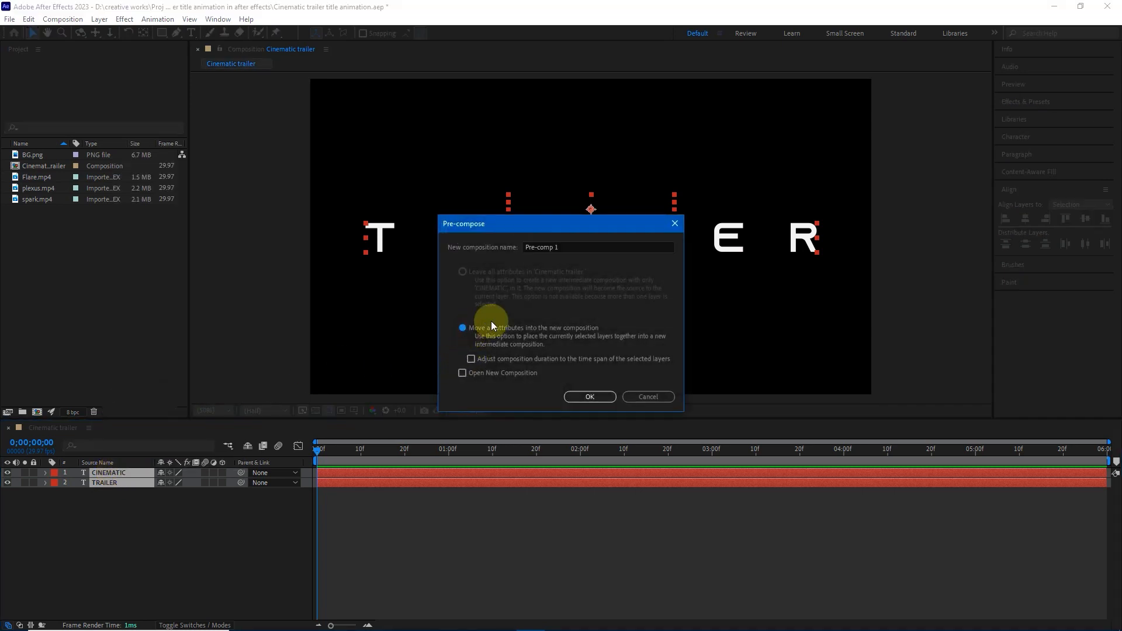
pyautogui.click(570, 248)
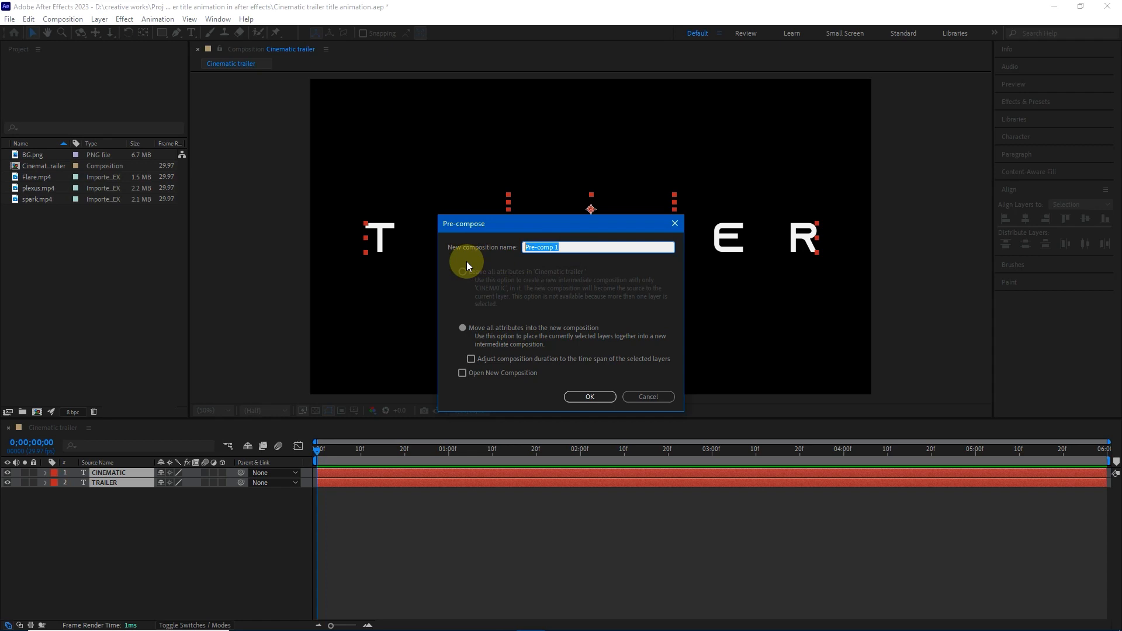
pyautogui.write('text')
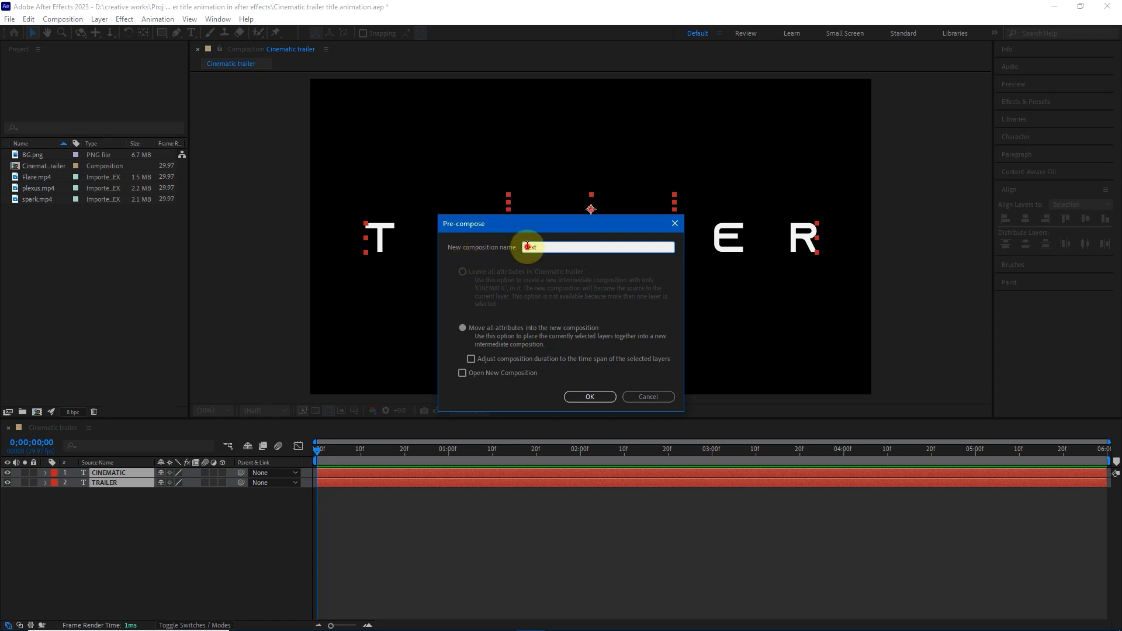
pyautogui.press('Delete')
pyautogui.write('Te')
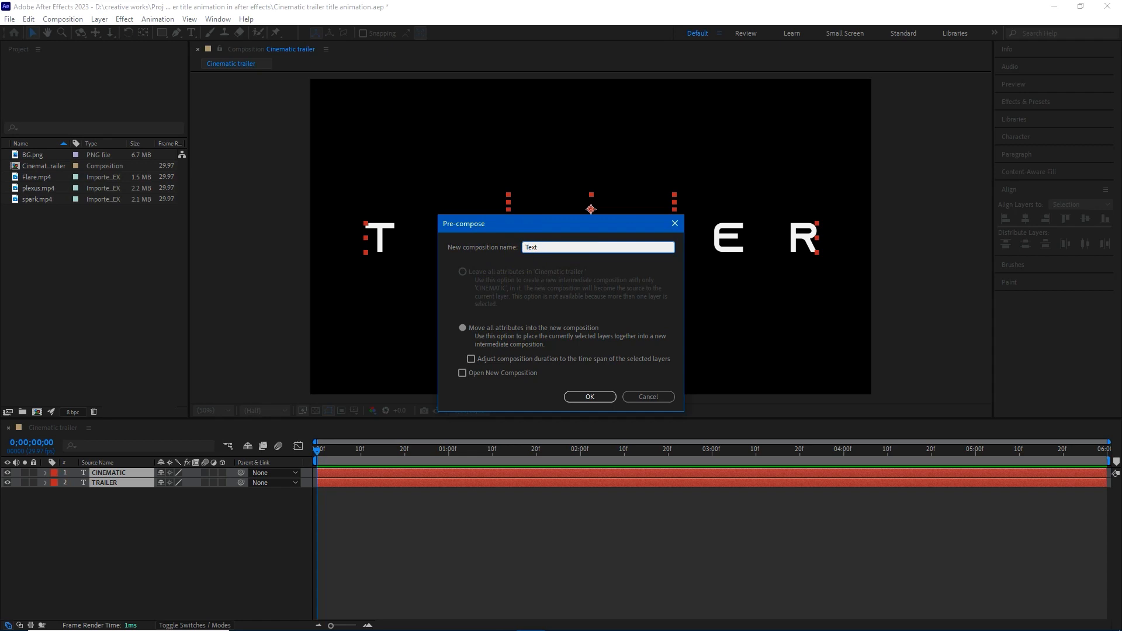
pyautogui.click(592, 395)
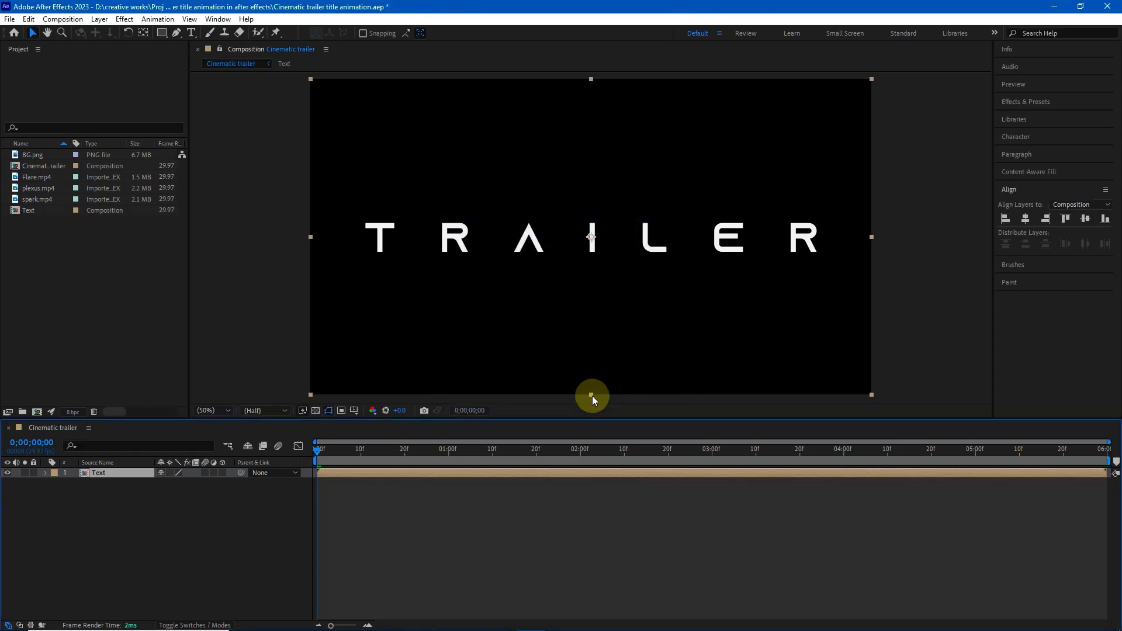
pyautogui.press('space')
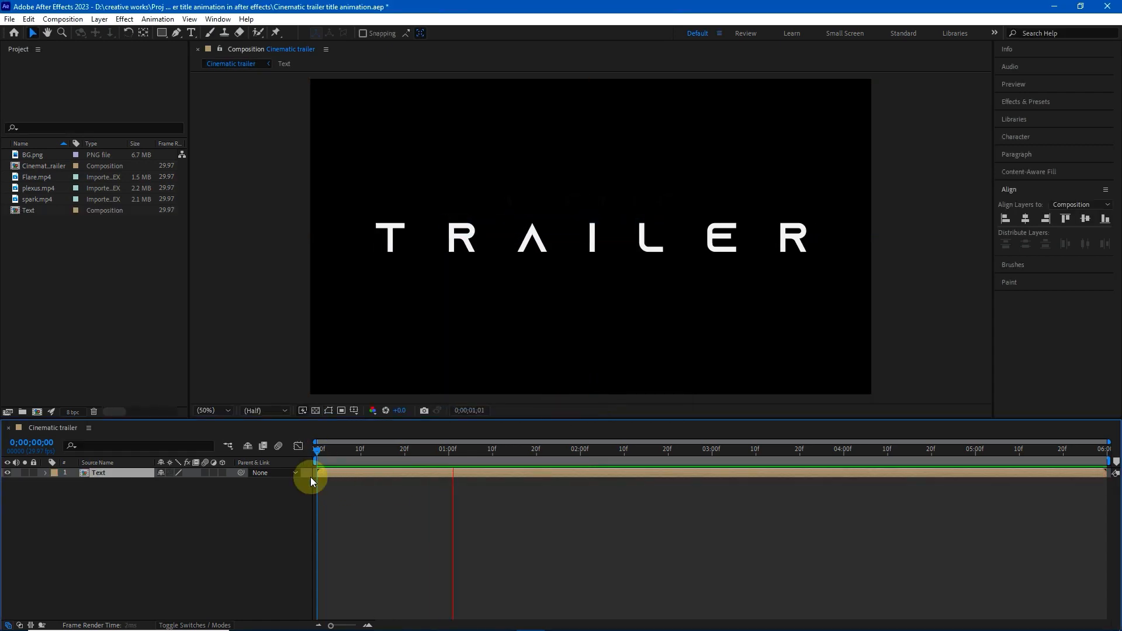
pyautogui.press('space')
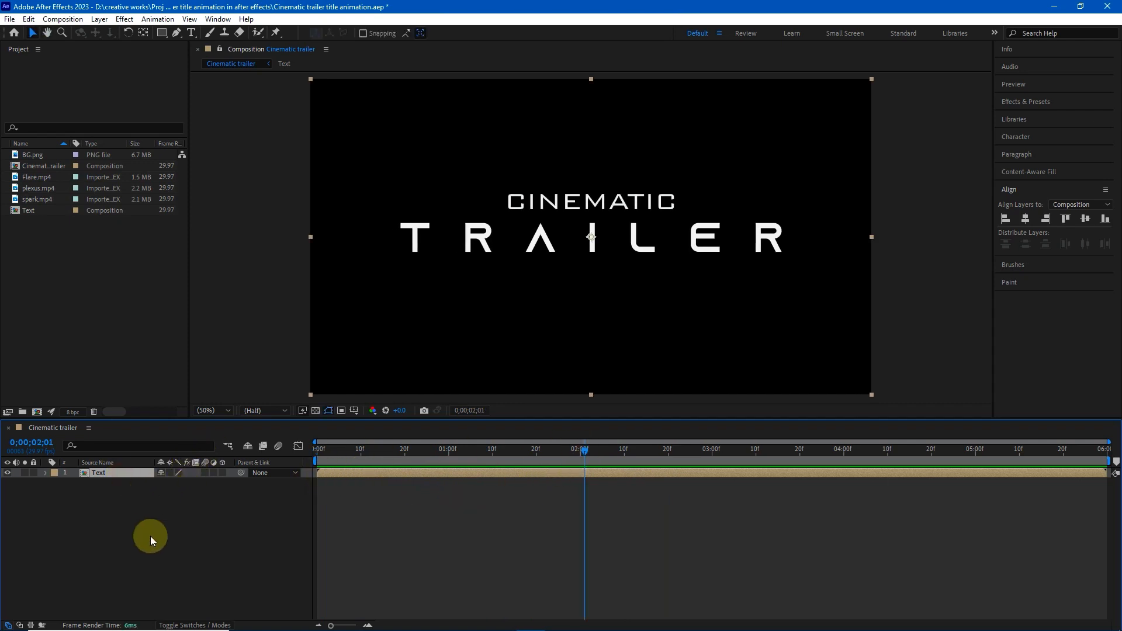
# Duplicate the Text layer twice and hide the topmost copy.
pyautogui.hotkey('ctrl', 'd')
pyautogui.hotkey('ctrl', 'd')
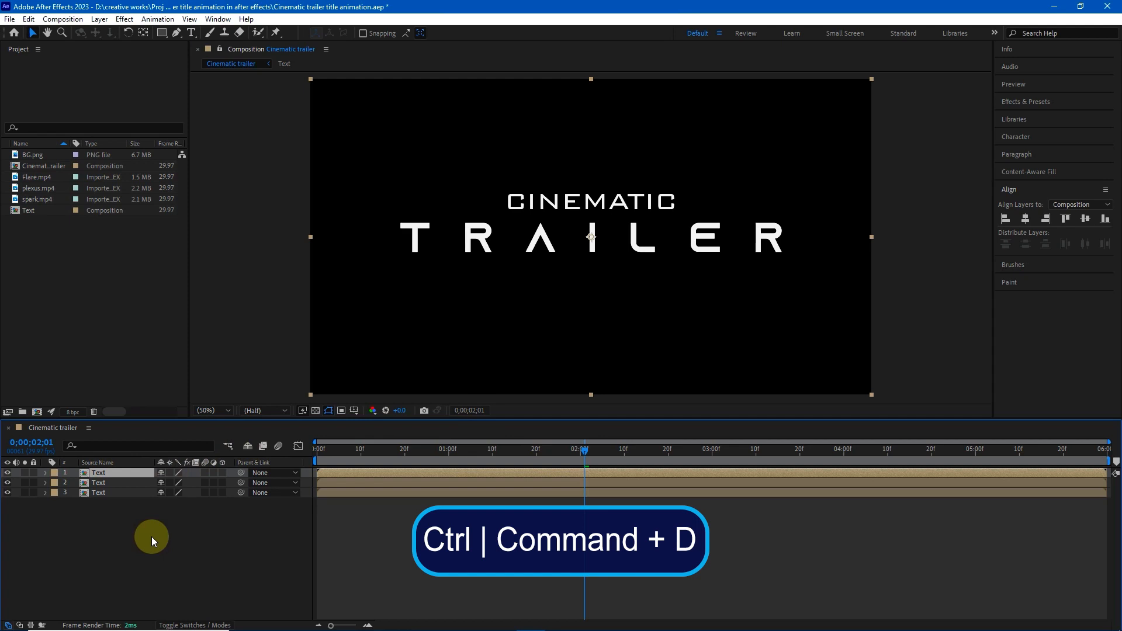
pyautogui.click(7, 472)
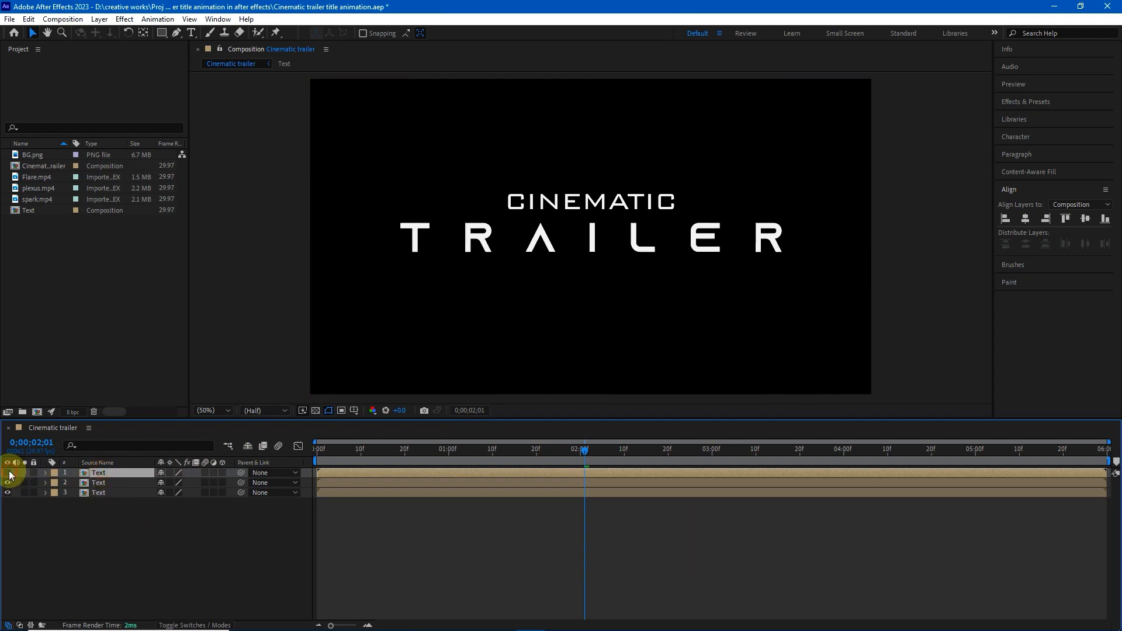
# Apply the Fill effect to the second Text layer and set its color to black (000000).
pyautogui.click(107, 483)
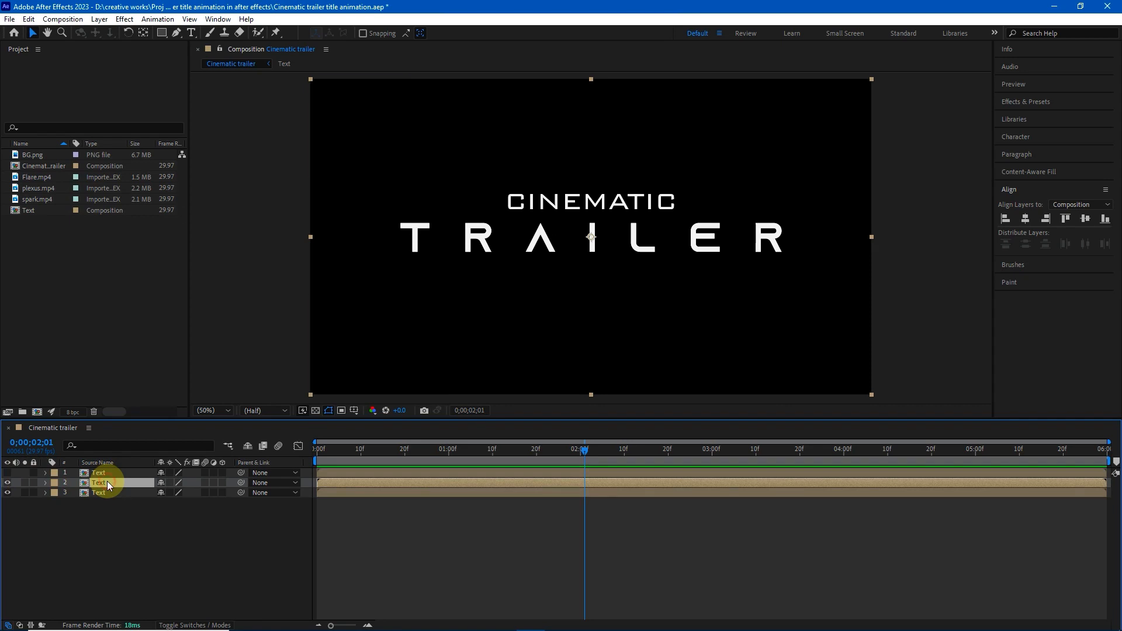
pyautogui.click(1040, 100)
pyautogui.click(1030, 116)
pyautogui.write('fill')
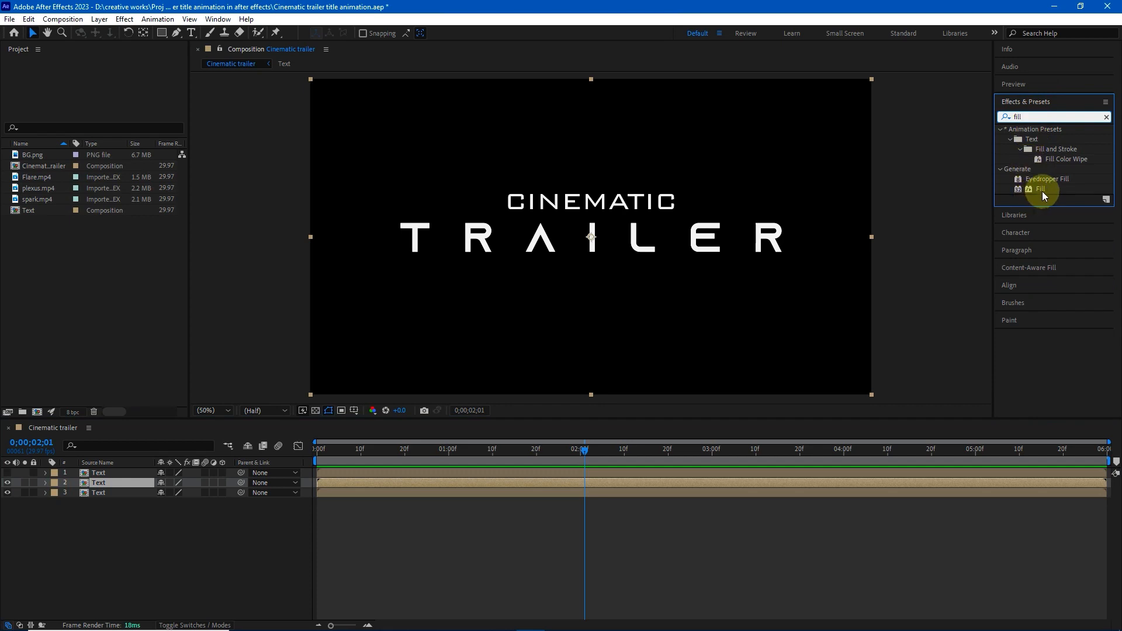
pyautogui.moveTo(1044, 187); pyautogui.dragTo(123, 482)
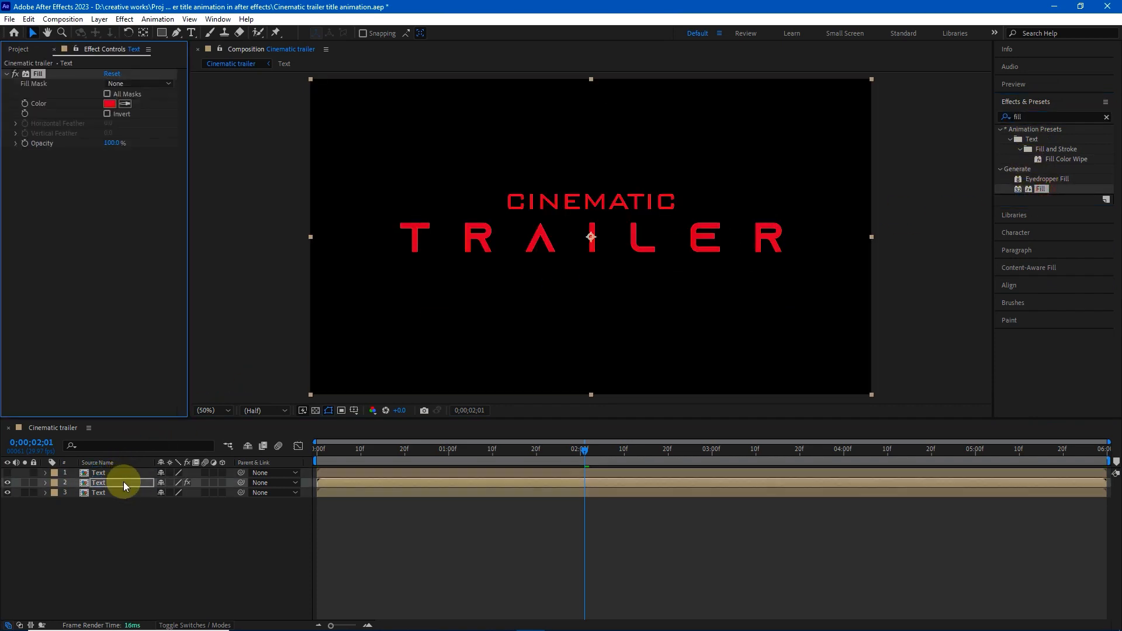
pyautogui.click(109, 105)
pyautogui.moveTo(506, 318); pyautogui.dragTo(354, 417)
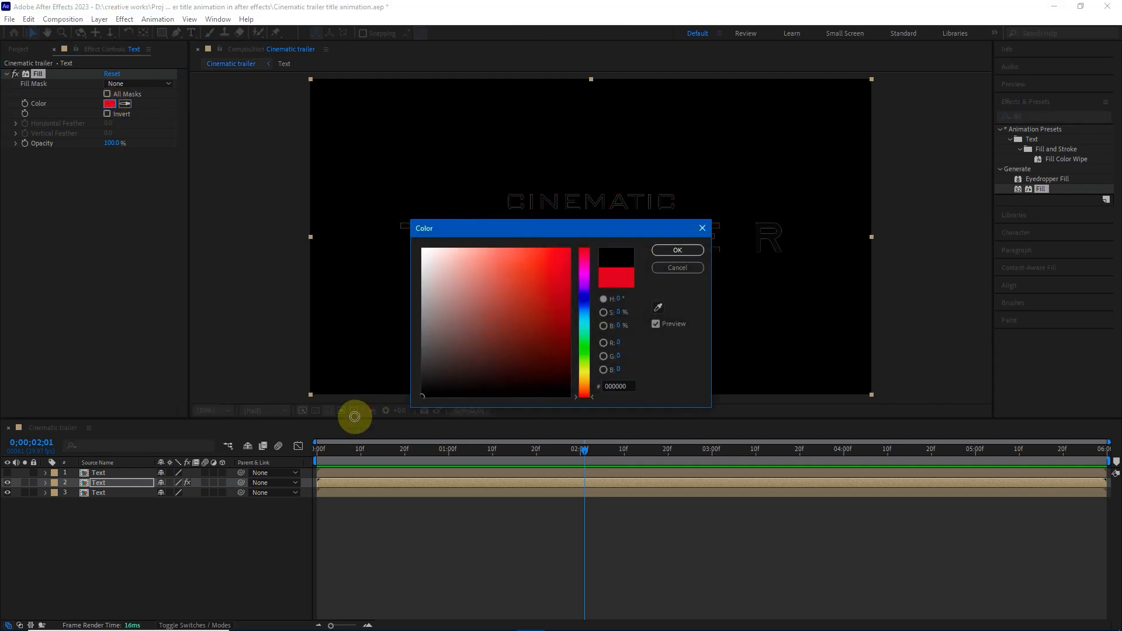
pyautogui.click(677, 250)
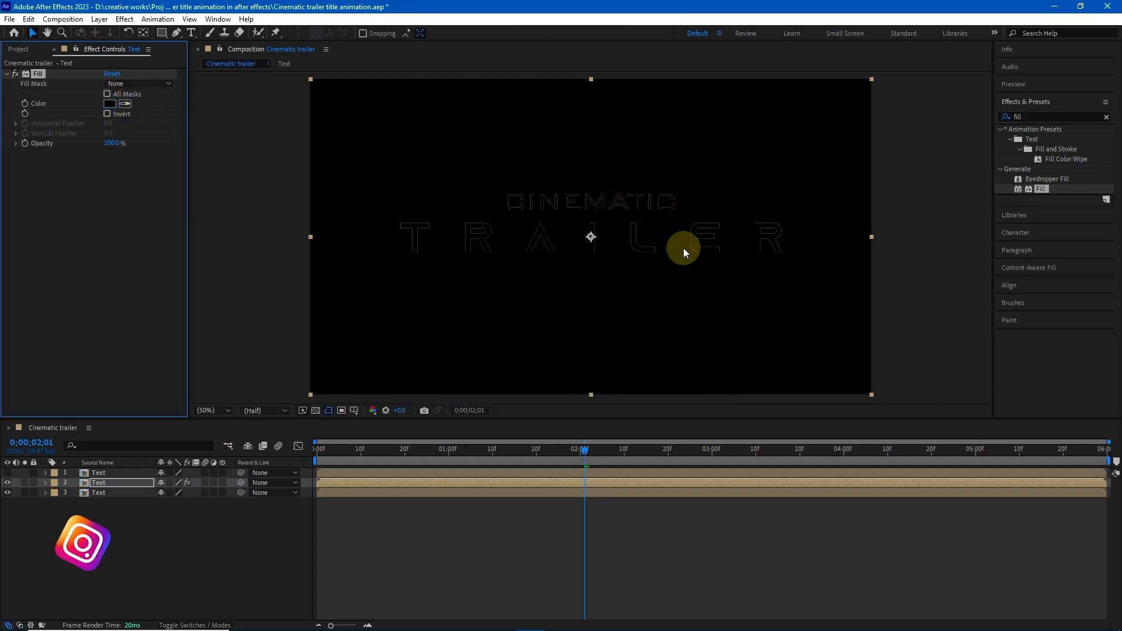
# Find the Matte Choker effect and apply it to the second Text layer.
pyautogui.click(1019, 116)
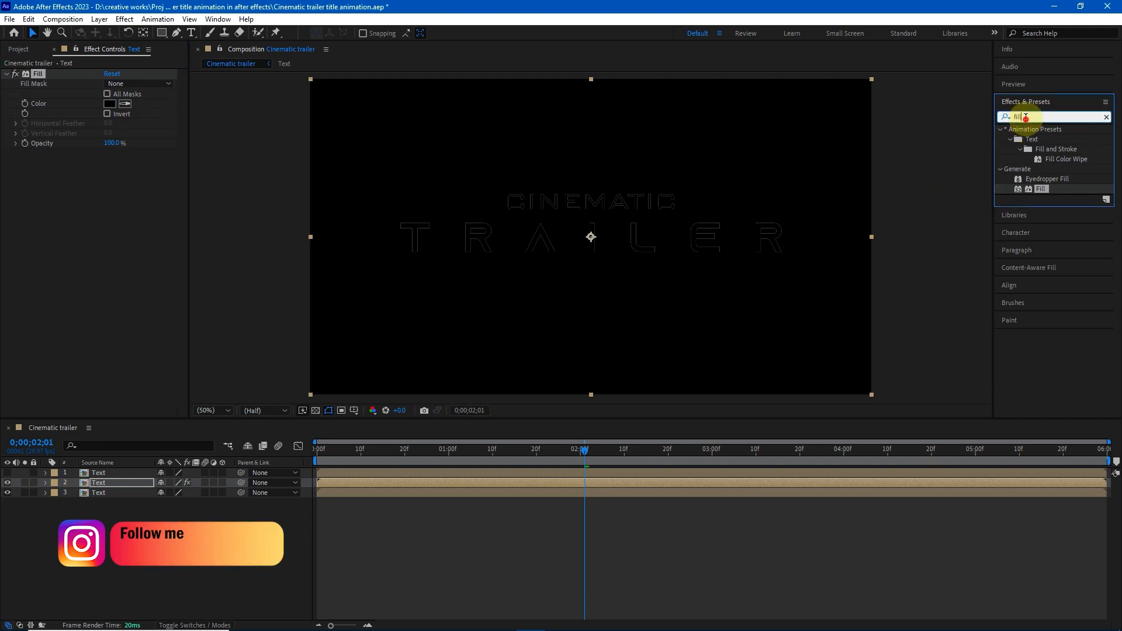
pyautogui.write('matt')
pyautogui.click(1002, 116)
pyautogui.write('e')
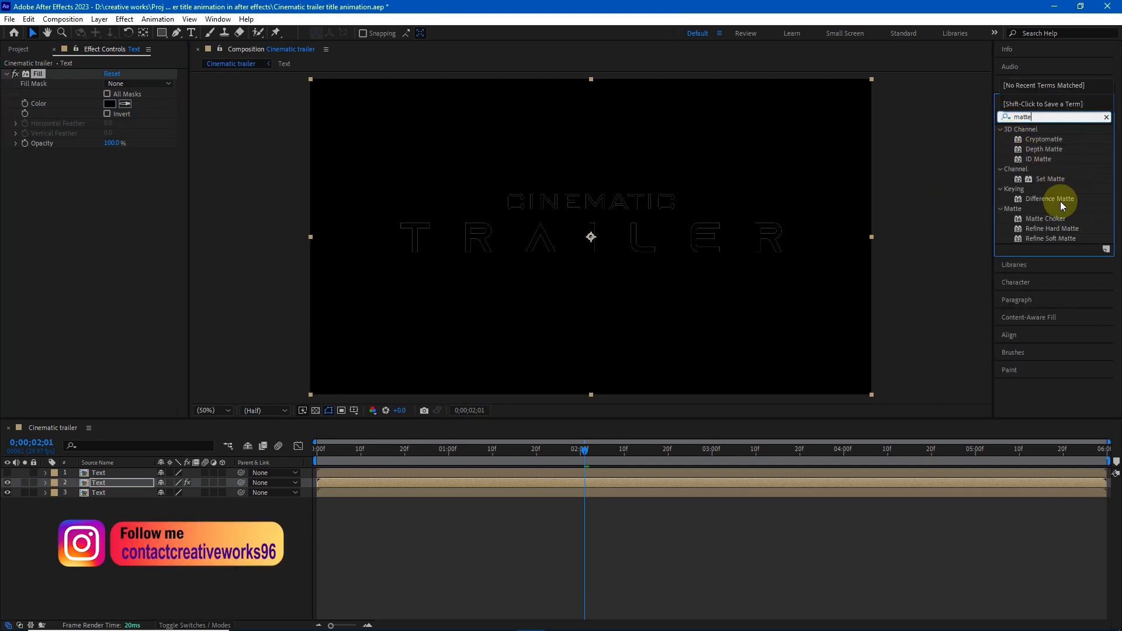
pyautogui.moveTo(1054, 221); pyautogui.dragTo(138, 482)
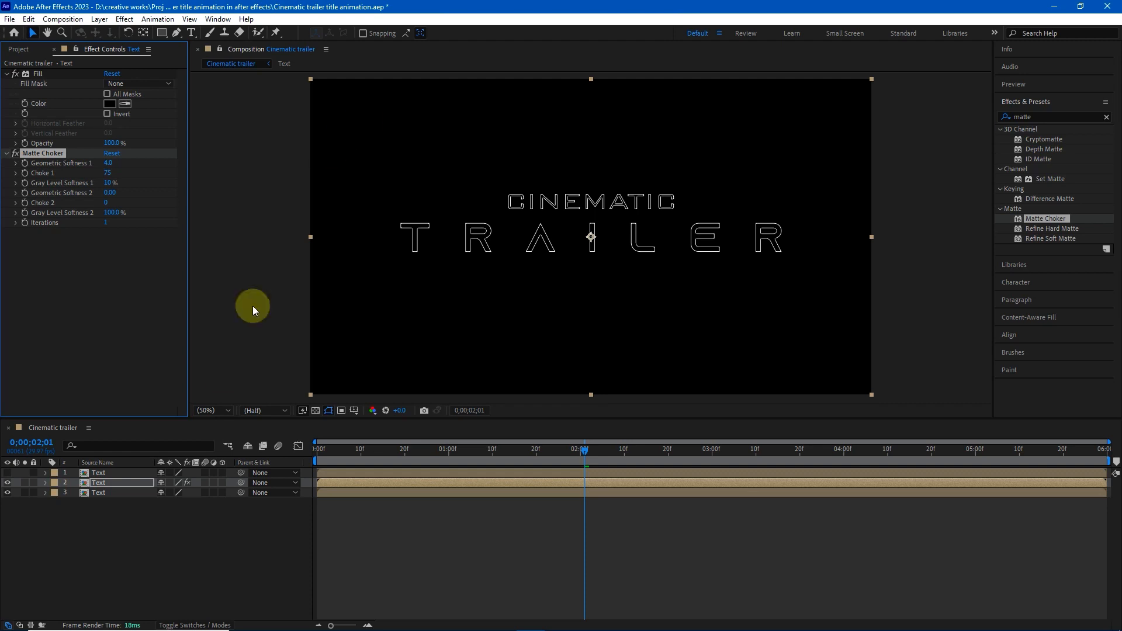
# Set the Matte Choker's Geometric Softness 1 to 2 and its Iterations to 4.
pyautogui.click(107, 163)
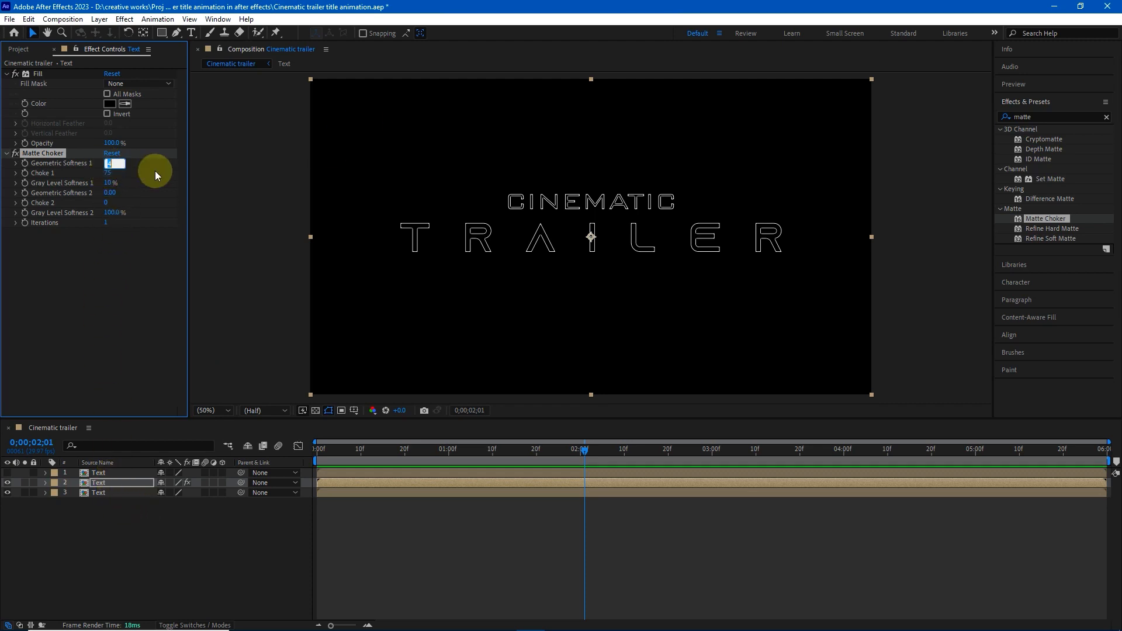
pyautogui.write('2')
pyautogui.click(140, 237)
pyautogui.click(106, 223)
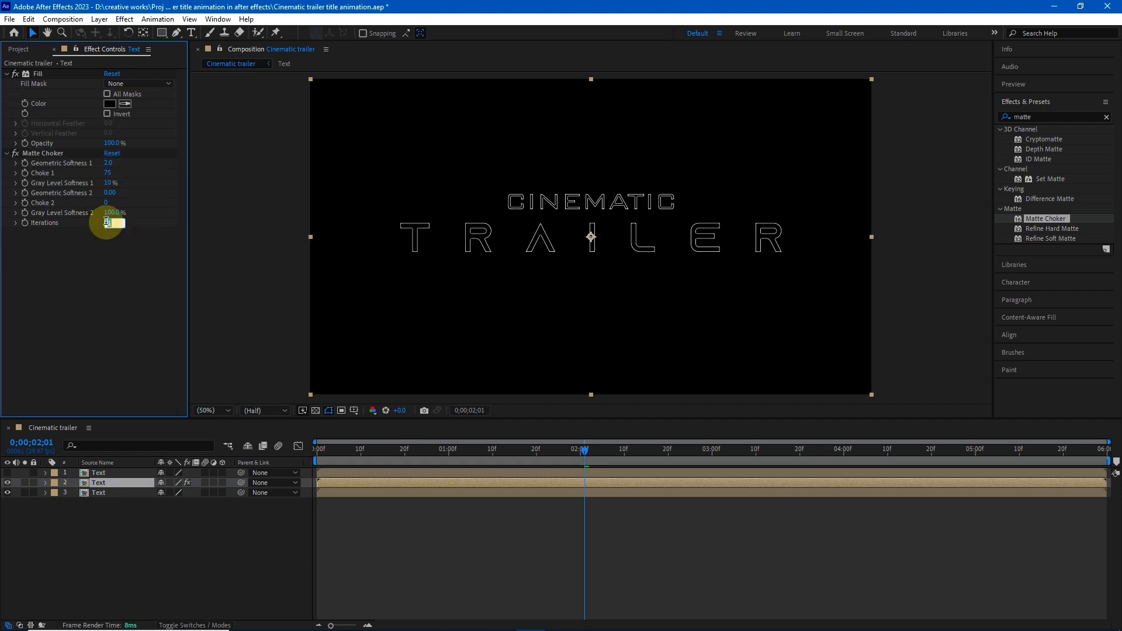
pyautogui.write('4')
pyautogui.press('Return')
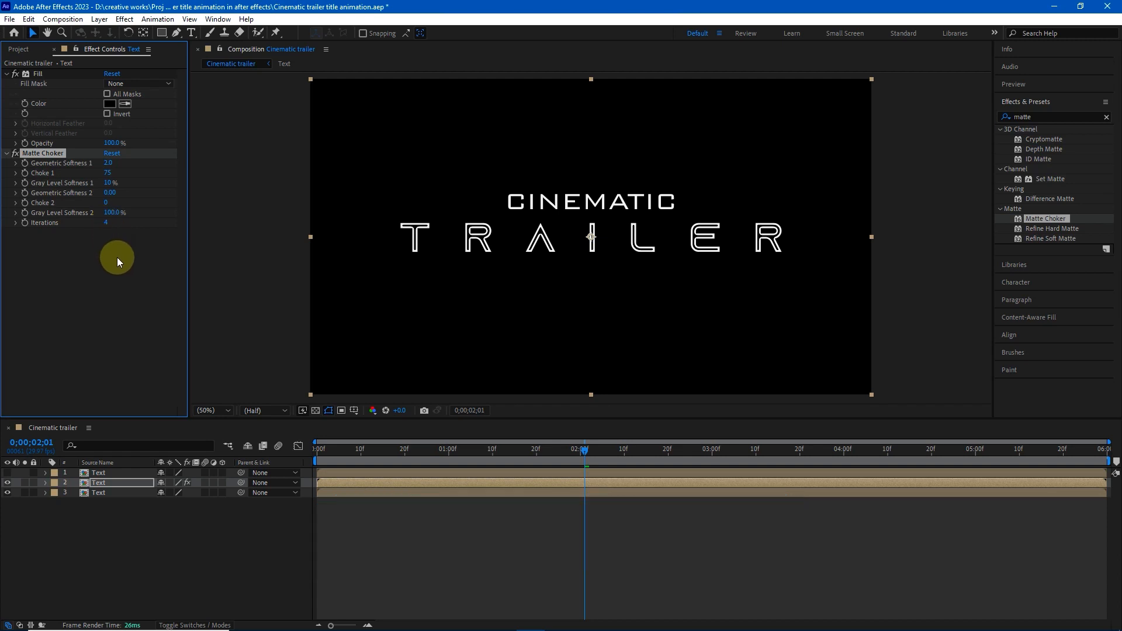
# Pre-compose the two lower Text layers into a composition named Text border, moving all attributes into it.
pyautogui.click(94, 561)
pyautogui.click(90, 491)
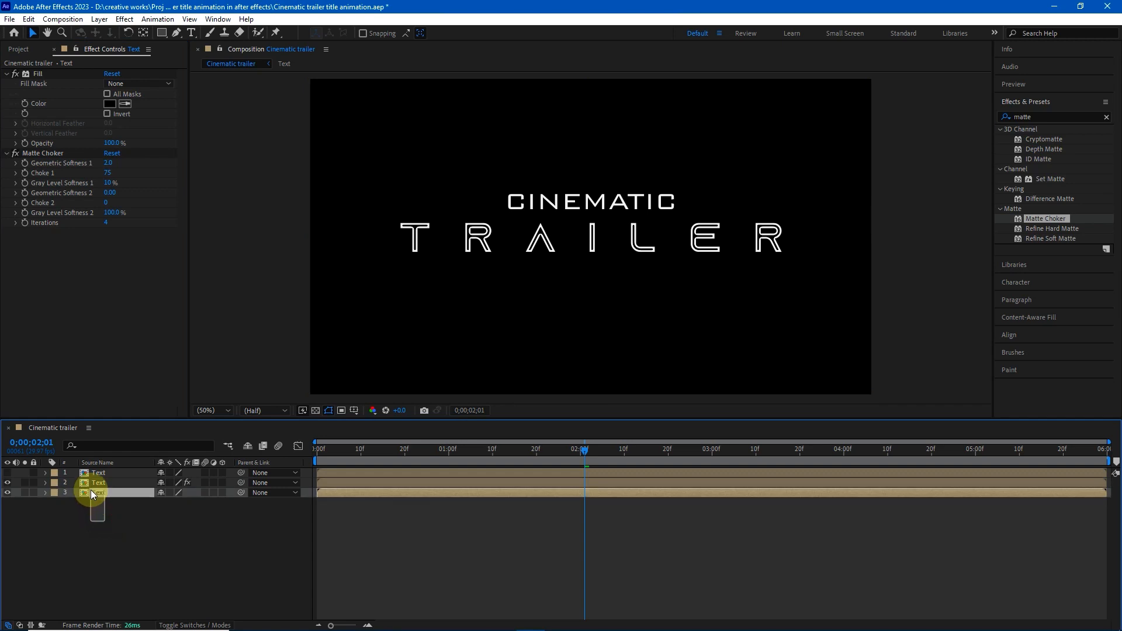
pyautogui.keyDown('ctrl'); pyautogui.click(89, 485); pyautogui.keyUp('ctrl')
pyautogui.rightClick(104, 482)
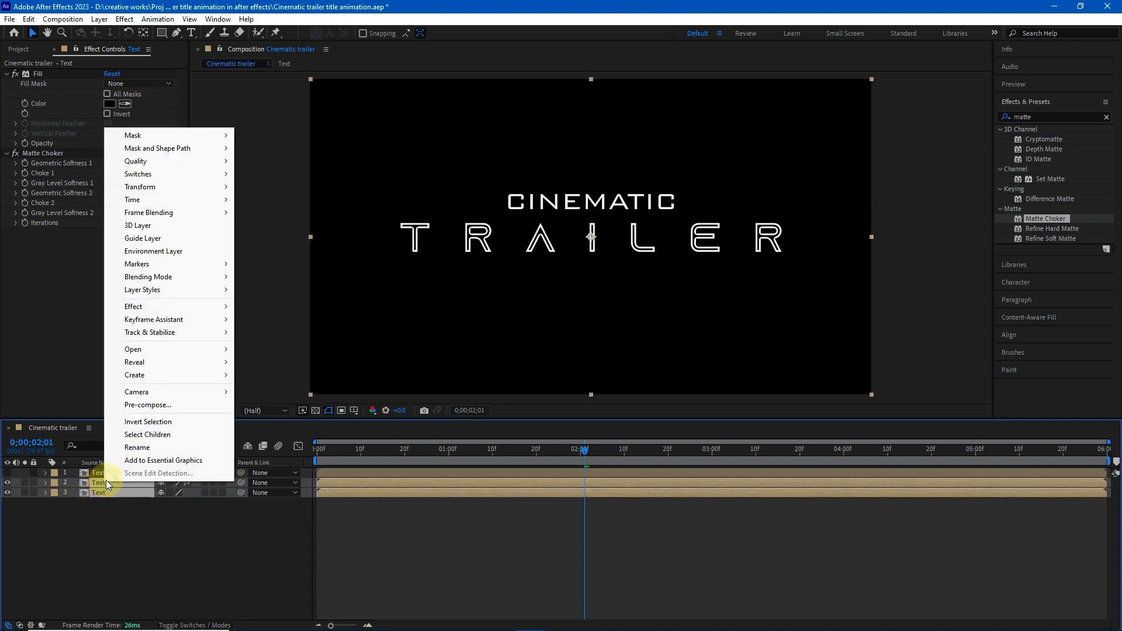
pyautogui.click(153, 405)
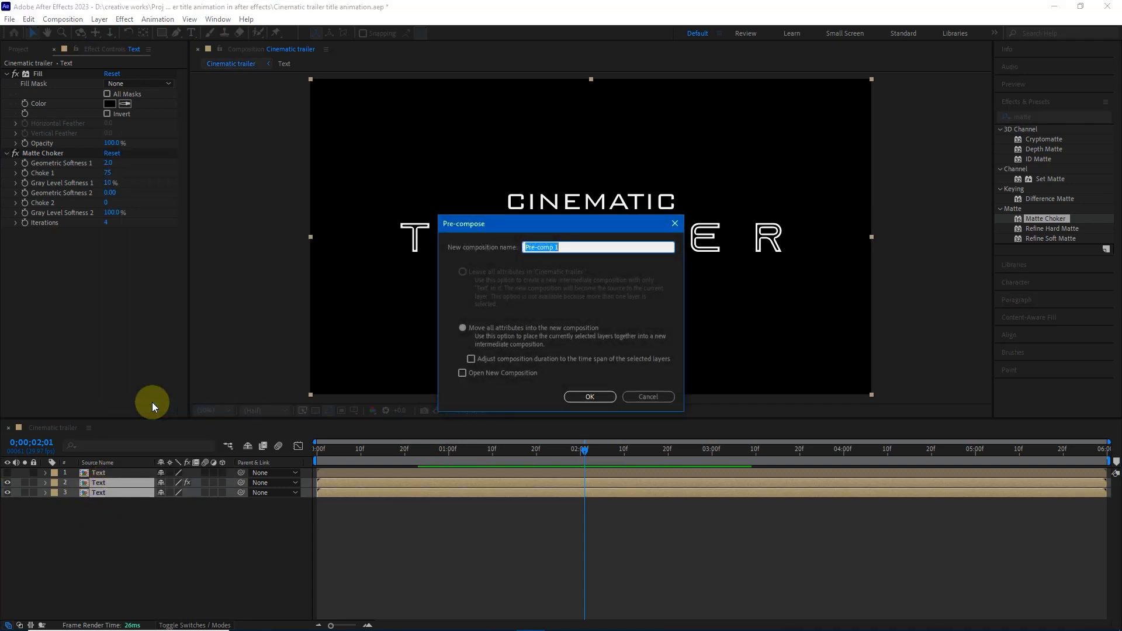
pyautogui.click(499, 326)
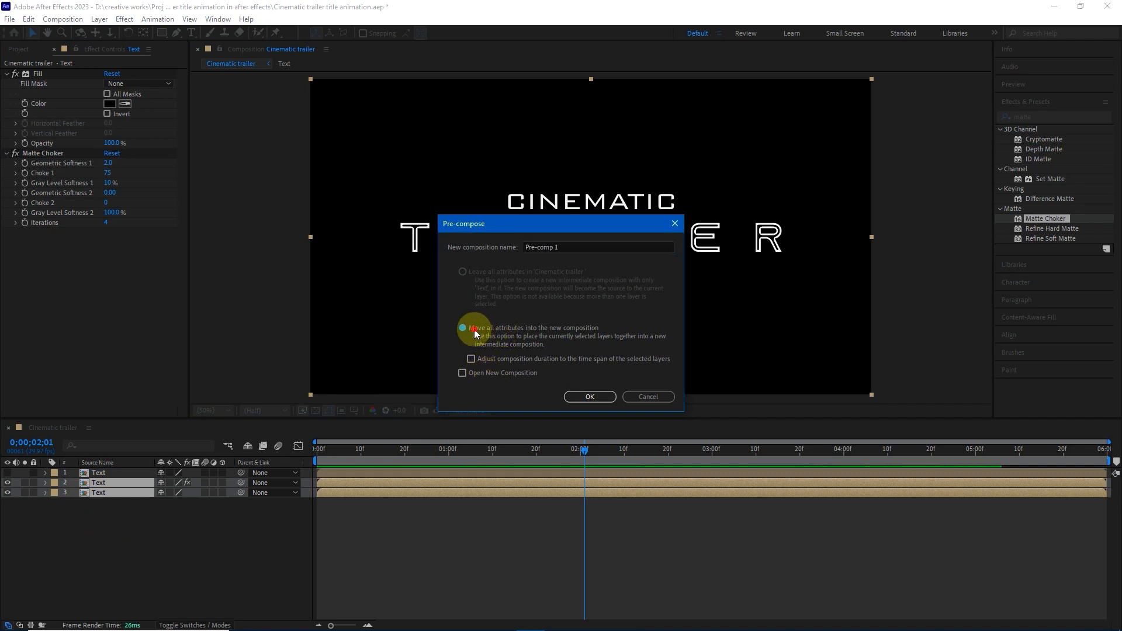
pyautogui.moveTo(566, 254); pyautogui.dragTo(465, 252)
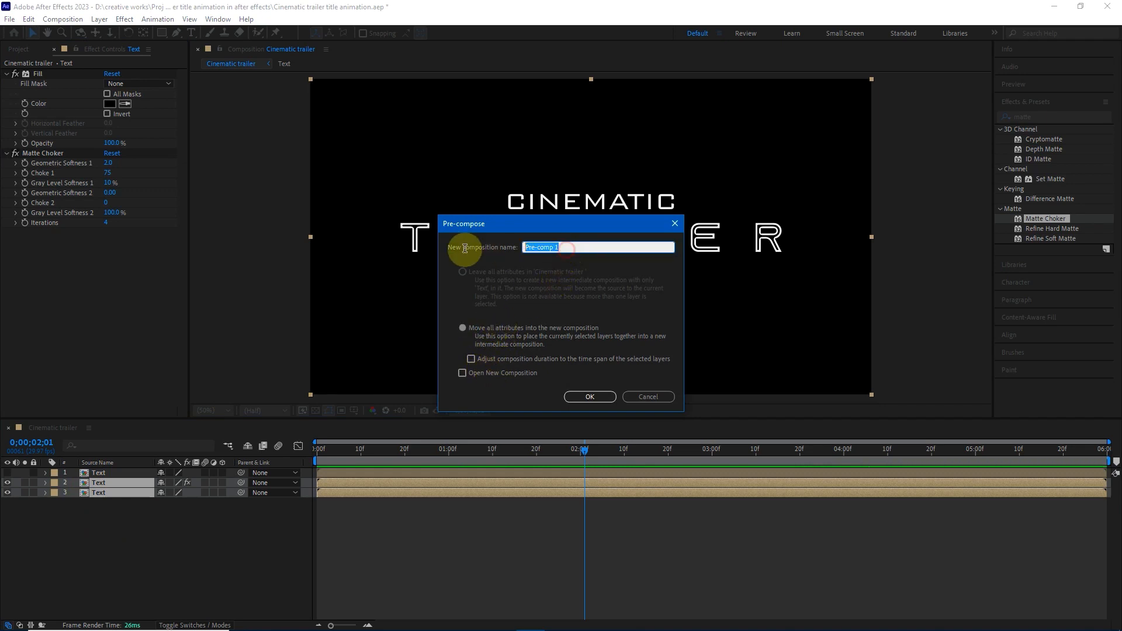
pyautogui.write('Trxt')
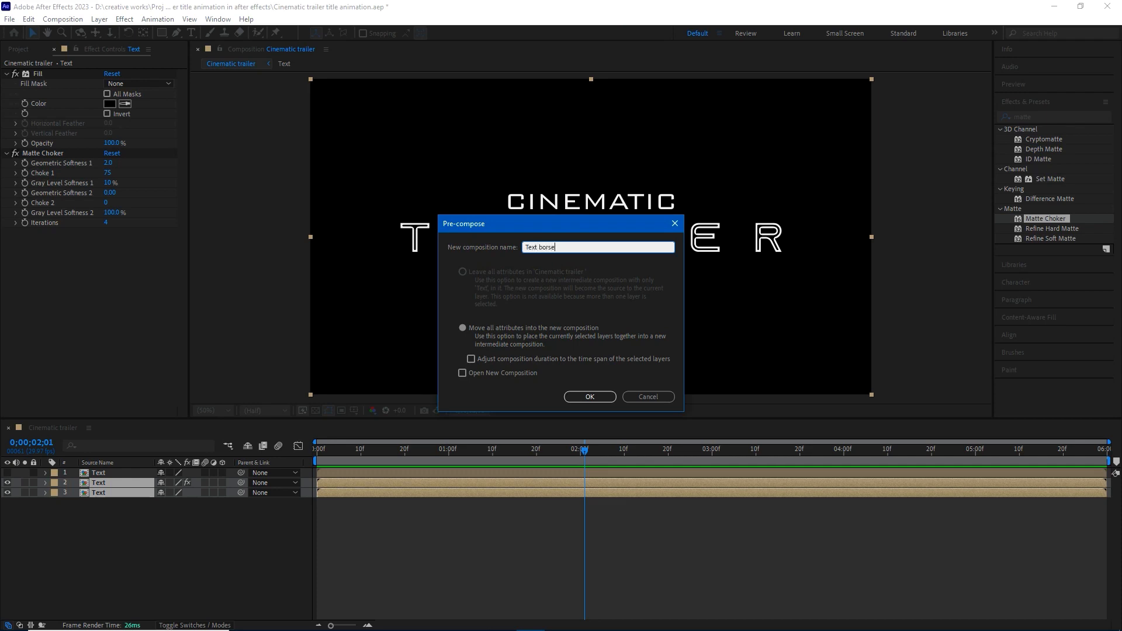
pyautogui.click(577, 395)
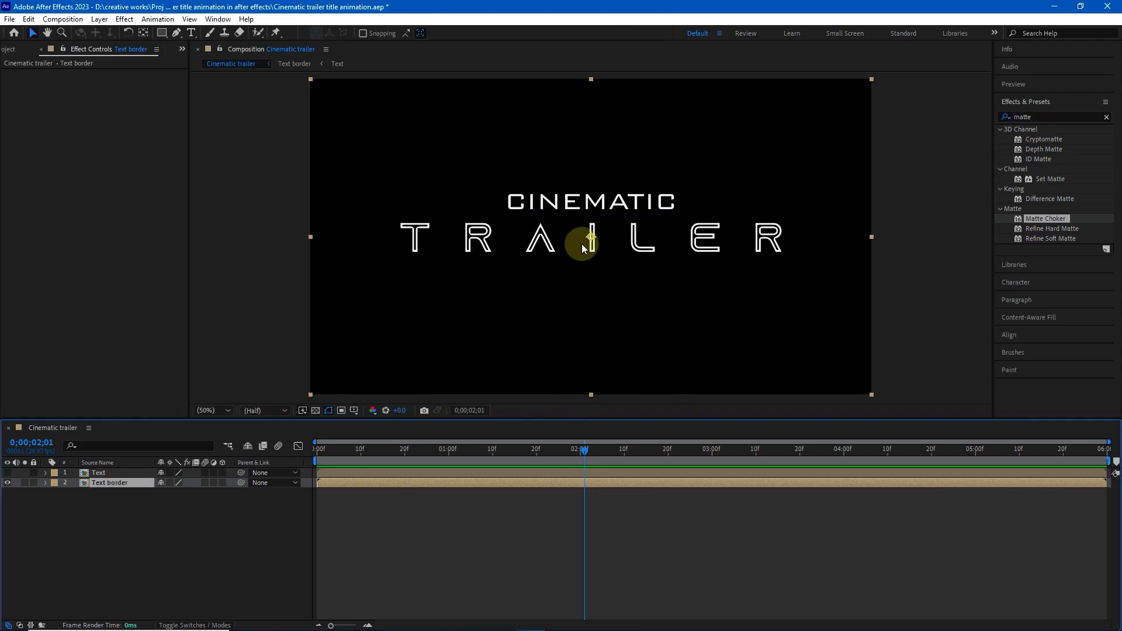
# Hide the Text border layer and show the Text layer, with the playhead at the start of the composition.
pyautogui.click(7, 483)
pyautogui.click(8, 474)
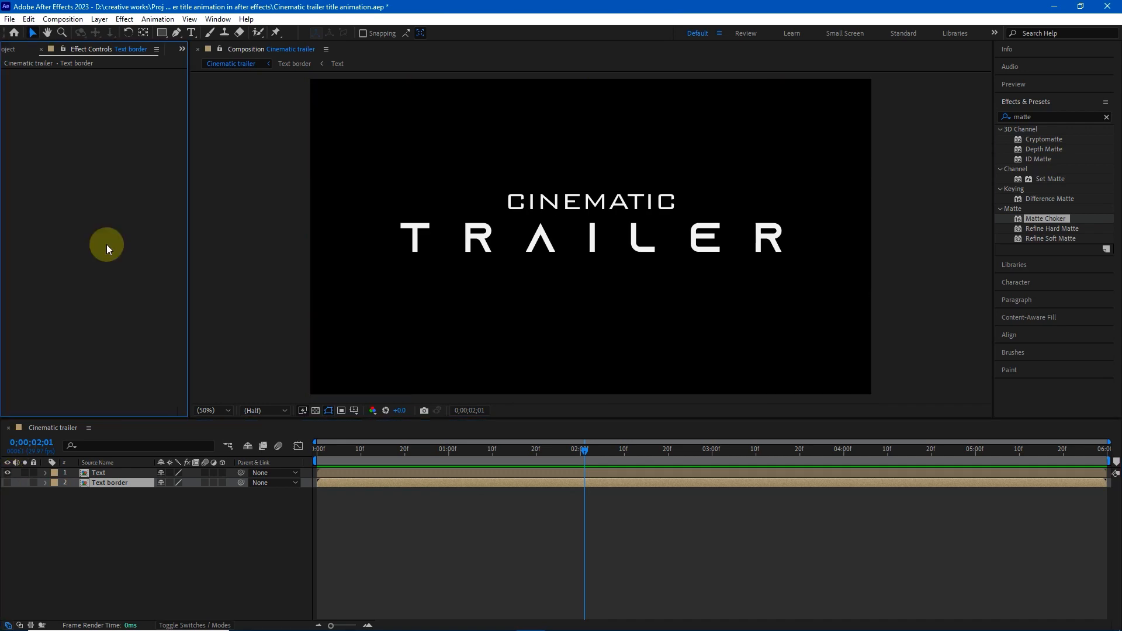
pyautogui.press('Home')
# Add reflection map.png from the project assets to the composition, between the Text and Text border layers.
pyautogui.click(12, 48)
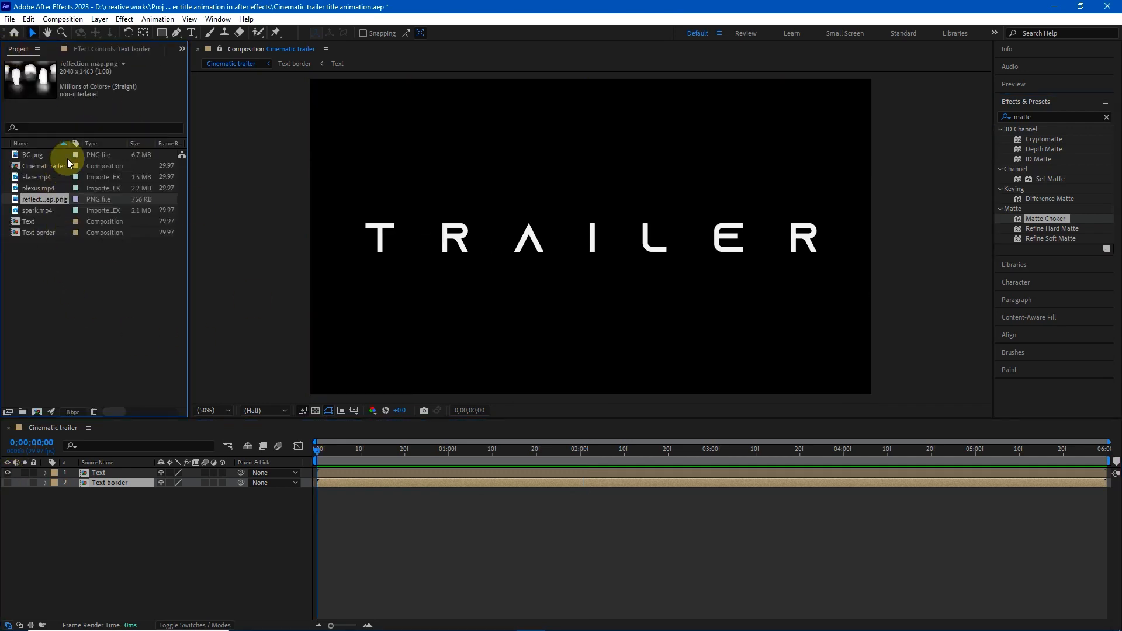
pyautogui.click(41, 222)
pyautogui.moveTo(33, 199); pyautogui.dragTo(102, 476)
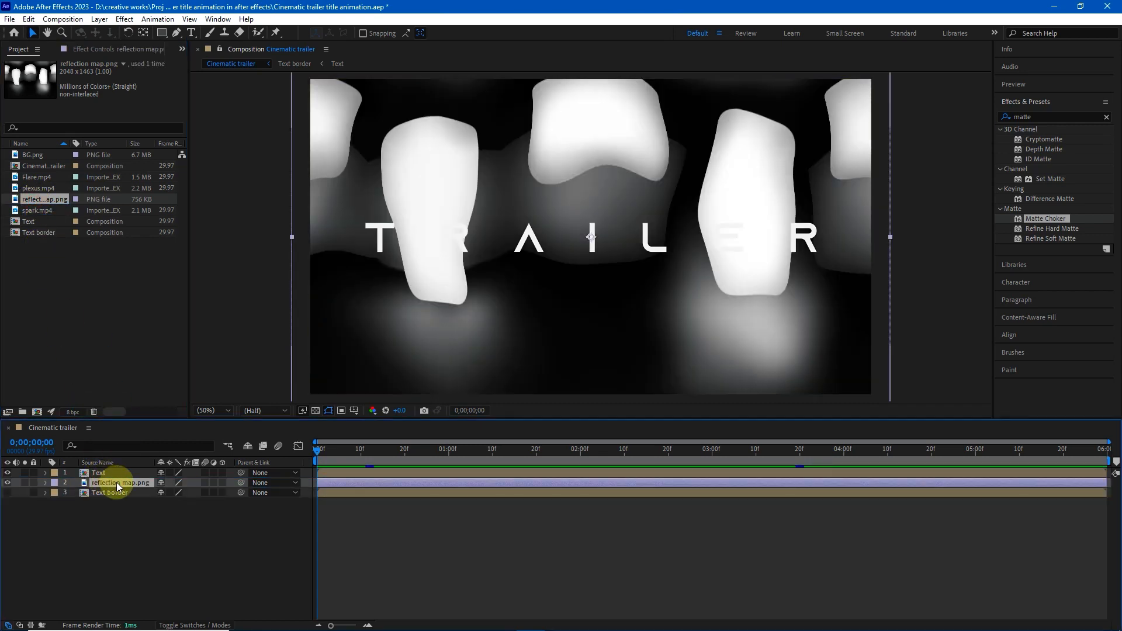
# Scale the reflection map layer to 61% and move it slightly down behind the TRAILER text.
pyautogui.press('s')
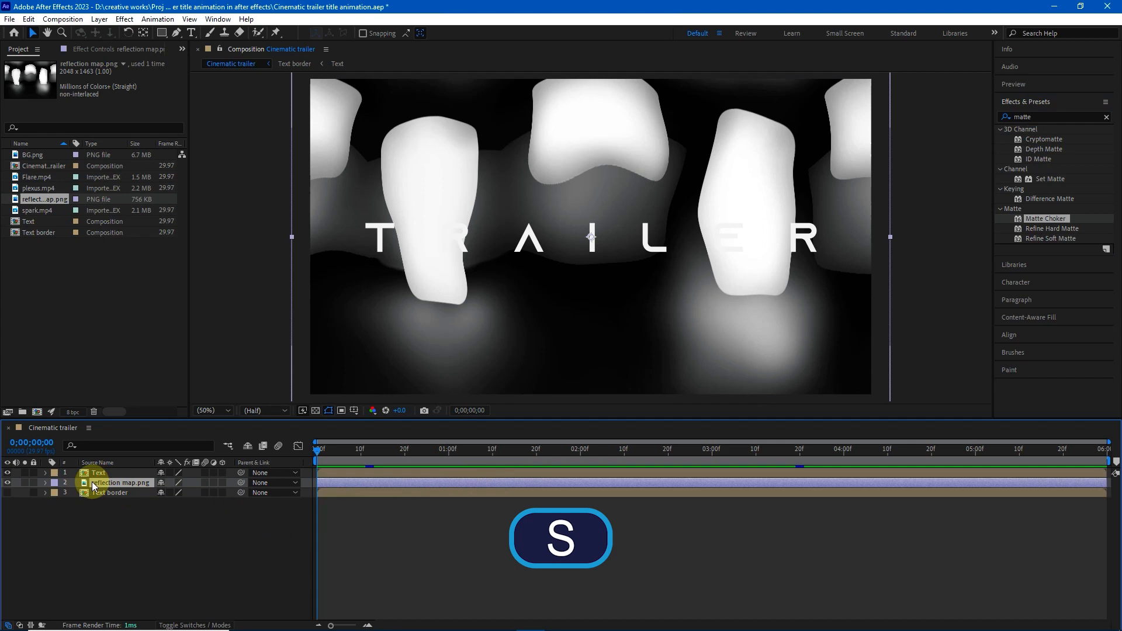
pyautogui.moveTo(176, 493); pyautogui.dragTo(158, 498)
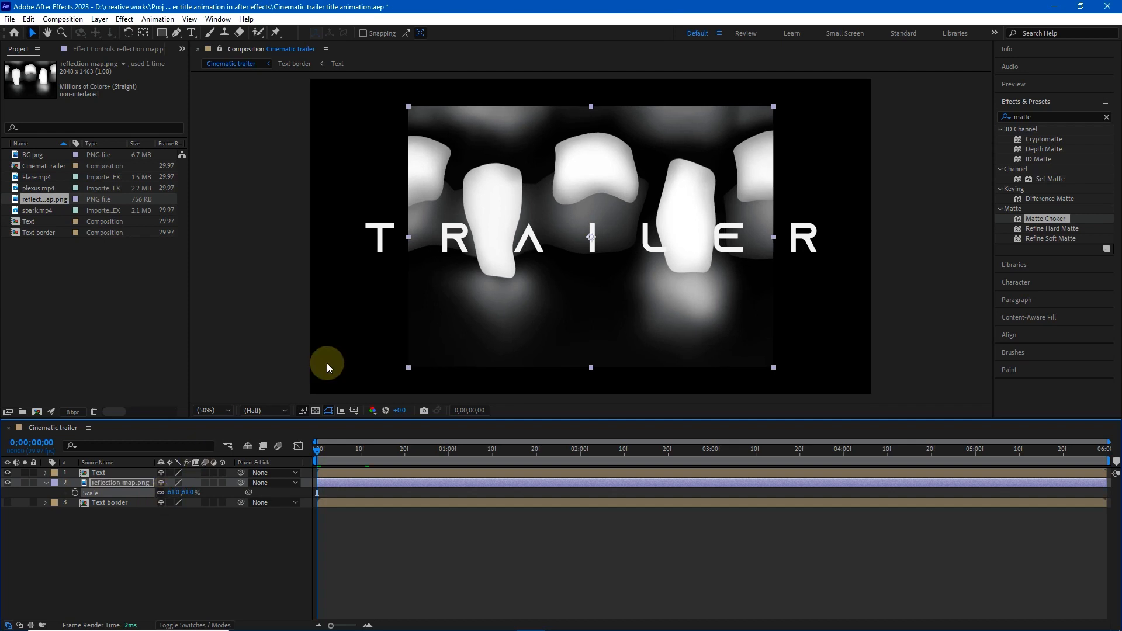
pyautogui.click(590, 171)
pyautogui.moveTo(586, 181); pyautogui.dragTo(591, 194)
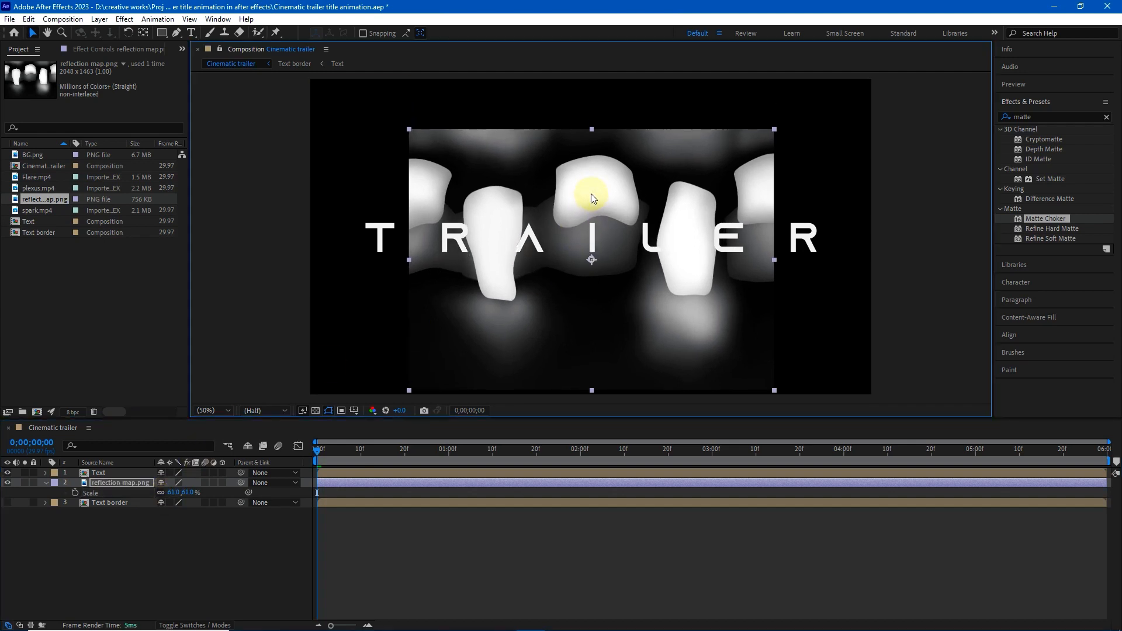
pyautogui.moveTo(591, 194); pyautogui.dragTo(592, 190)
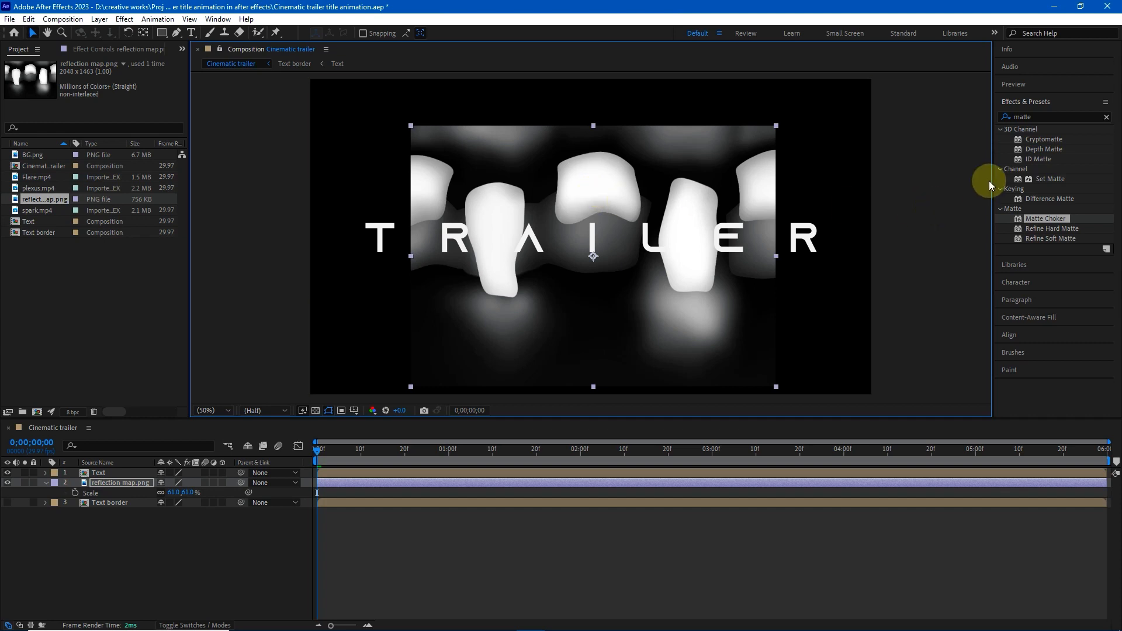
# Find the Motion Tile effect and apply it to the reflection map layer.
pyautogui.click(1051, 117)
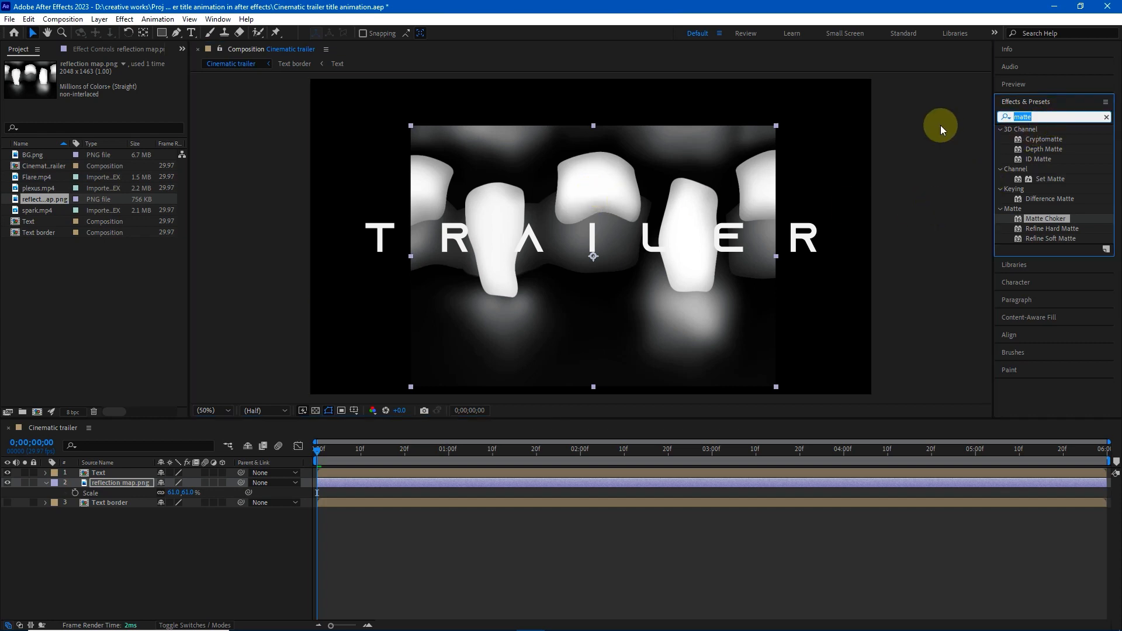
pyautogui.write('mo')
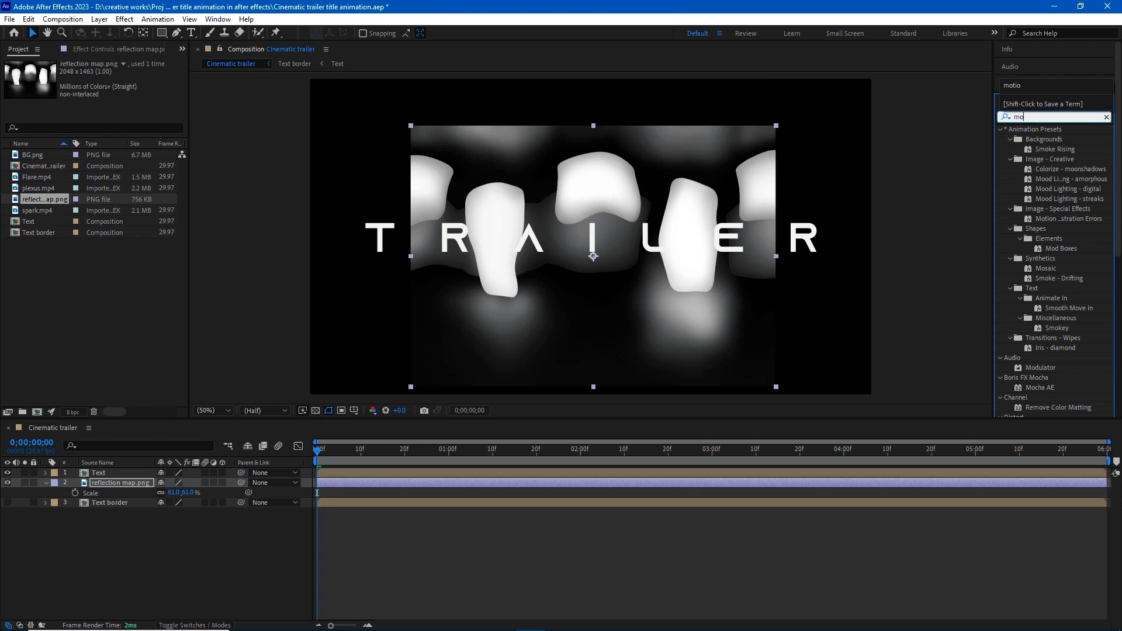
pyautogui.write('ri')
pyautogui.press('BackSpace')
pyautogui.press('BackSpace')
pyautogui.write('tio')
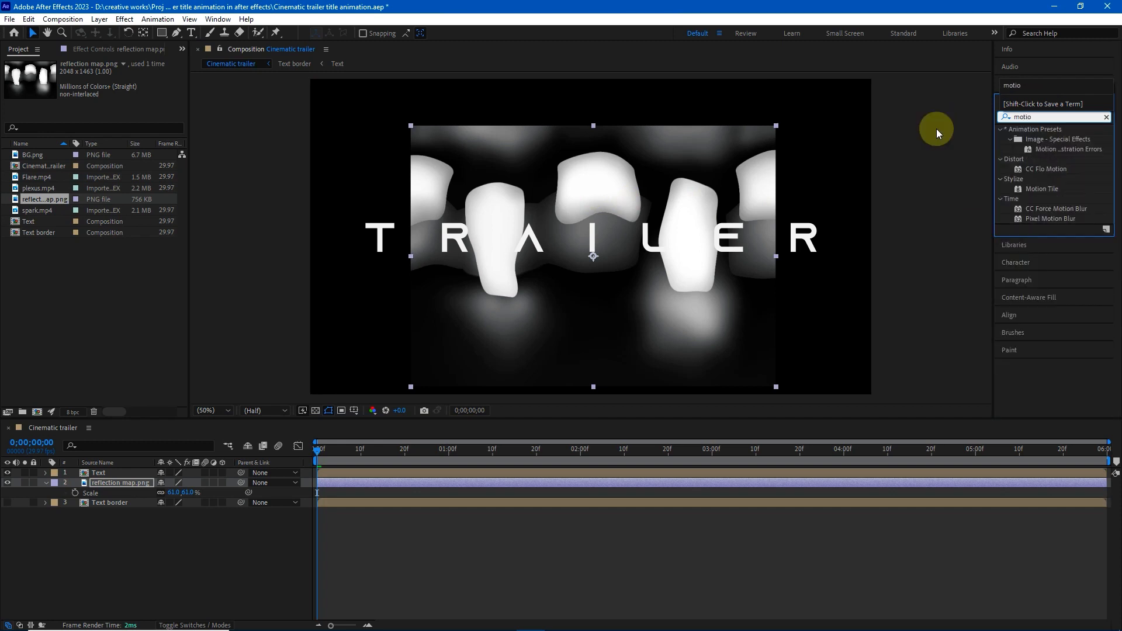
pyautogui.moveTo(1037, 187); pyautogui.dragTo(101, 483)
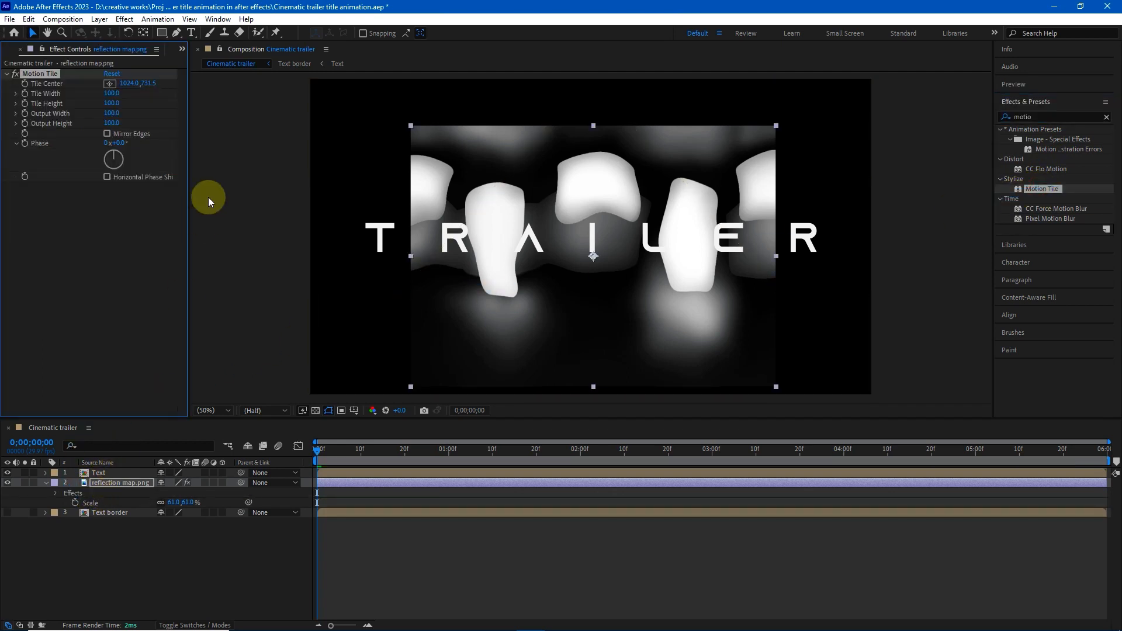
# Set the Motion Tile's Output Width to 200 and enable Mirror Edges.
pyautogui.click(111, 113)
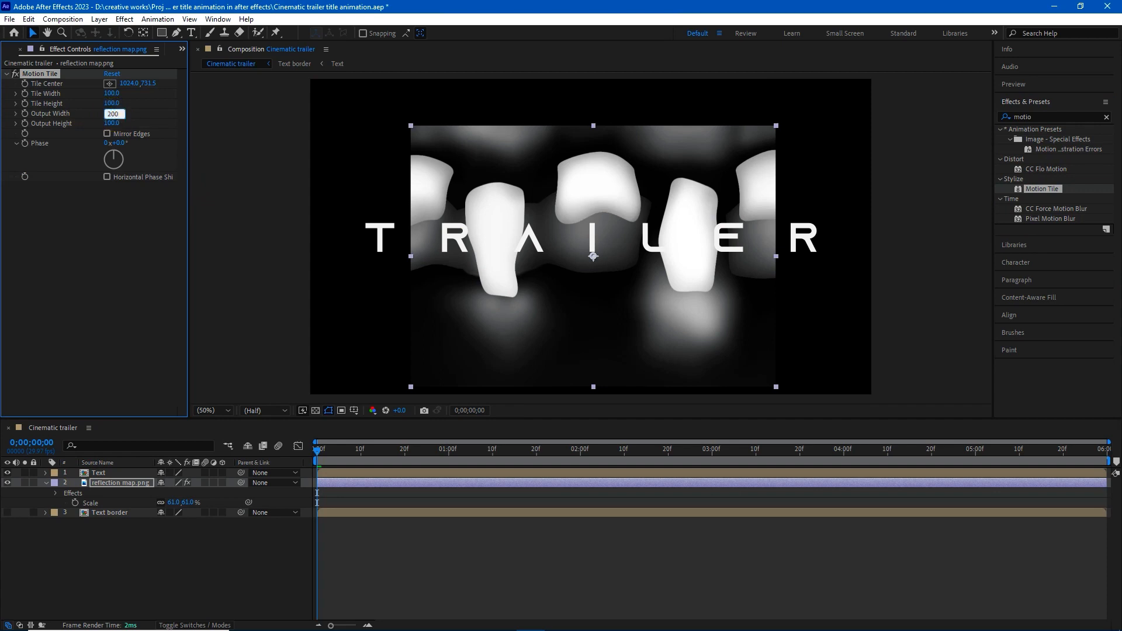
pyautogui.press('Return')
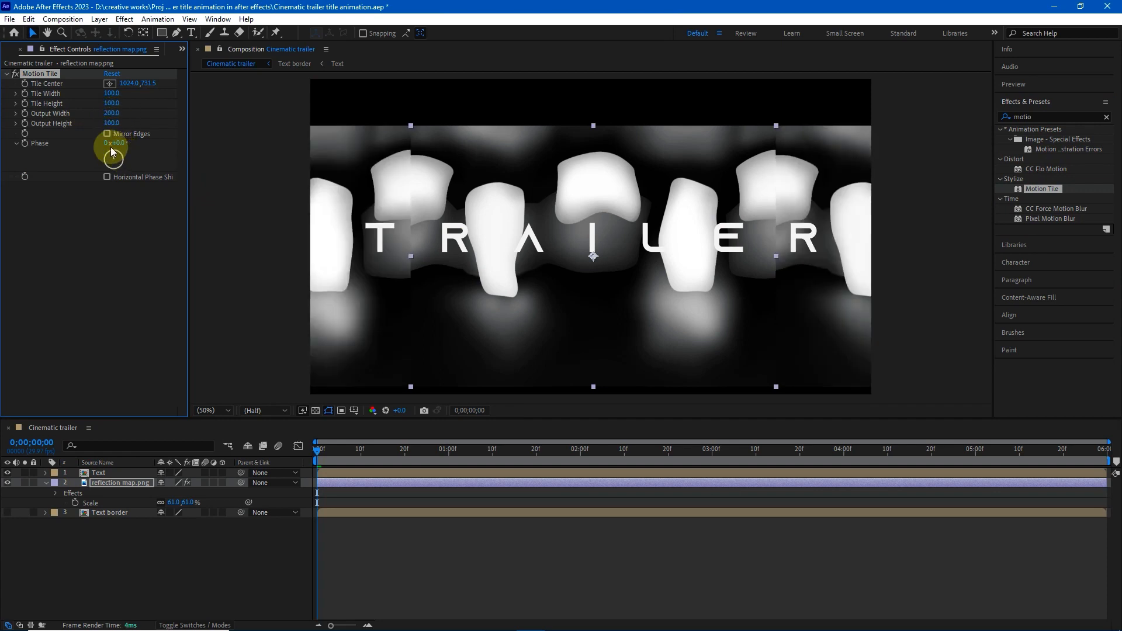
pyautogui.click(108, 134)
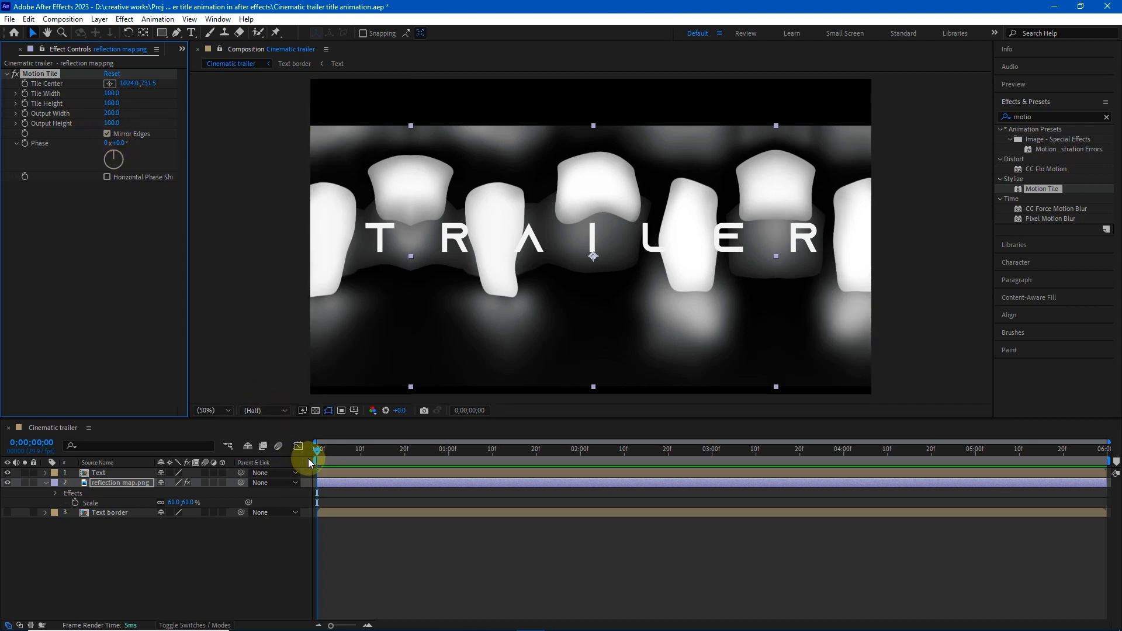
# Keyframe the Motion Tile's Tile Center from 1024.0, 731.5 at the first frame to 3391.0, 731.5 at 0;00;05;29.
pyautogui.moveTo(318, 451); pyautogui.dragTo(300, 454)
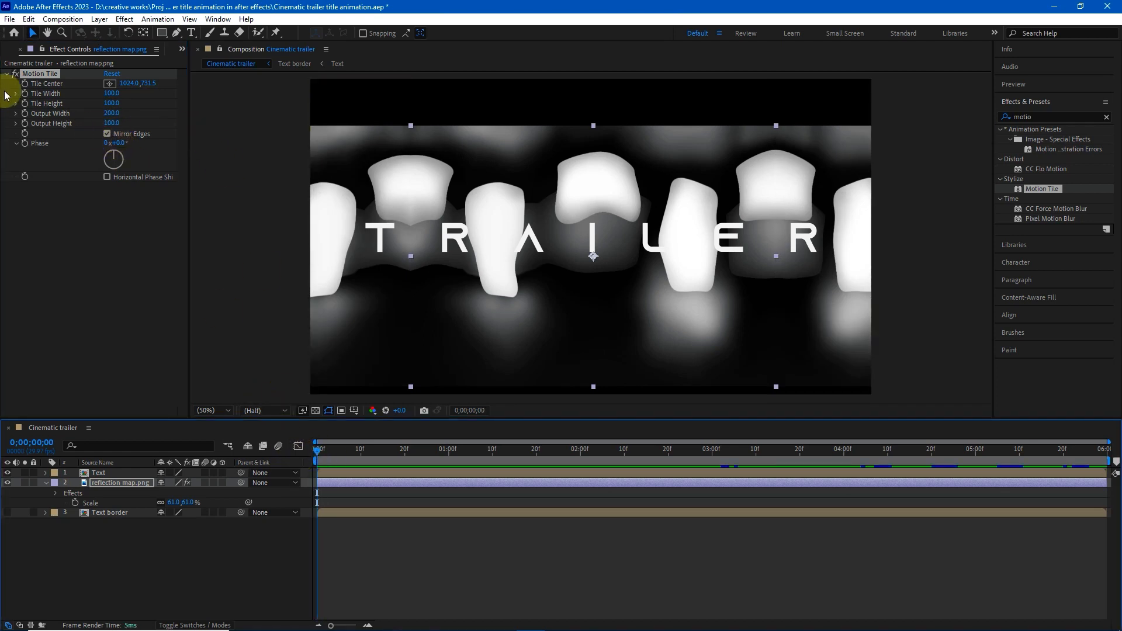
pyautogui.click(28, 87)
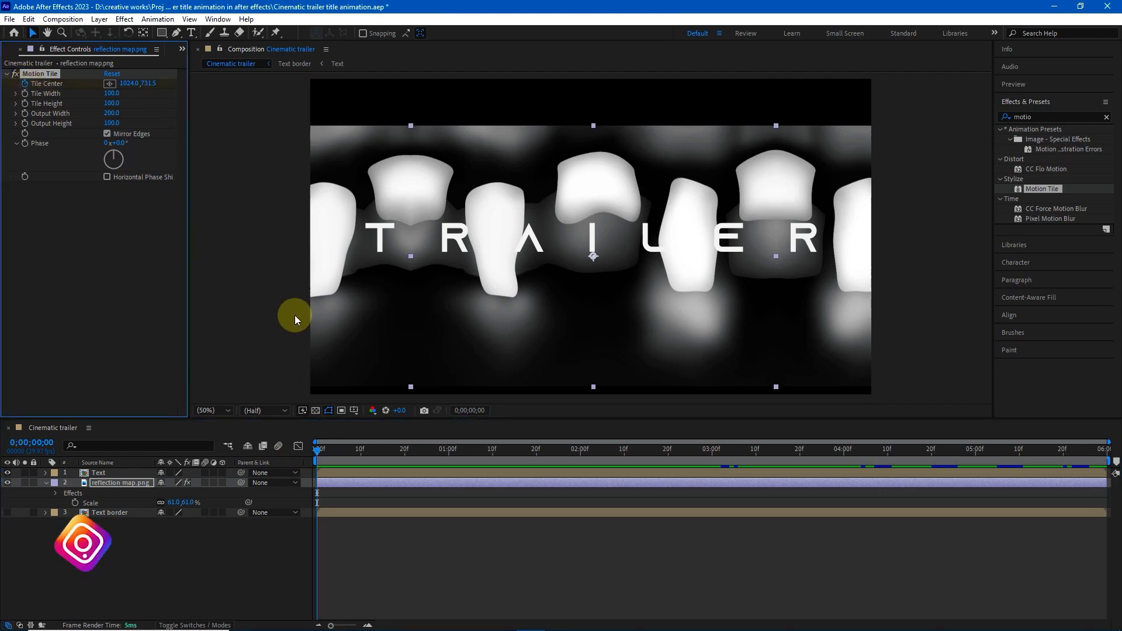
pyautogui.moveTo(317, 450); pyautogui.dragTo(1110, 446)
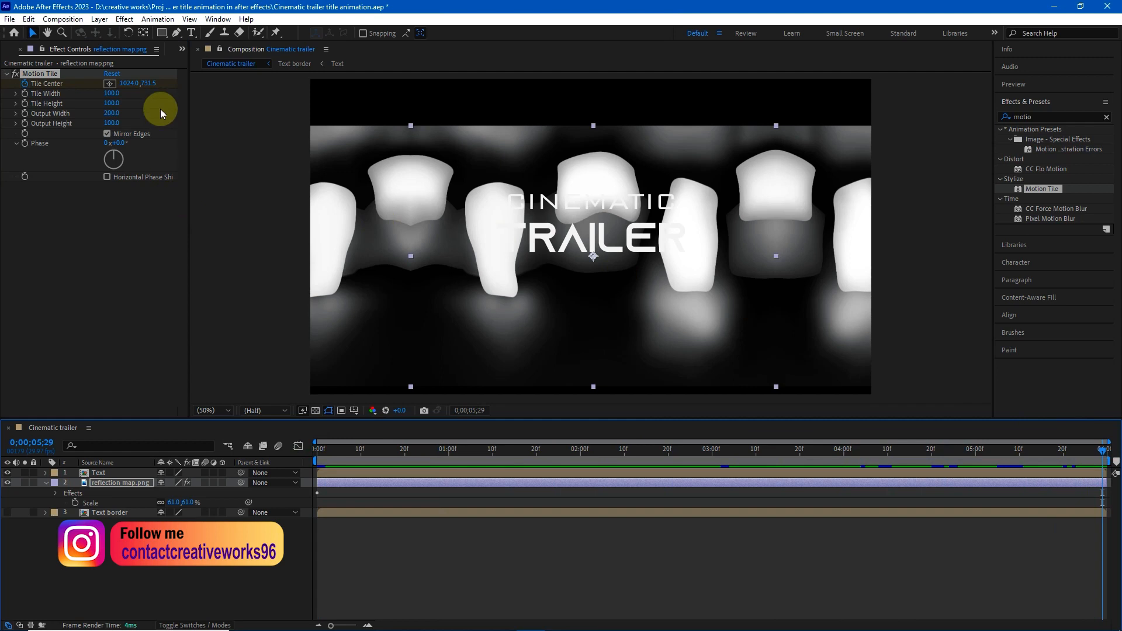
pyautogui.moveTo(129, 83); pyautogui.dragTo(880, 115)
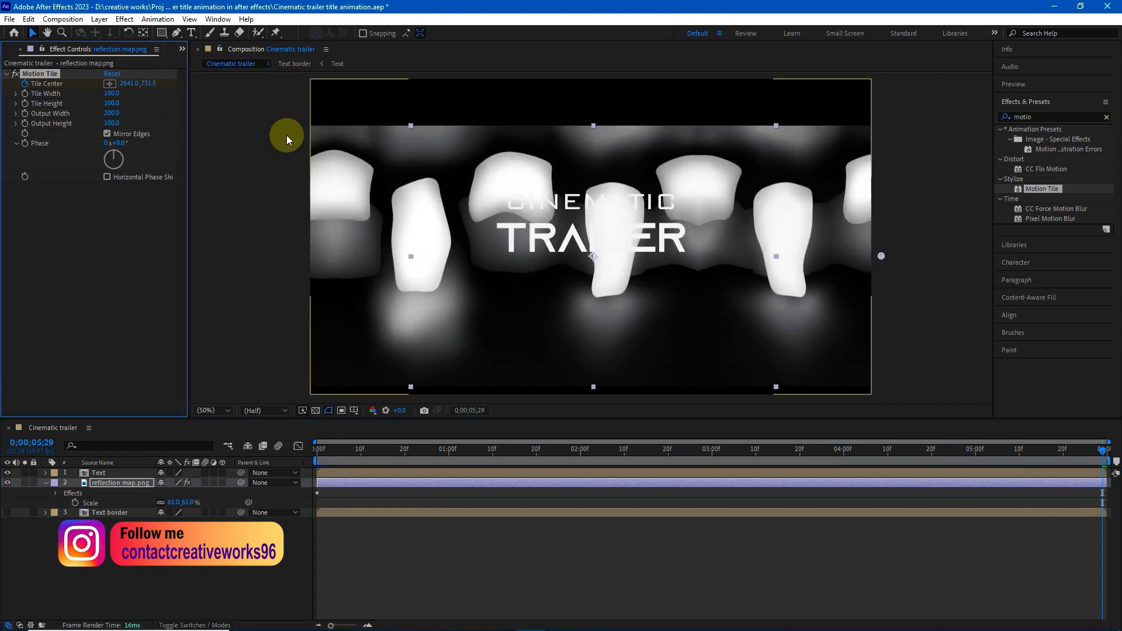
pyautogui.moveTo(129, 83); pyautogui.dragTo(420, 80)
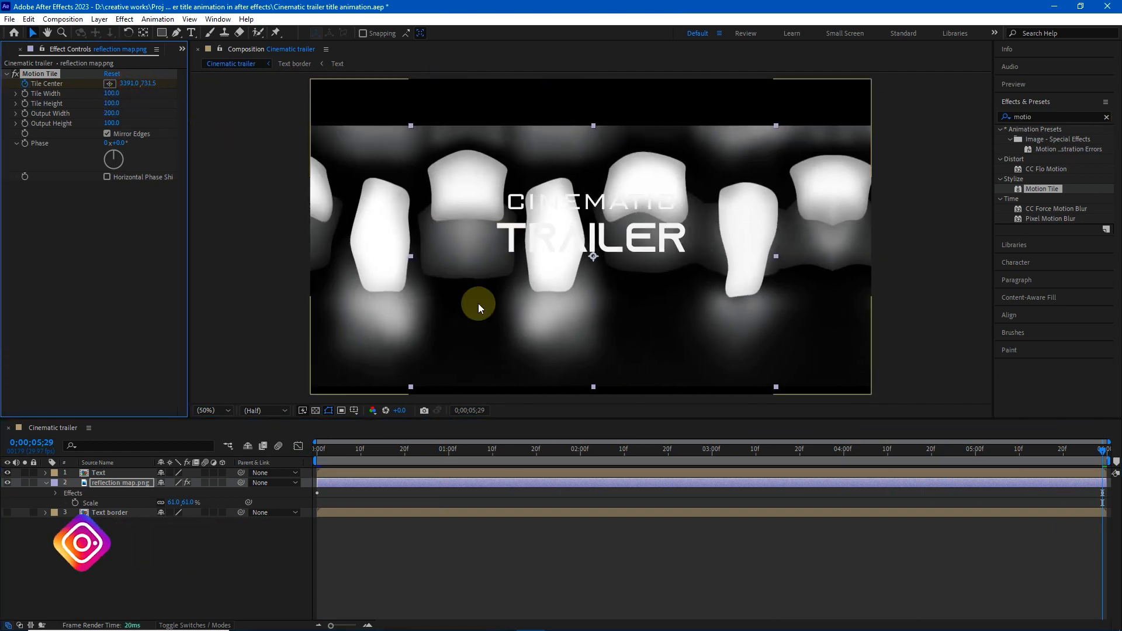
# Preview the moving reflection map from the start, and return the playhead to the first frame.
pyautogui.click(317, 450)
pyautogui.press('space')
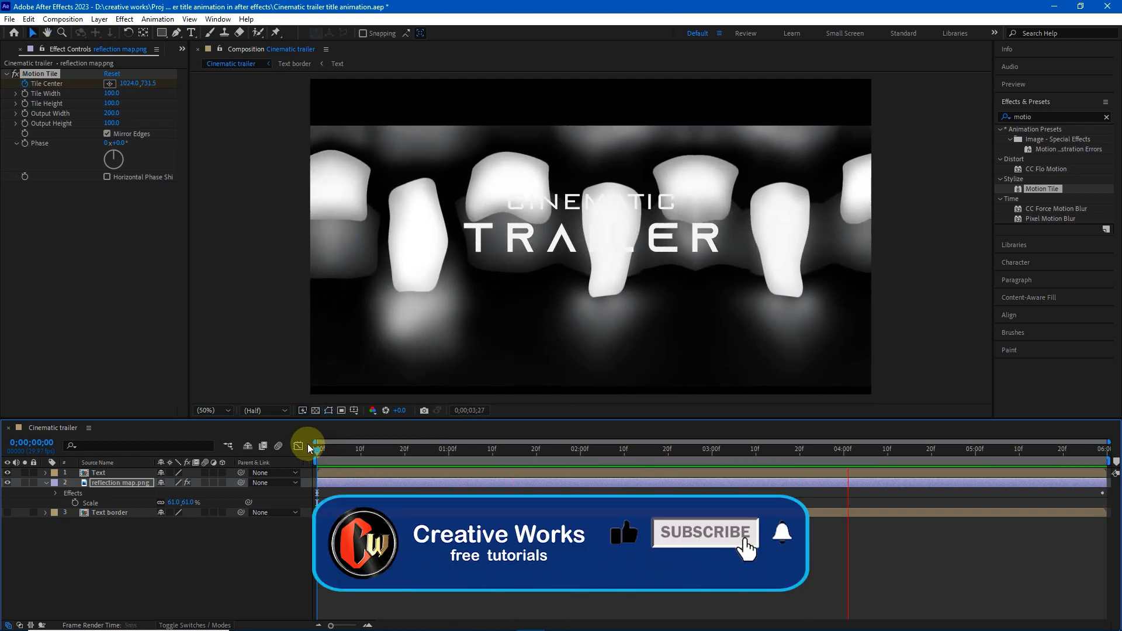
pyautogui.press('space')
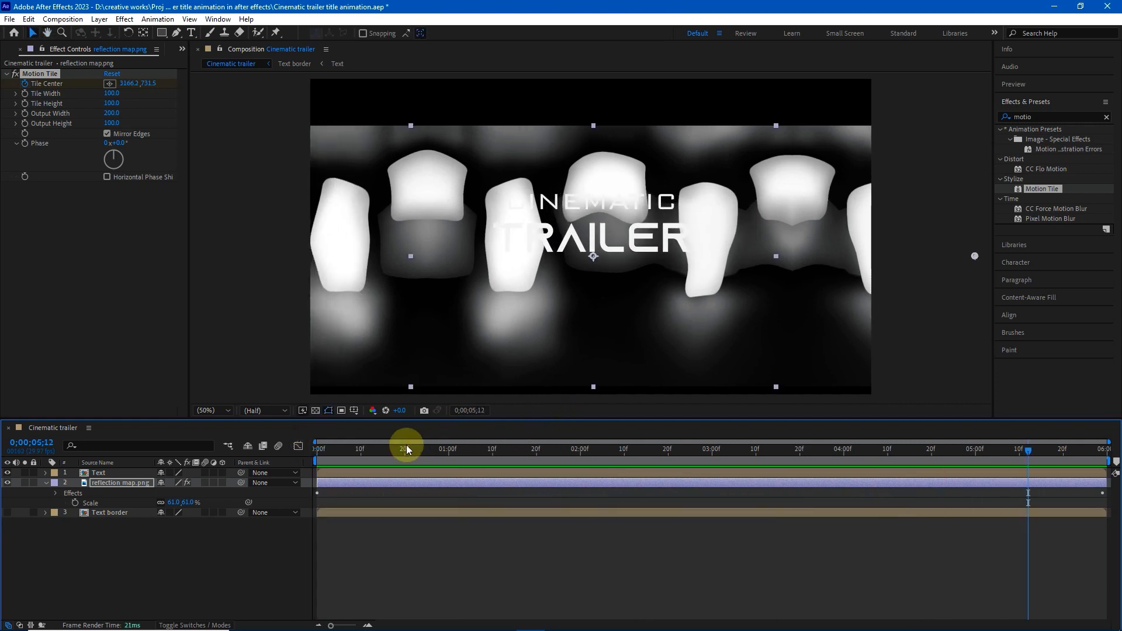
pyautogui.click(317, 451)
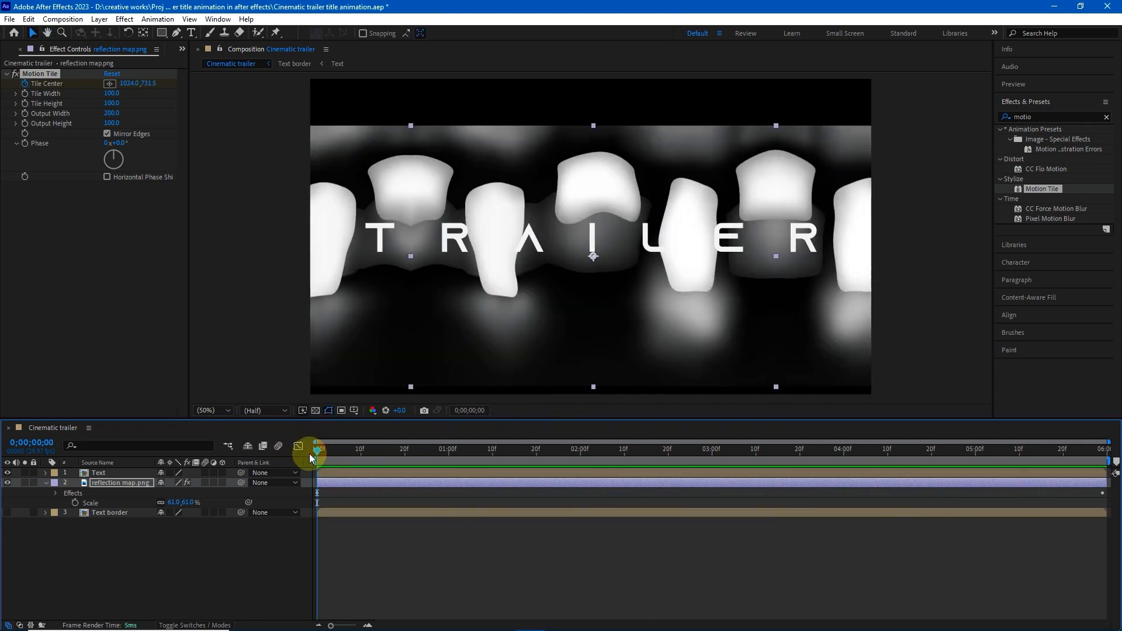
# Pre-compose the reflection map layer as "reflection map", moving all attributes into the new composition.
pyautogui.rightClick(126, 483)
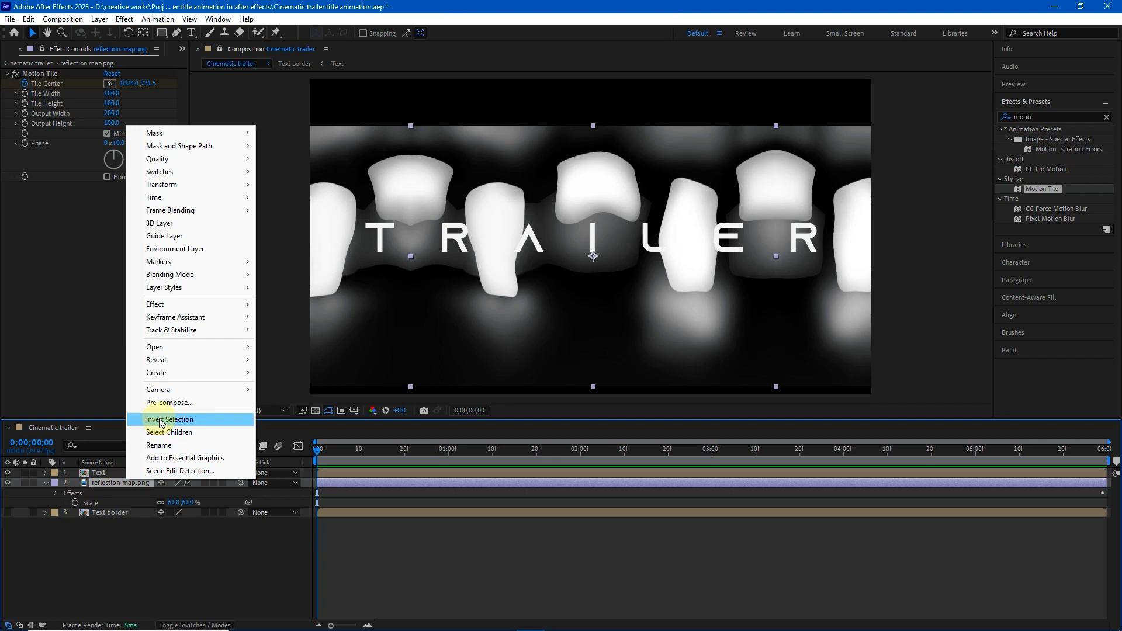
pyautogui.click(171, 402)
pyautogui.moveTo(602, 247); pyautogui.dragTo(566, 259)
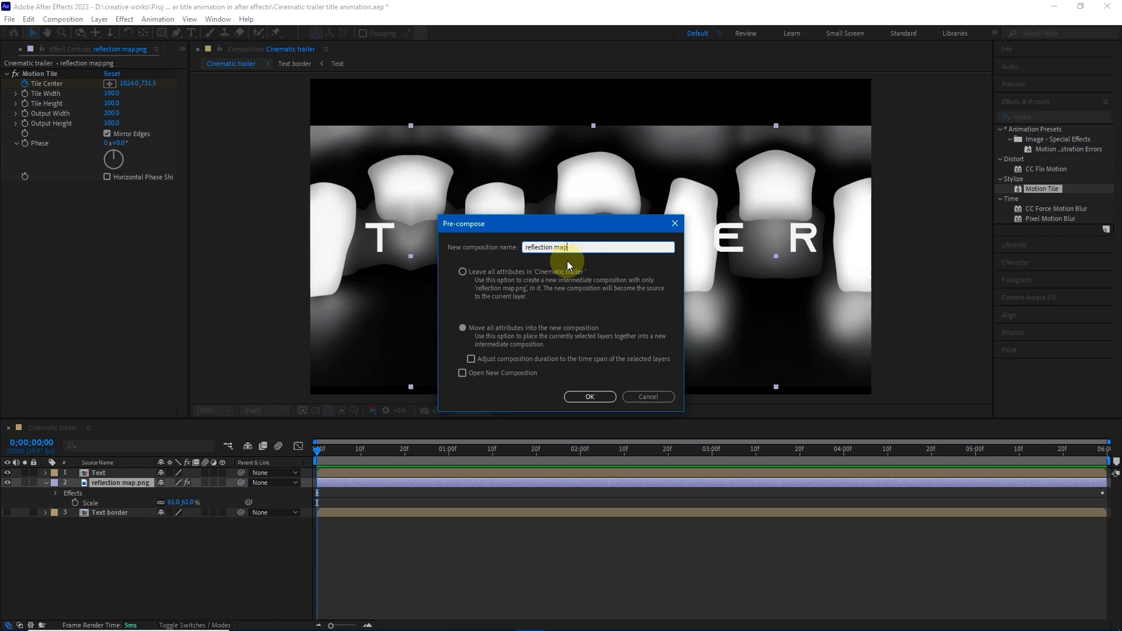
pyautogui.click(497, 324)
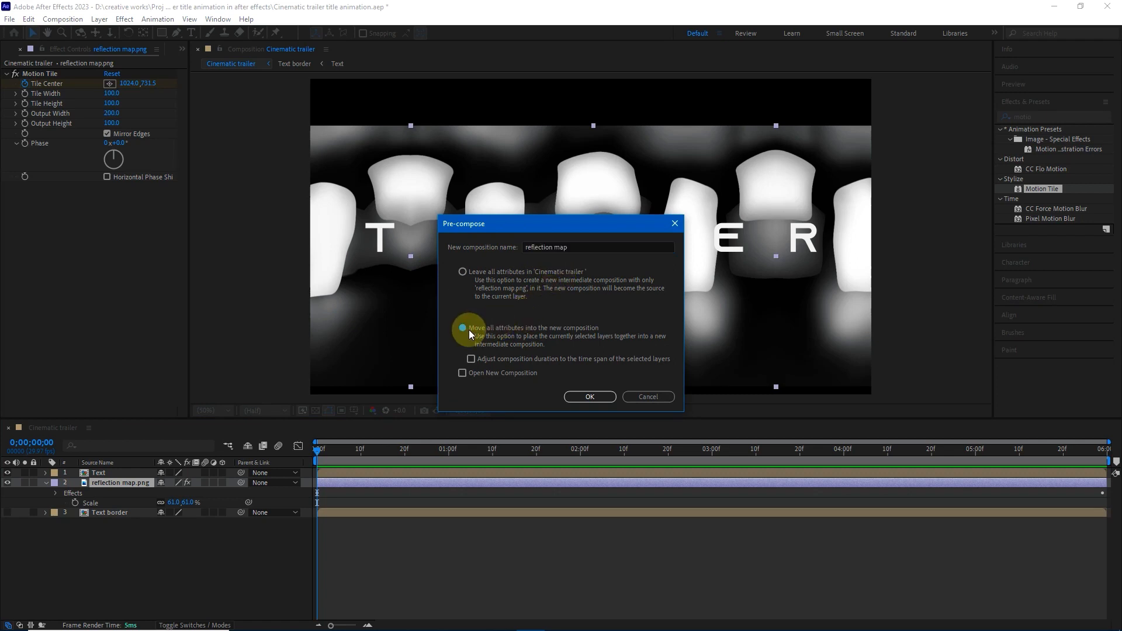
pyautogui.click(589, 397)
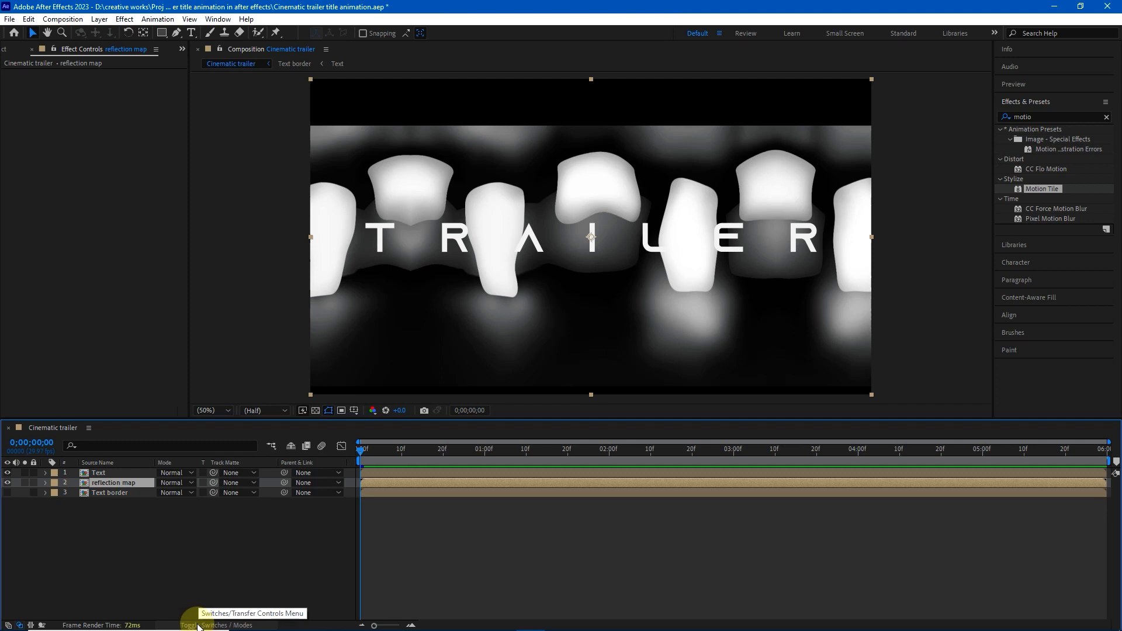
# Set the reflection map layer's track matte to the Text layer and check the start of the animation.
pyautogui.click(198, 625)
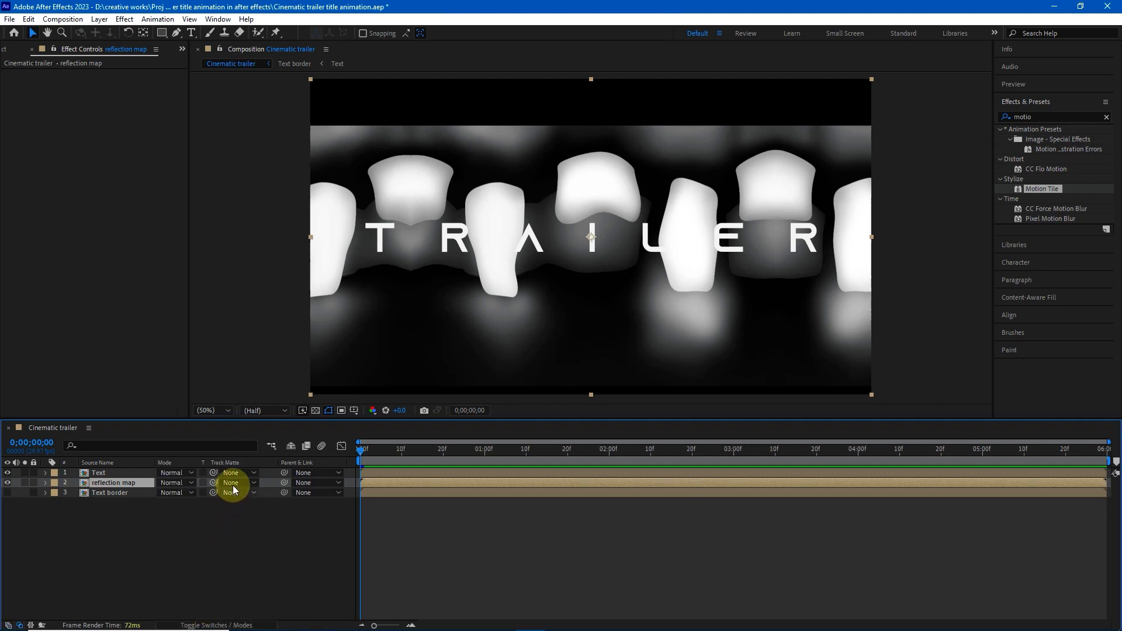
pyautogui.click(248, 483)
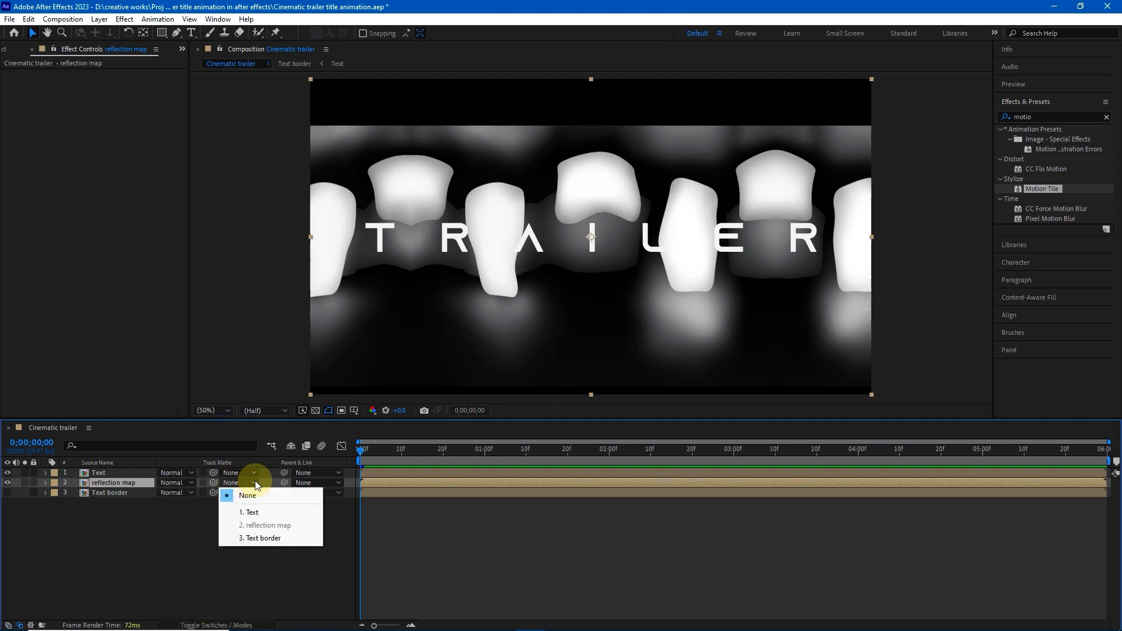
pyautogui.click(248, 513)
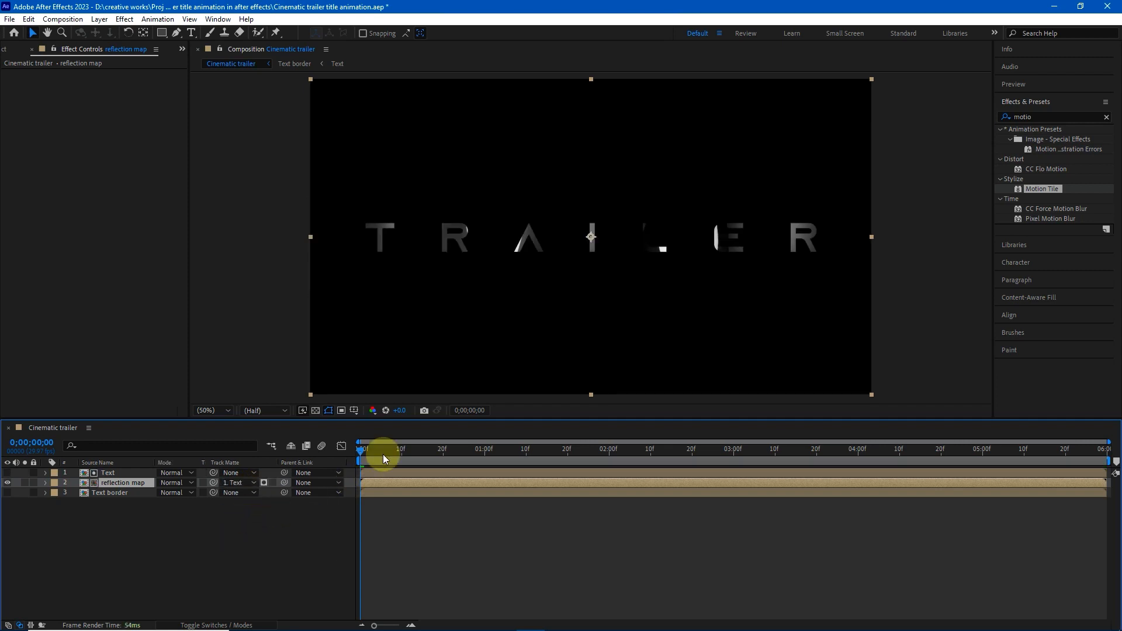
pyautogui.moveTo(362, 453); pyautogui.dragTo(367, 490)
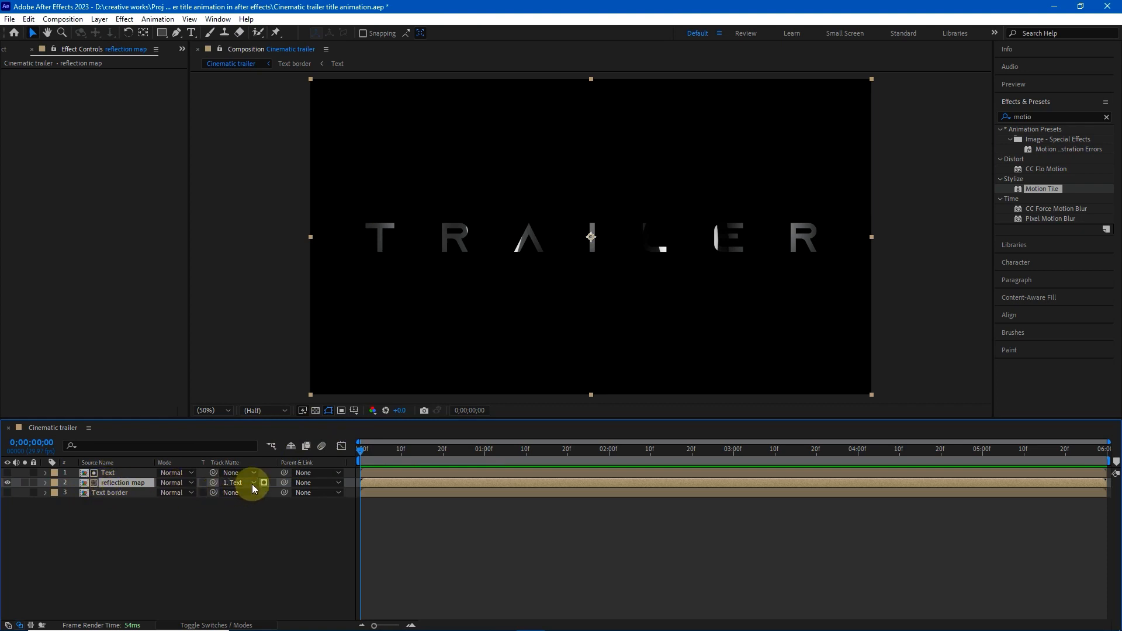
# Find the CC Glass effect, apply it to the reflection map layer and use the Text layer as its Bump Map.
pyautogui.click(1039, 117)
pyautogui.press('BackSpace')
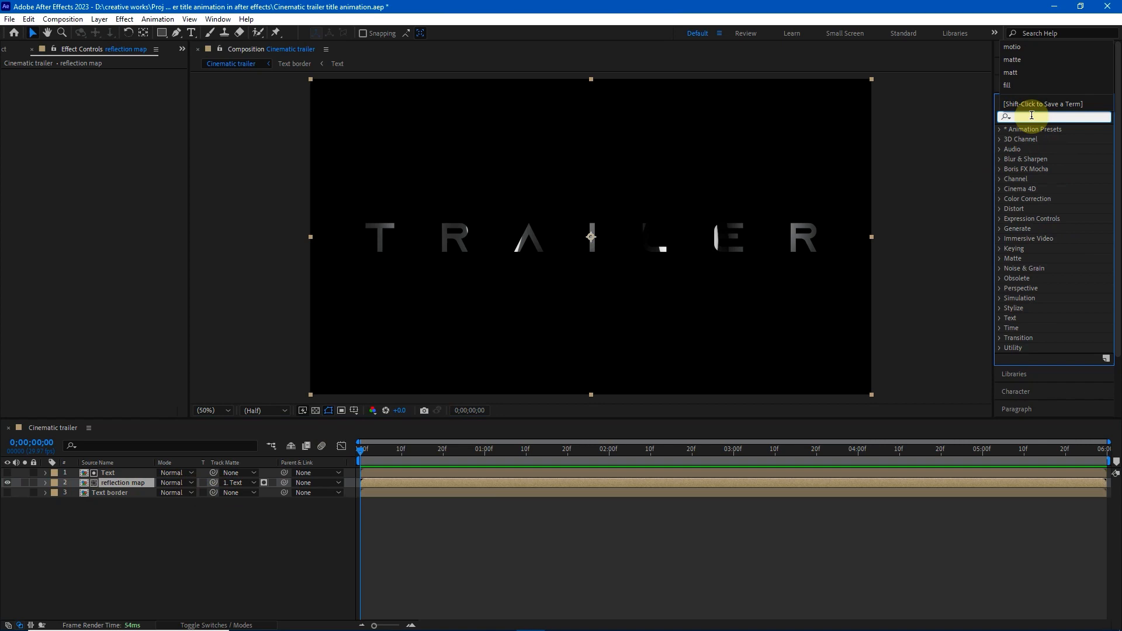
pyautogui.write('cc gla')
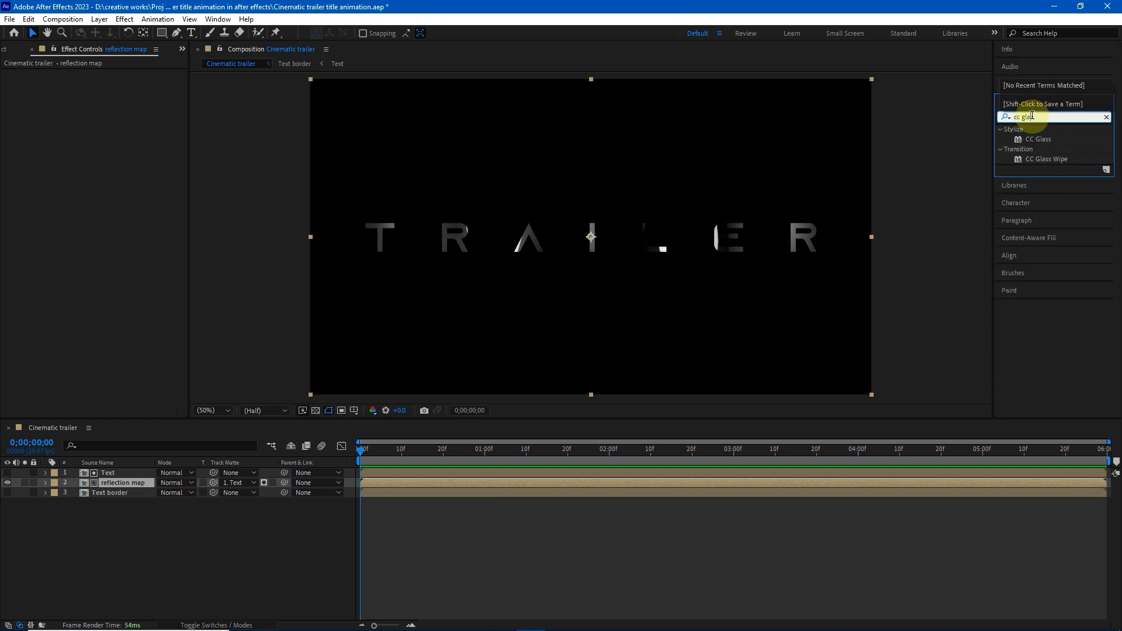
pyautogui.moveTo(1044, 139)
pyautogui.mouseDown()
pyautogui.moveTo(88, 493)
pyautogui.moveTo(113, 501)
pyautogui.moveTo(122, 482)
pyautogui.mouseUp()
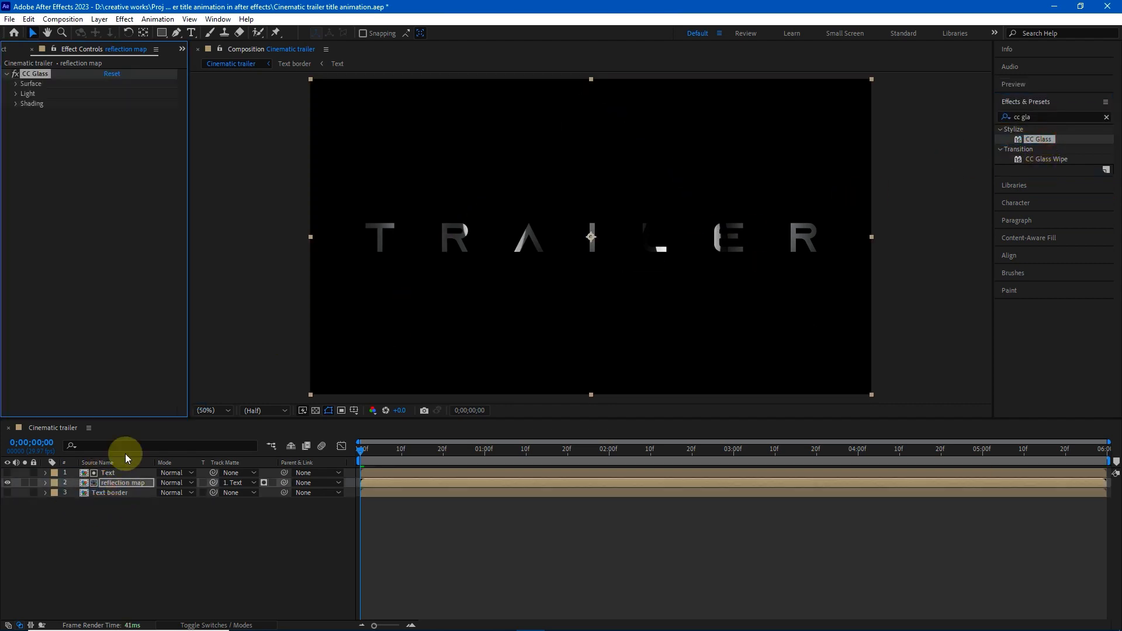
pyautogui.click(15, 85)
pyautogui.click(127, 93)
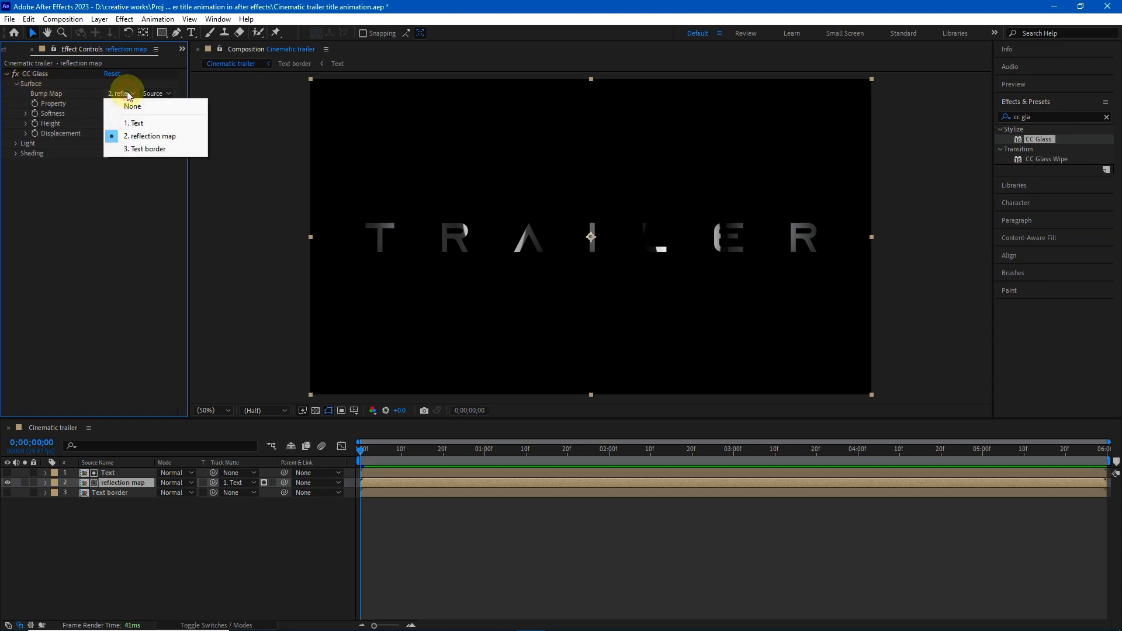
pyautogui.click(129, 124)
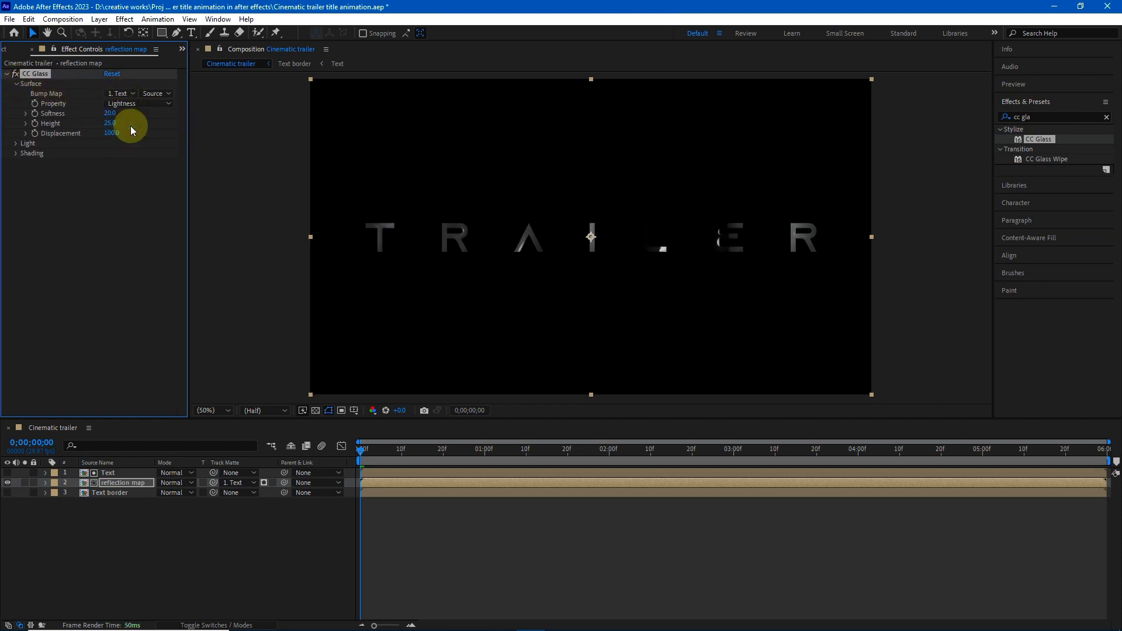
# Set the CC Glass surface to Softness 30, Height -30 and Displacement -500.
pyautogui.click(110, 113)
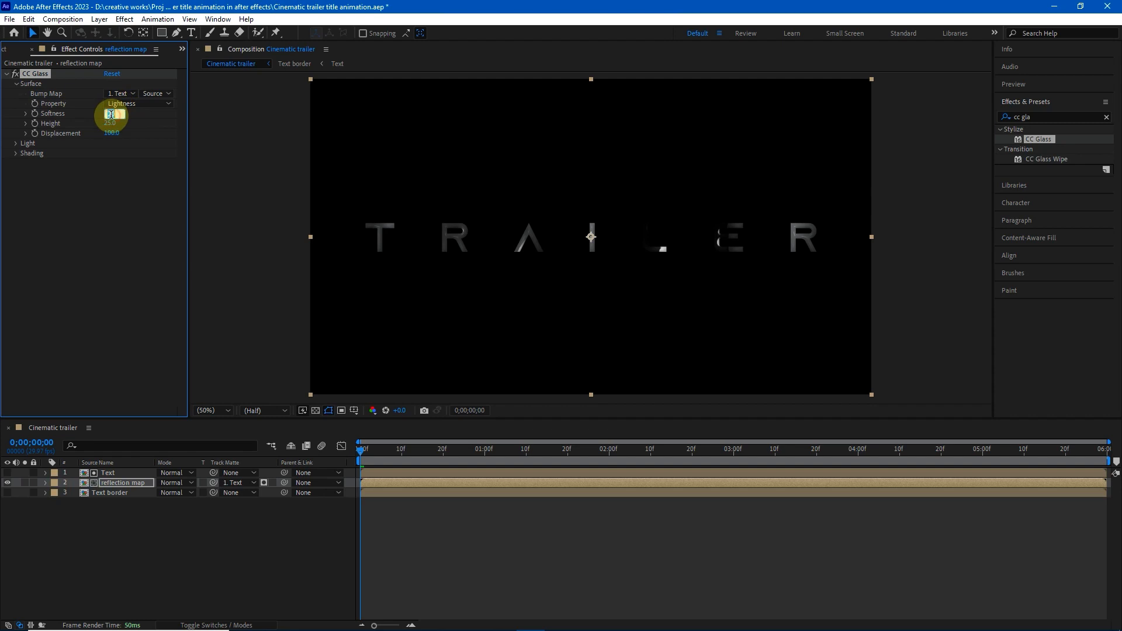
pyautogui.write('30')
pyautogui.click(111, 117)
pyautogui.click(111, 123)
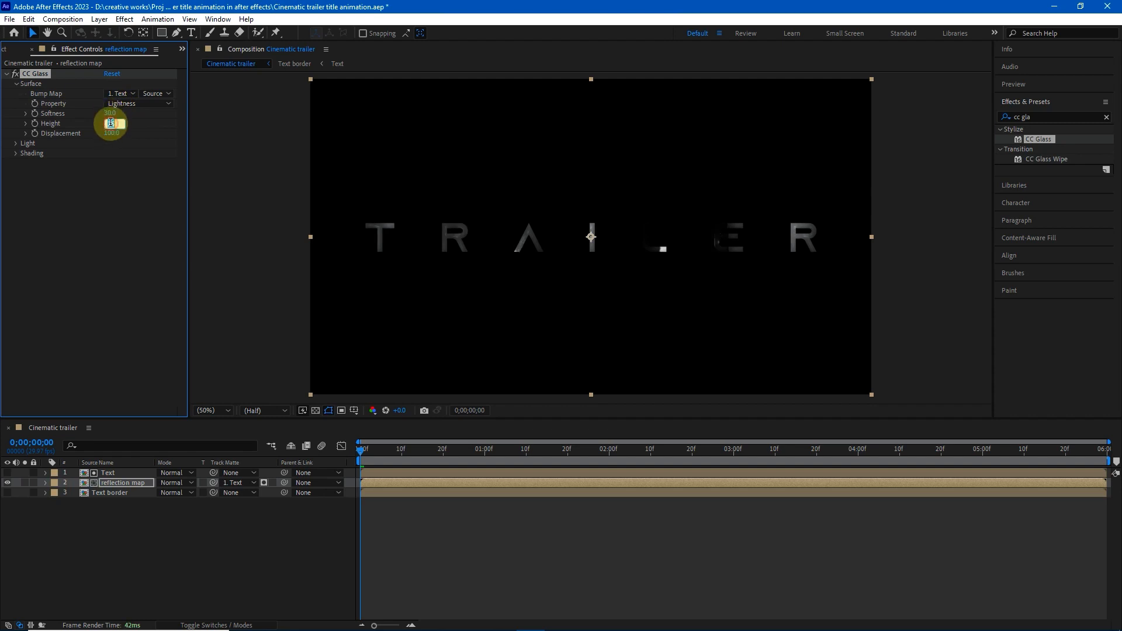
pyautogui.write('25')
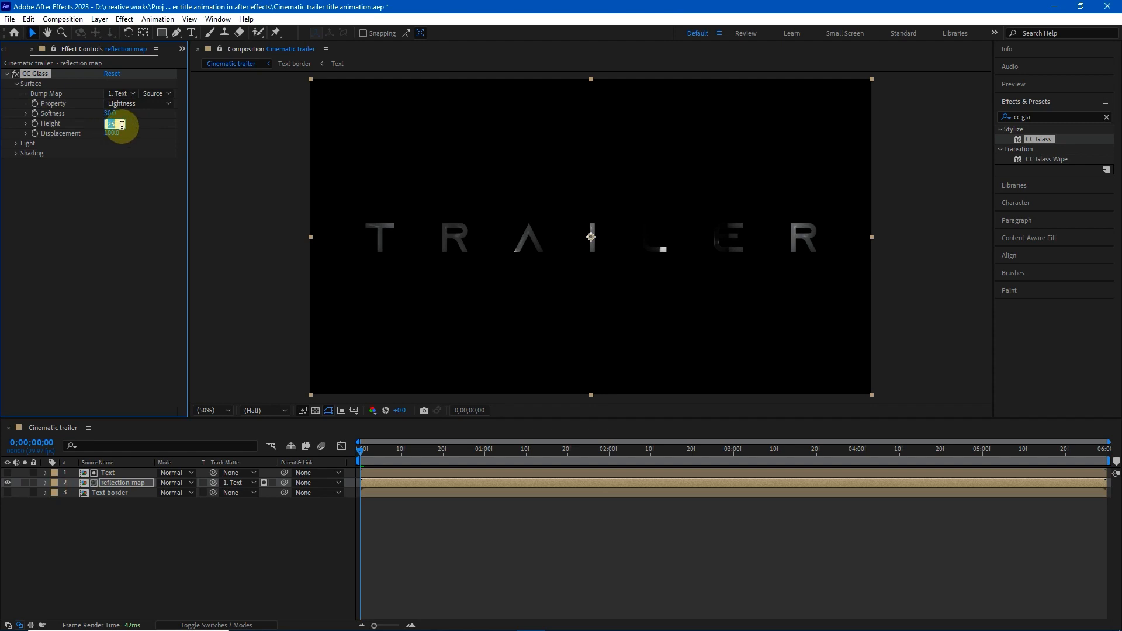
pyautogui.write('-30')
pyautogui.press('Return')
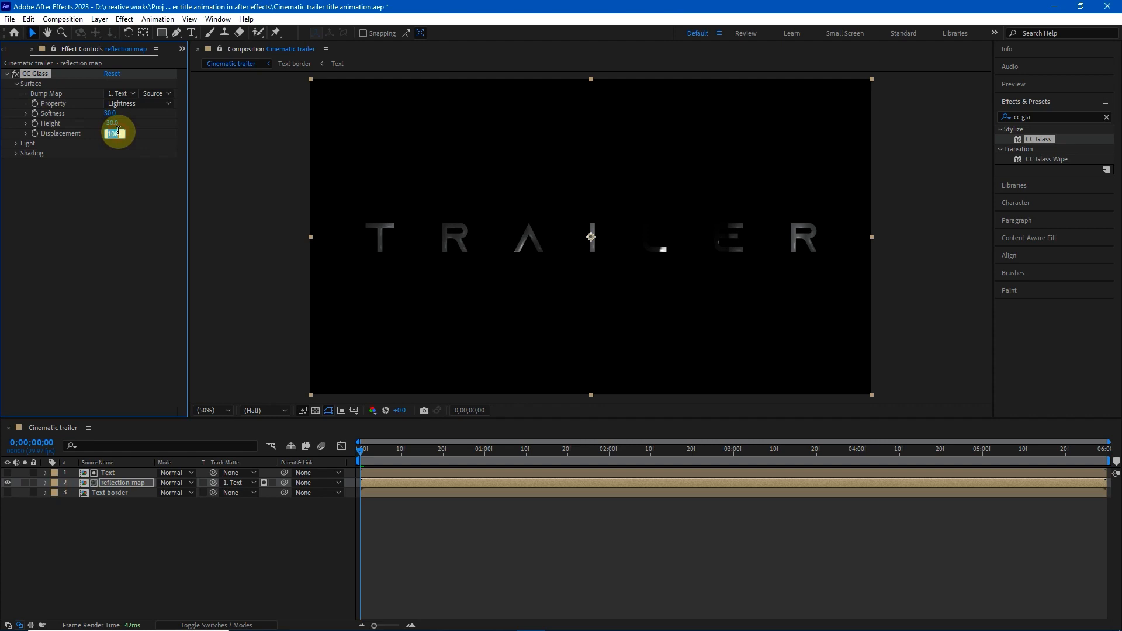
pyautogui.write('-')
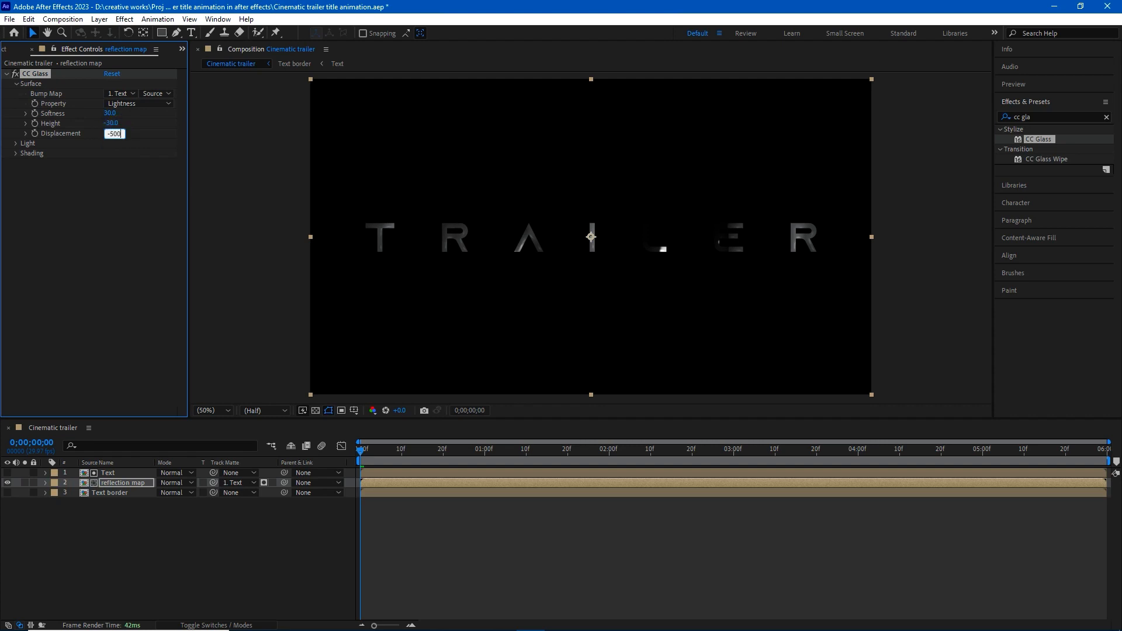
pyautogui.write('500')
pyautogui.click(118, 133)
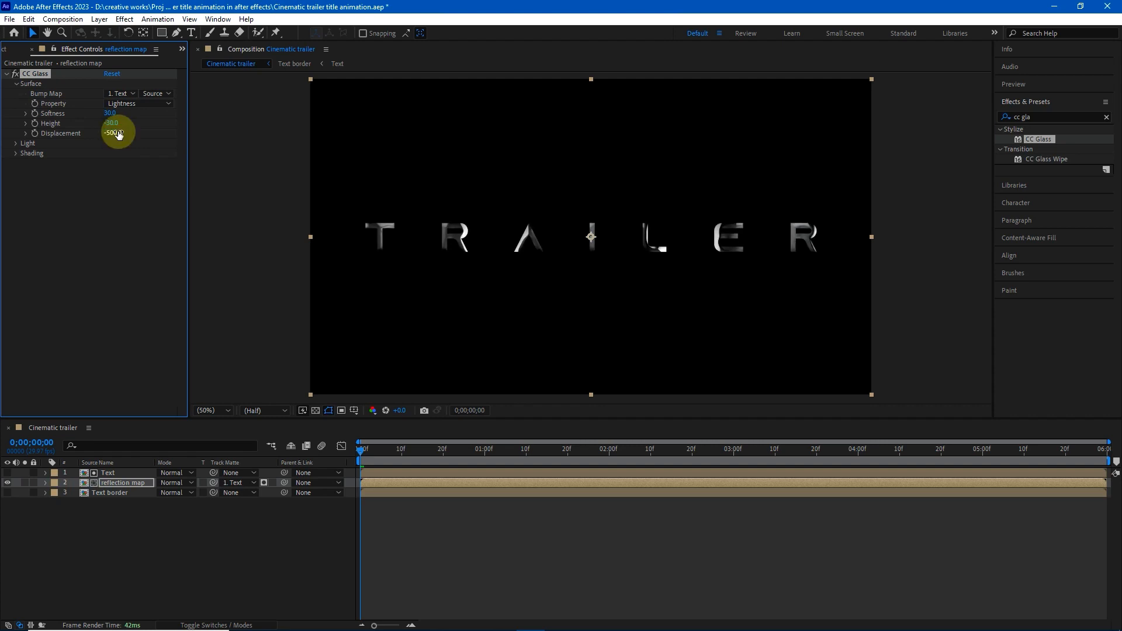
# Change the CC Glass Light Type to Point Light.
pyautogui.click(11, 146)
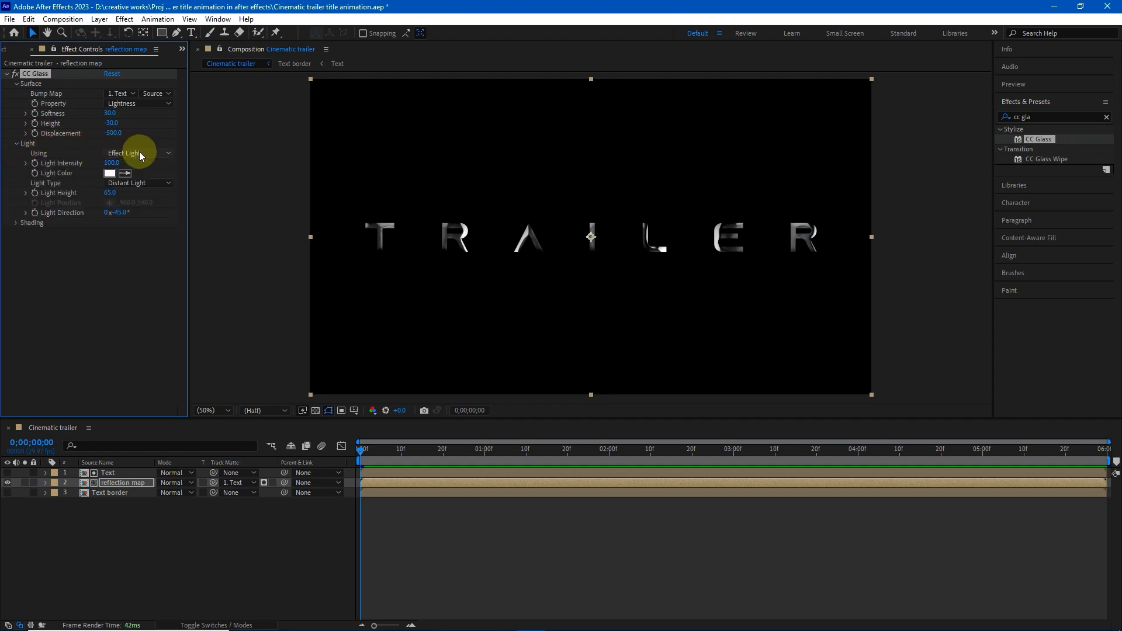
pyautogui.click(148, 183)
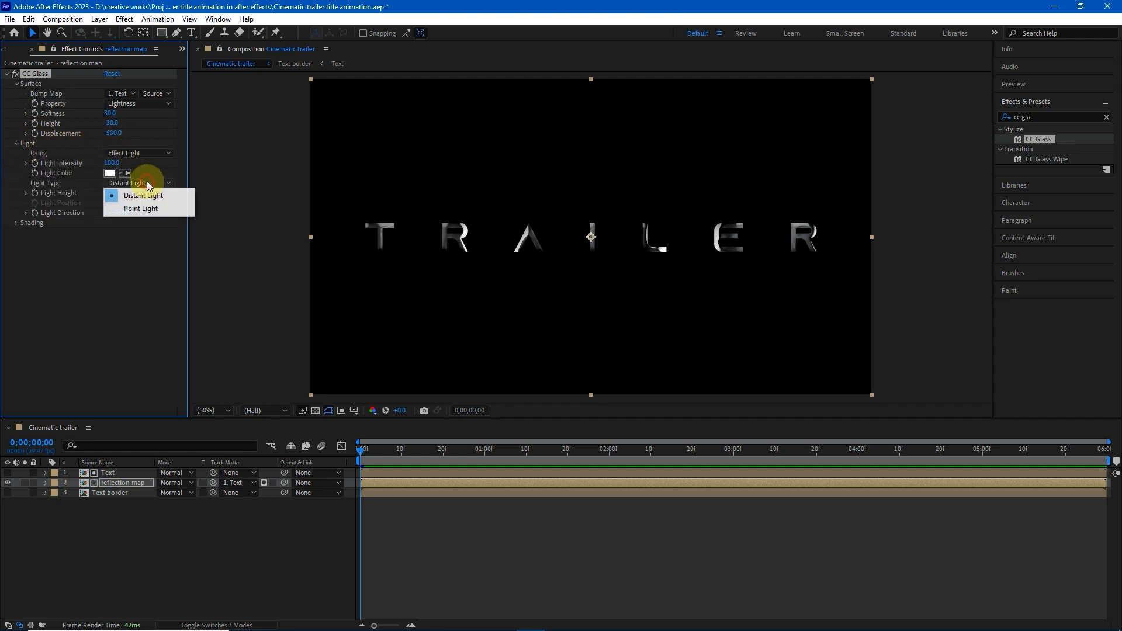
pyautogui.click(146, 205)
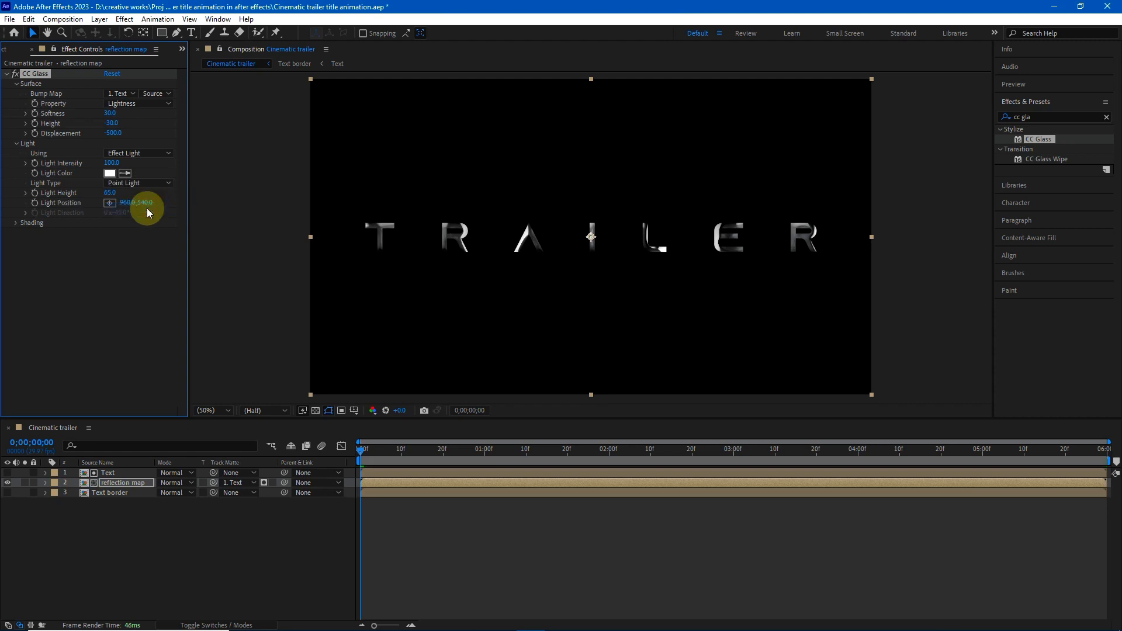
# Find CC Blobbylize, apply it to the reflection map layer and choose Text border as its Blob Layer.
pyautogui.click(1027, 117)
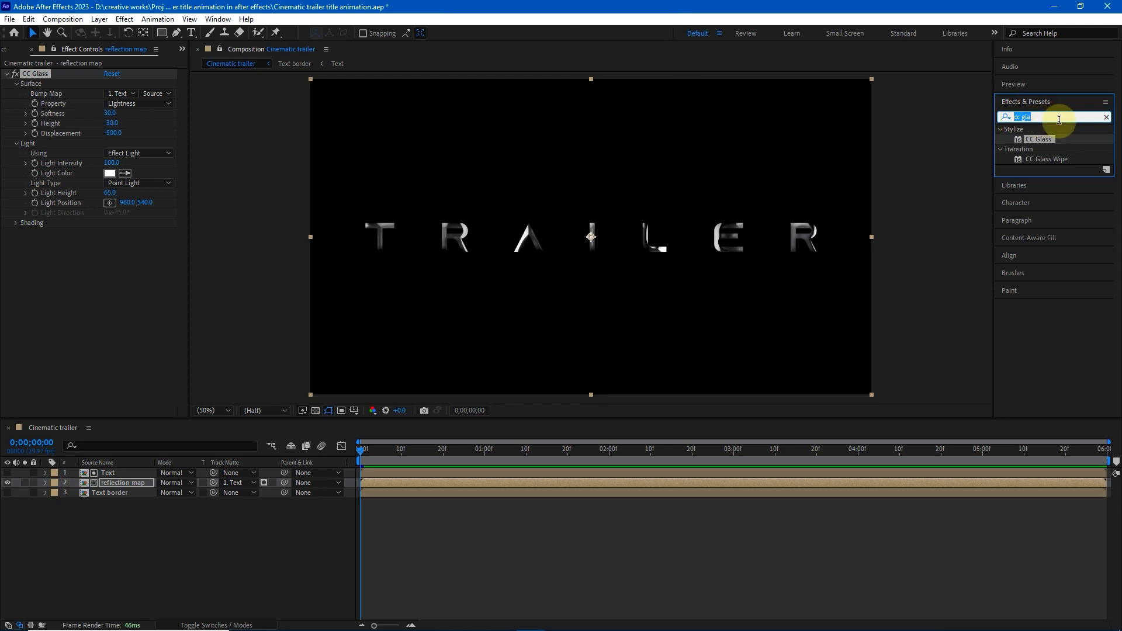
pyautogui.write('cc b')
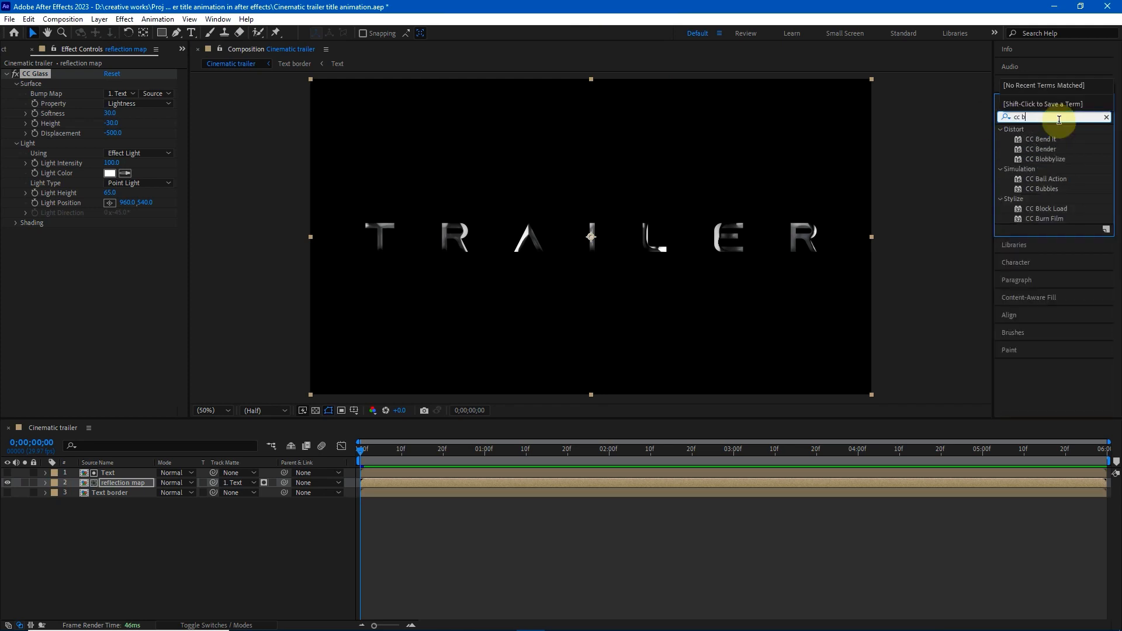
pyautogui.write('lo')
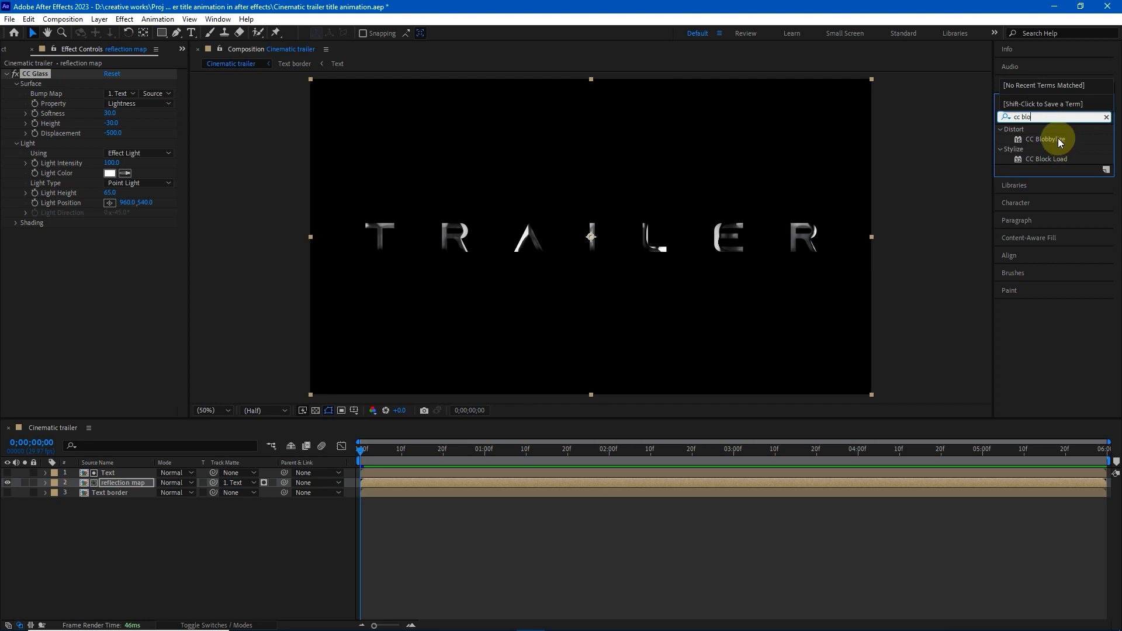
pyautogui.moveTo(1060, 142); pyautogui.dragTo(142, 481)
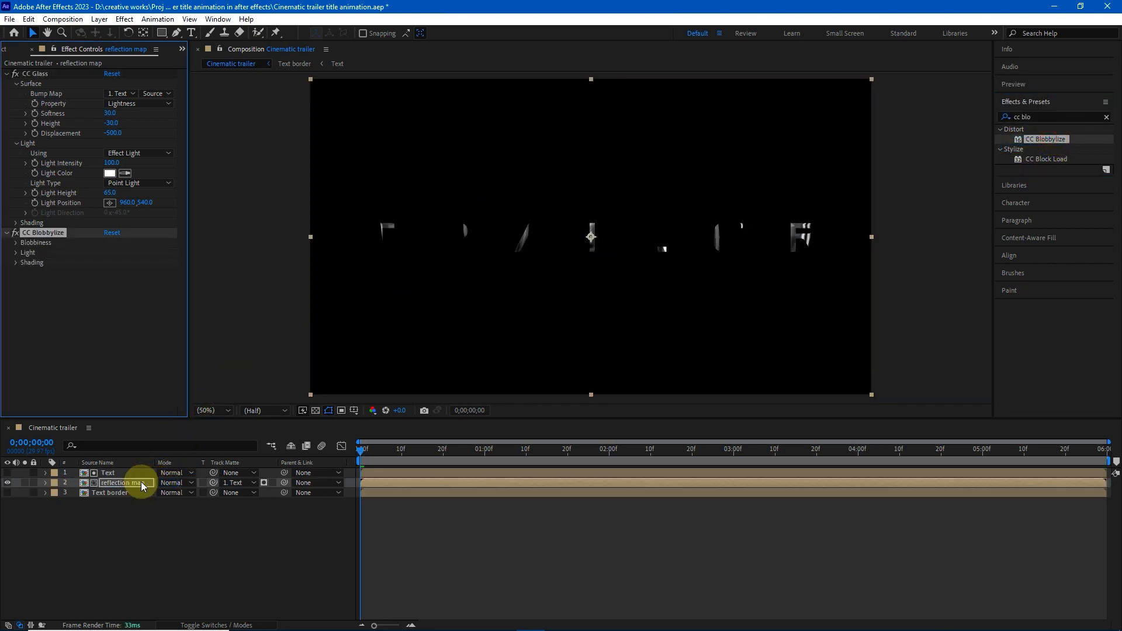
pyautogui.click(16, 242)
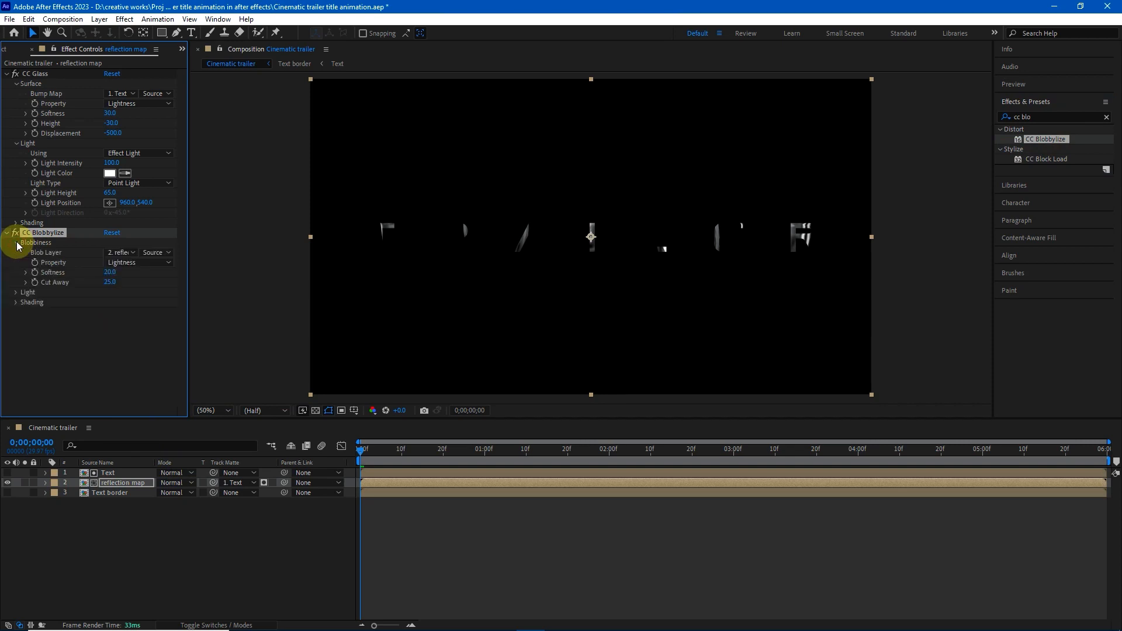
pyautogui.click(132, 253)
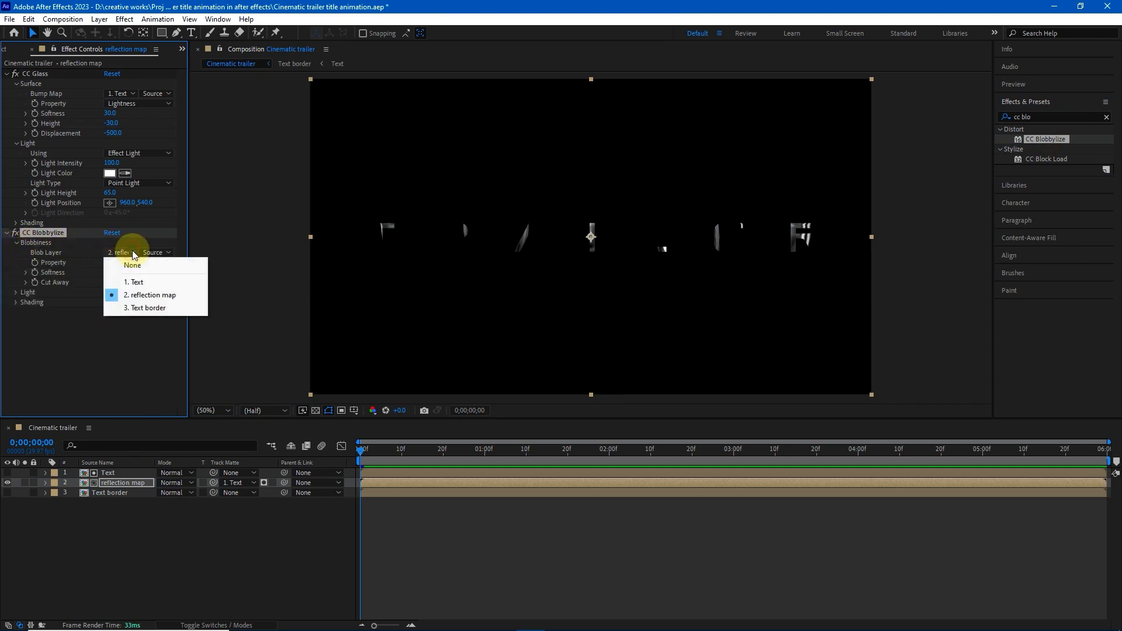
pyautogui.click(146, 308)
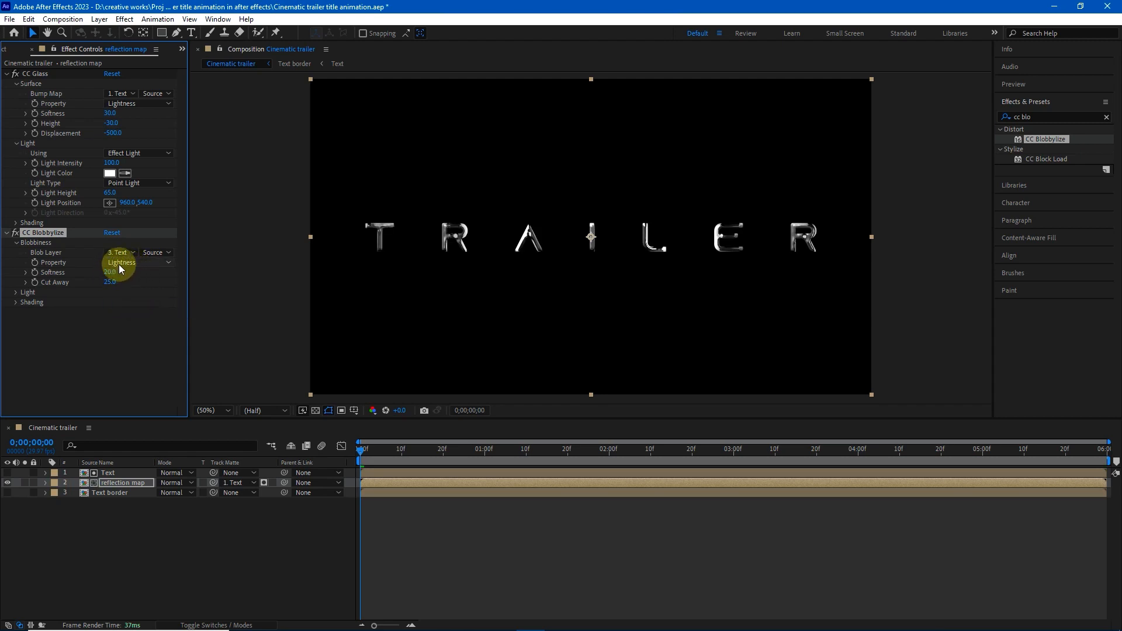
# Set the CC Blobbylize Property to Alpha, with Softness 6 and Cut Away 3.
pyautogui.click(120, 264)
pyautogui.click(129, 314)
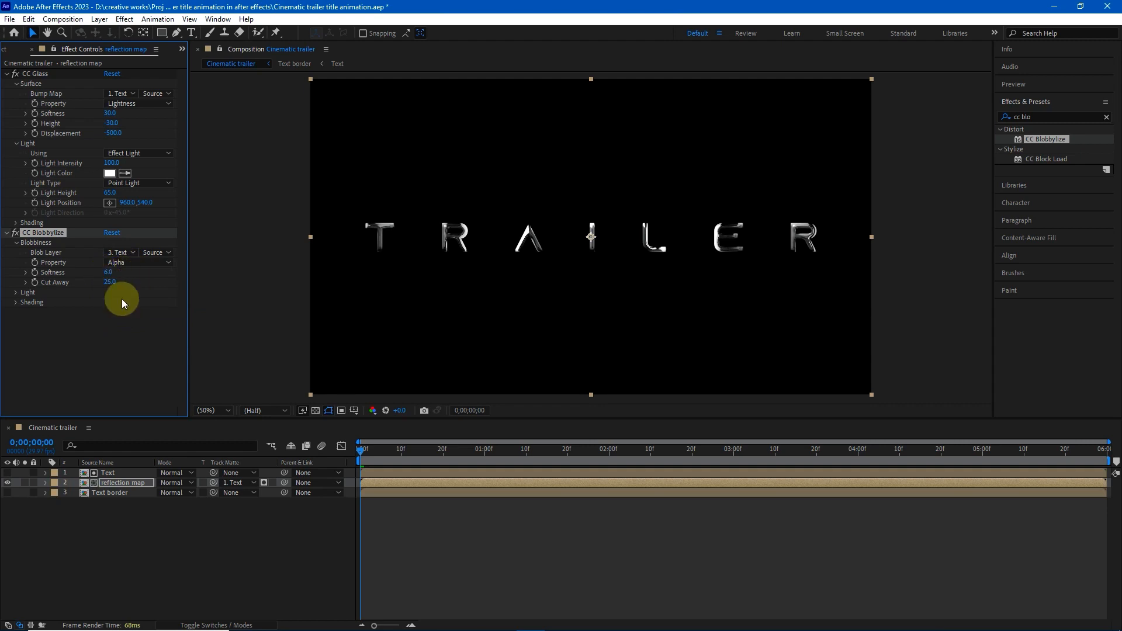
pyautogui.click(114, 281)
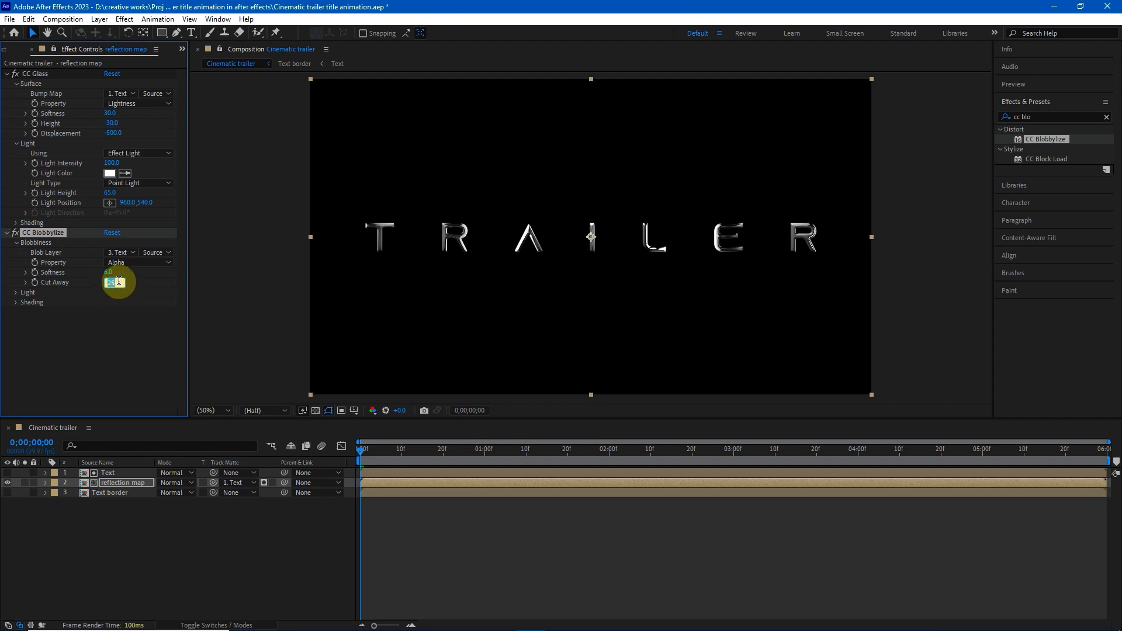
pyautogui.press('Return')
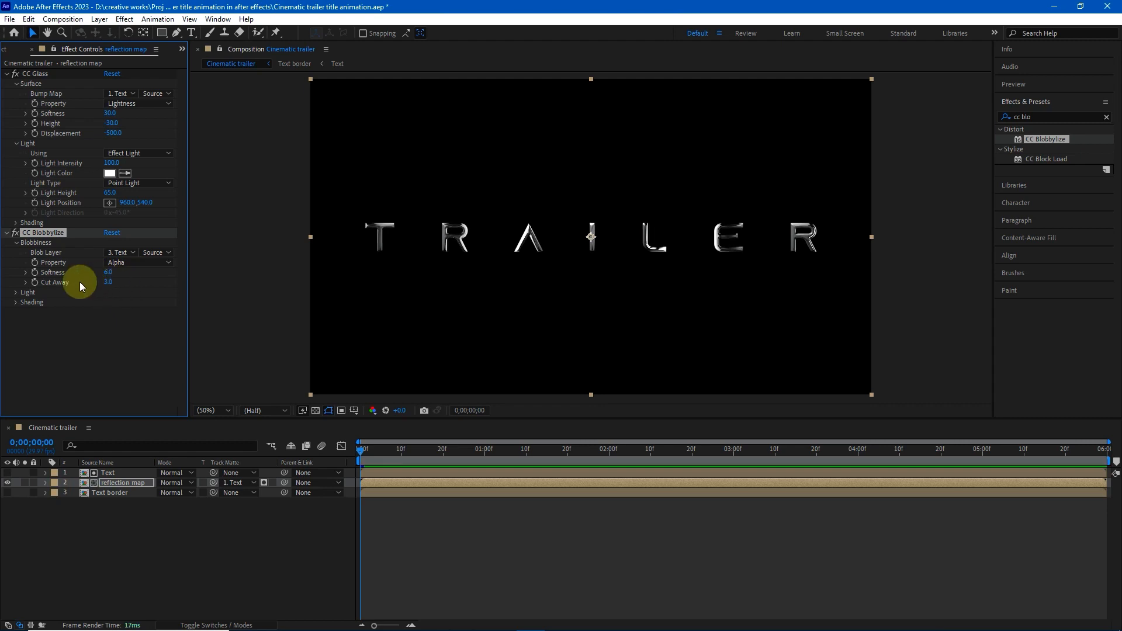
# Change the CC Blobbylize Light Type to Point Light, then scrub the title and return to the first frame.
pyautogui.click(17, 293)
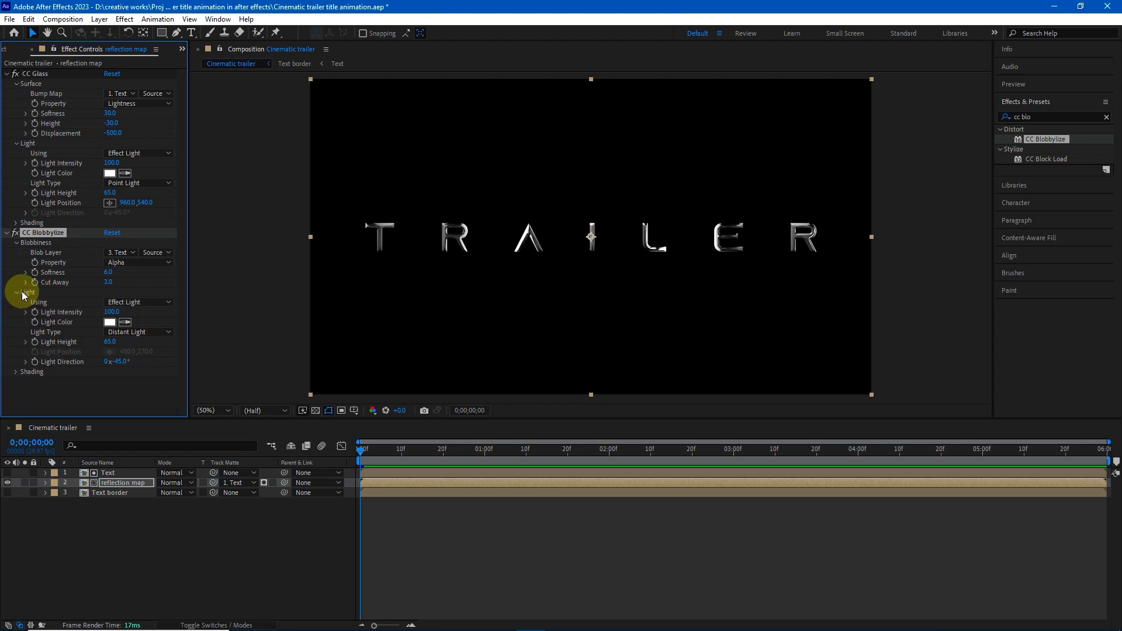
pyautogui.click(153, 329)
pyautogui.click(149, 358)
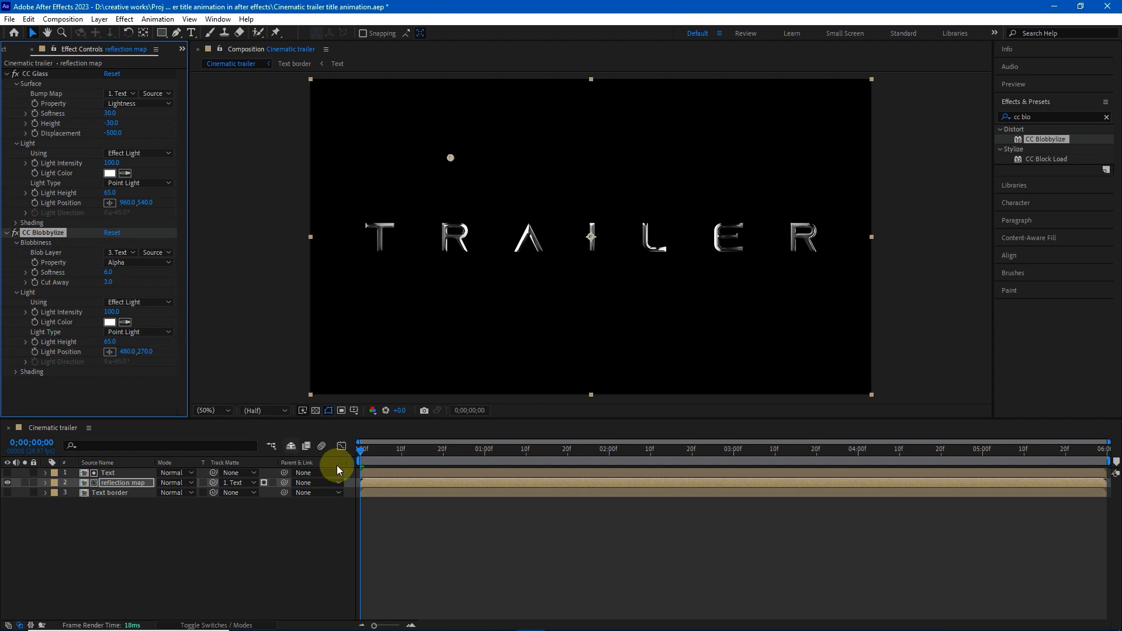
pyautogui.moveTo(363, 451); pyautogui.dragTo(330, 444)
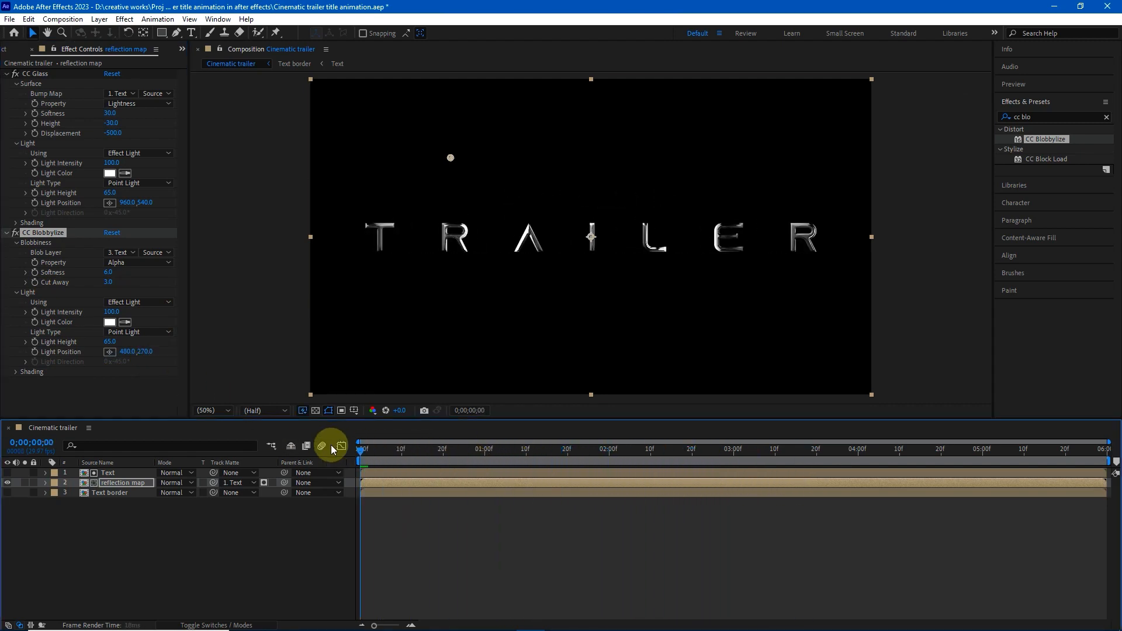
# Find Curves, apply it to the reflection map layer and raise the RGB curve's midpoint to brighten the title.
pyautogui.click(1039, 116)
pyautogui.moveTo(1039, 117); pyautogui.dragTo(980, 129)
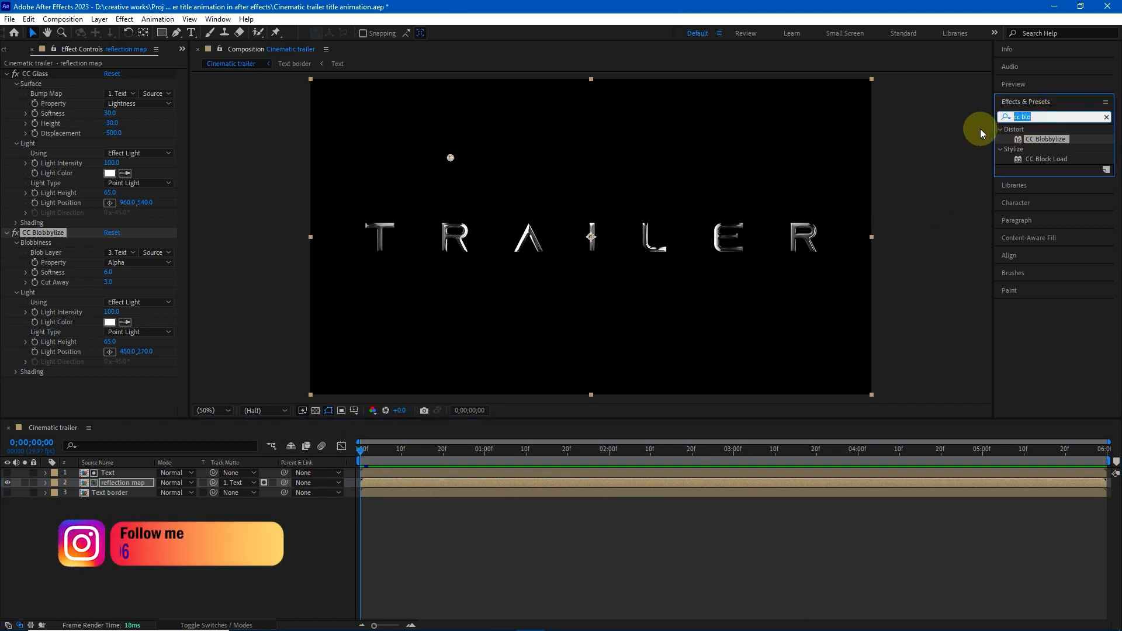
pyautogui.write('cu')
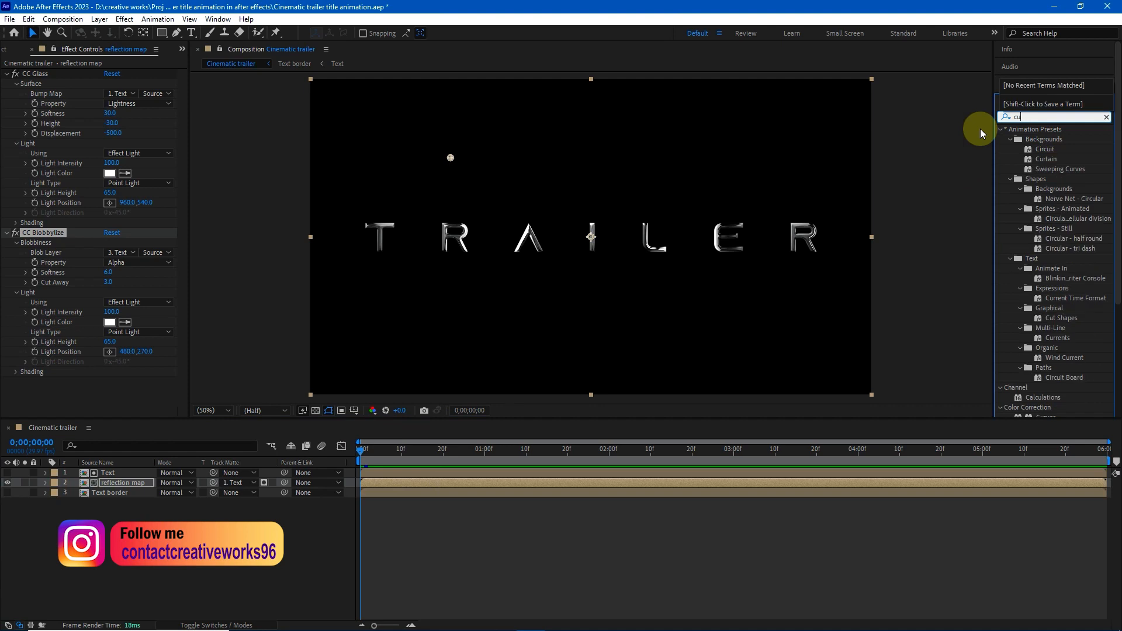
pyautogui.write('r')
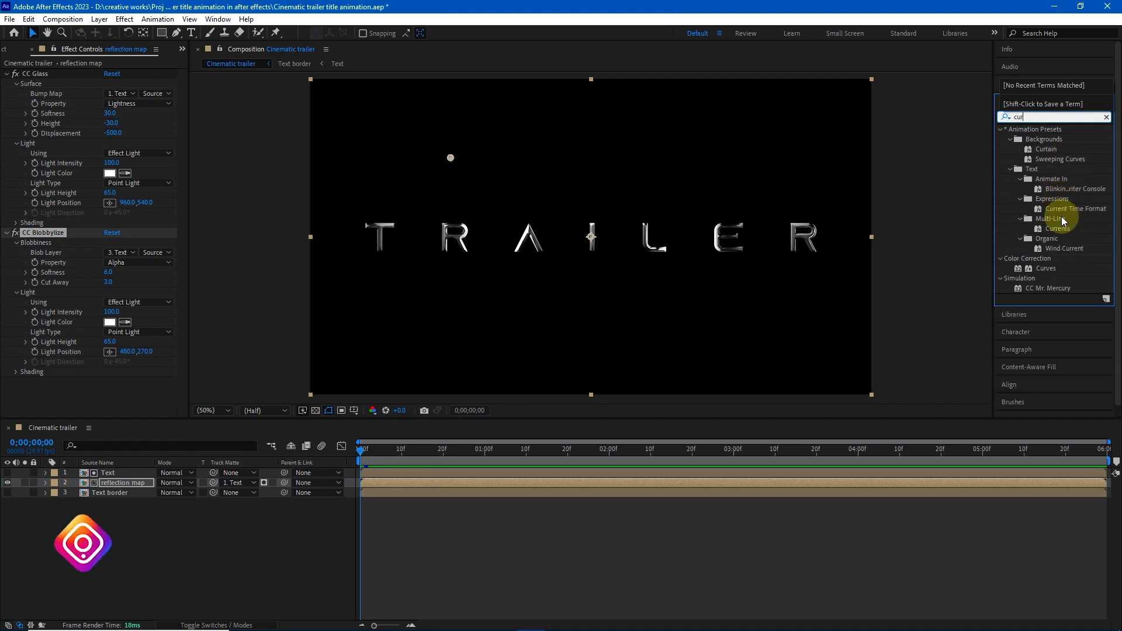
pyautogui.moveTo(1047, 267); pyautogui.dragTo(131, 479)
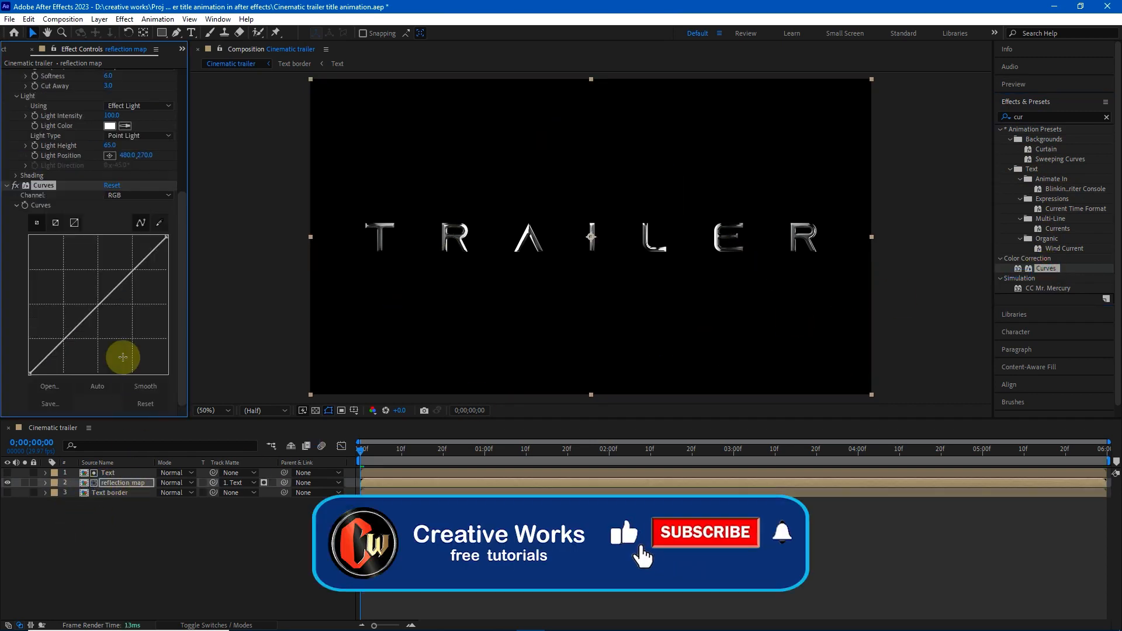
pyautogui.moveTo(115, 288)
pyautogui.mouseDown()
pyautogui.moveTo(76, 266)
pyautogui.moveTo(99, 289)
pyautogui.moveTo(82, 268)
pyautogui.moveTo(97, 275)
pyautogui.mouseUp()
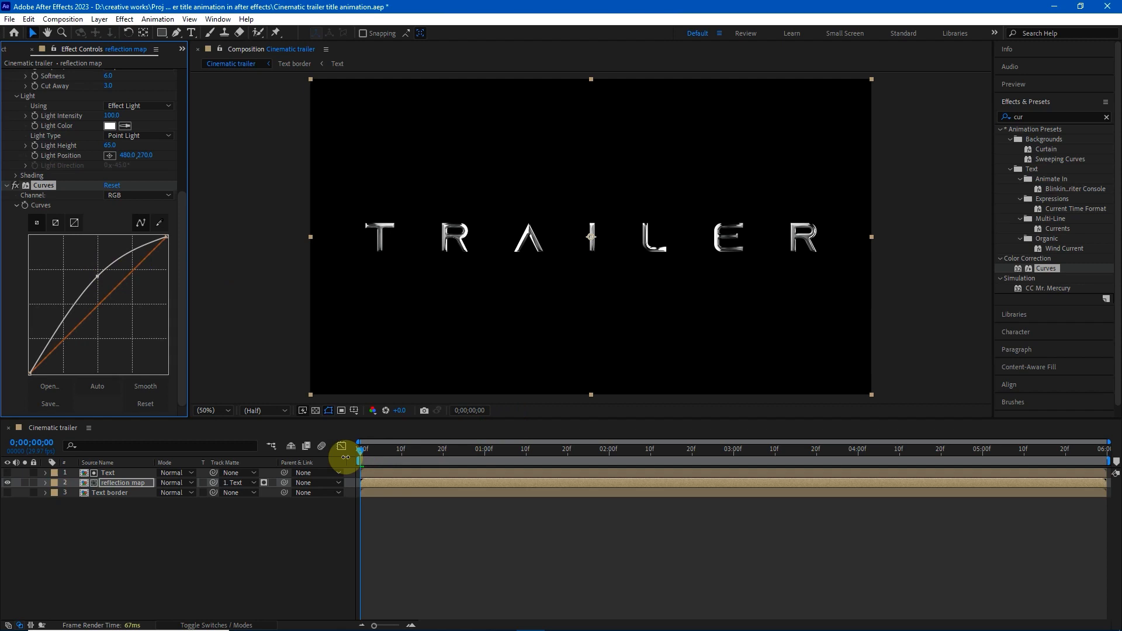
pyautogui.moveTo(360, 451)
pyautogui.mouseDown()
pyautogui.moveTo(445, 447)
pyautogui.moveTo(619, 470)
pyautogui.moveTo(552, 472)
pyautogui.moveTo(542, 467)
pyautogui.moveTo(881, 481)
pyautogui.moveTo(519, 483)
pyautogui.moveTo(646, 460)
pyautogui.moveTo(440, 447)
pyautogui.moveTo(356, 457)
pyautogui.mouseUp()
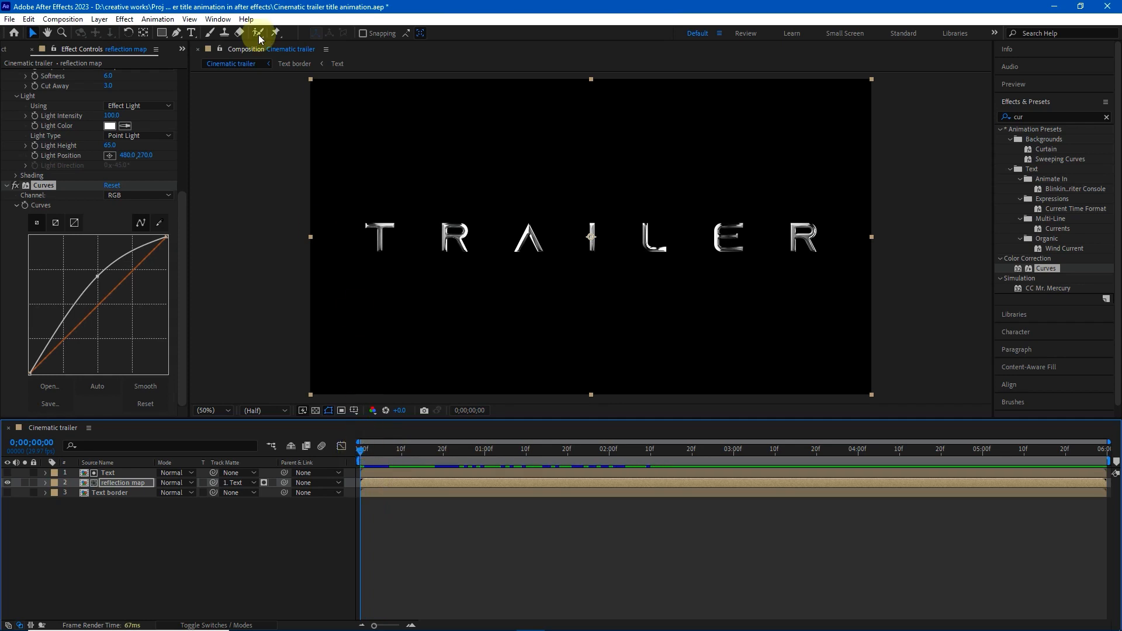
# Create a new composition named main at 1920x1080, 29.97 fps, with a duration of 0;00;06;00.
pyautogui.click(62, 19)
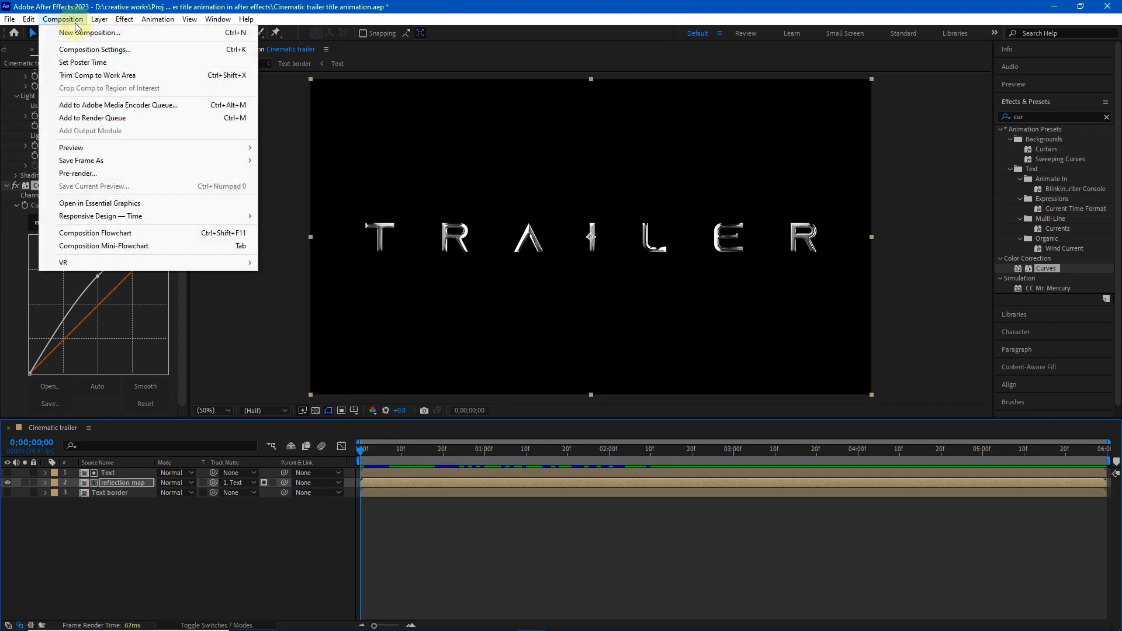
pyautogui.click(76, 30)
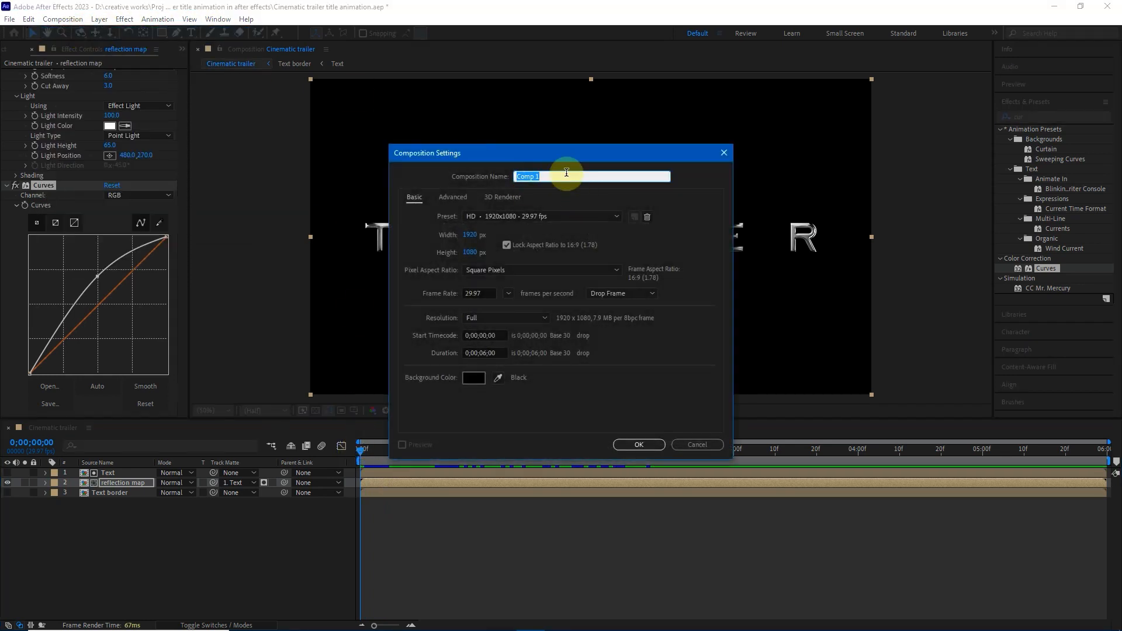
pyautogui.write('main')
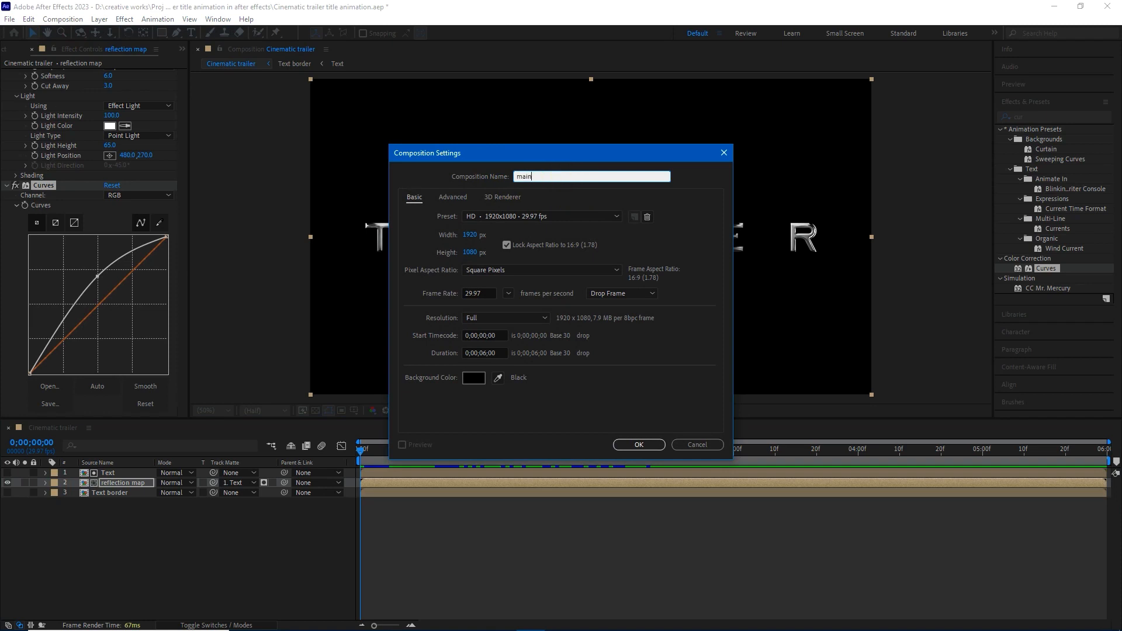
pyautogui.click(626, 444)
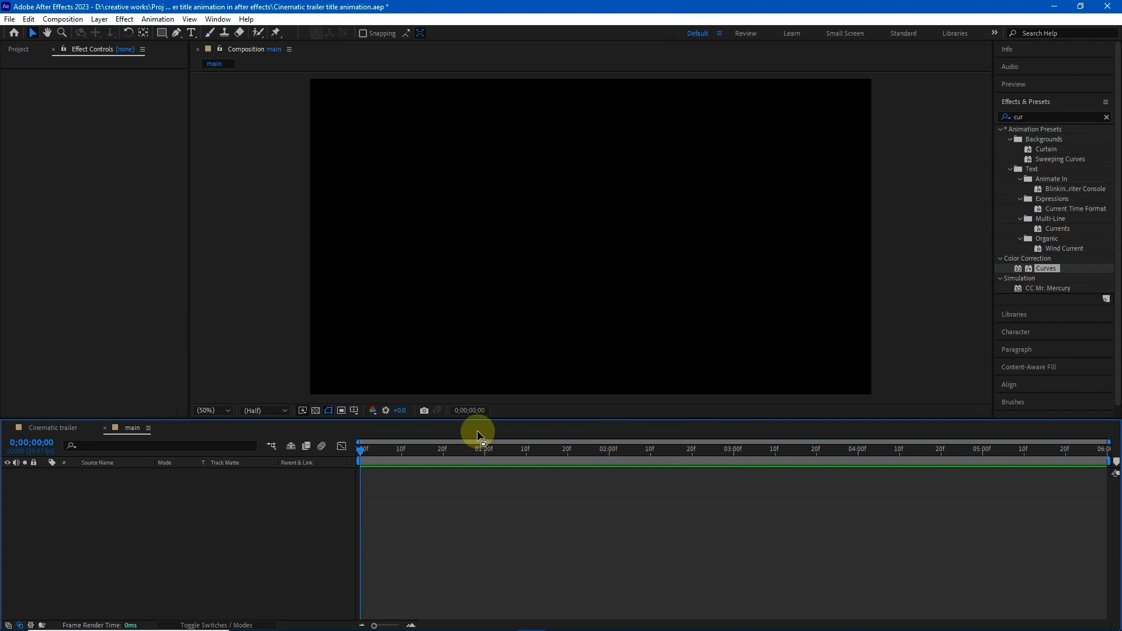
# Add the Cinematic trailer composition to main, place plexus.mp4 beneath it and scrub to check the background.
pyautogui.click(19, 51)
pyautogui.moveTo(37, 159); pyautogui.dragTo(89, 484)
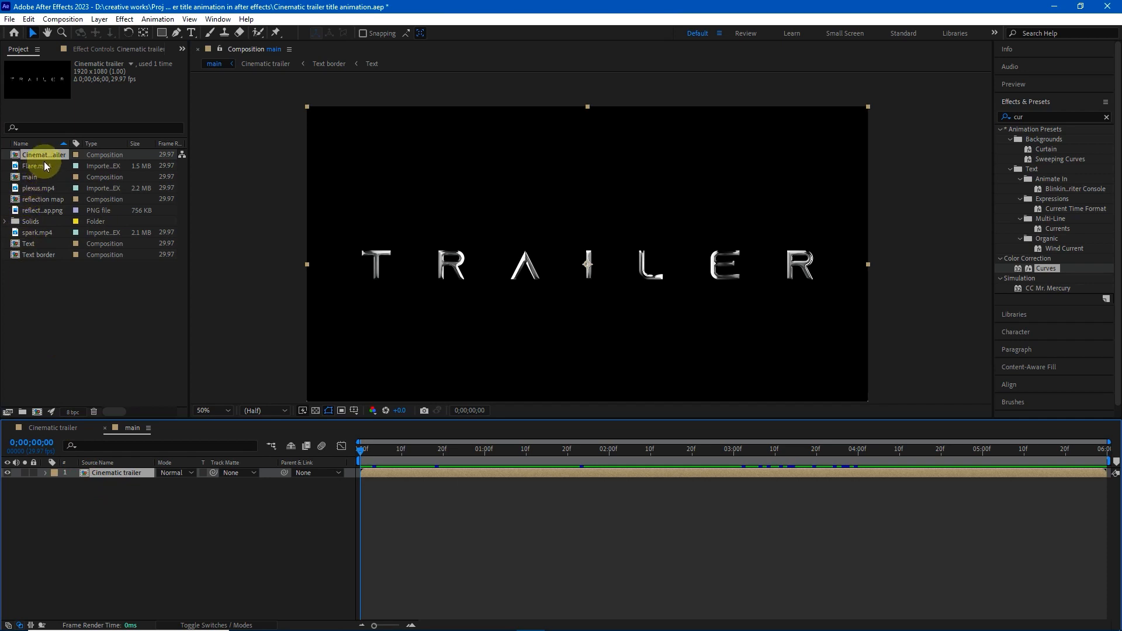
pyautogui.click(34, 188)
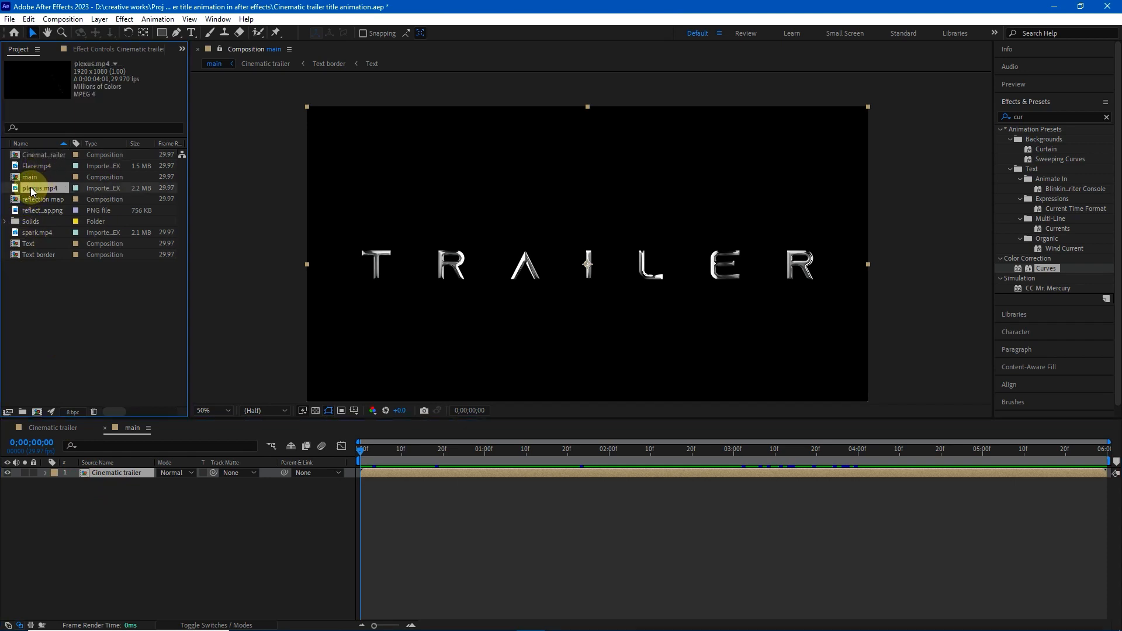
pyautogui.moveTo(29, 189); pyautogui.dragTo(90, 499)
pyautogui.moveTo(363, 451); pyautogui.dragTo(642, 458)
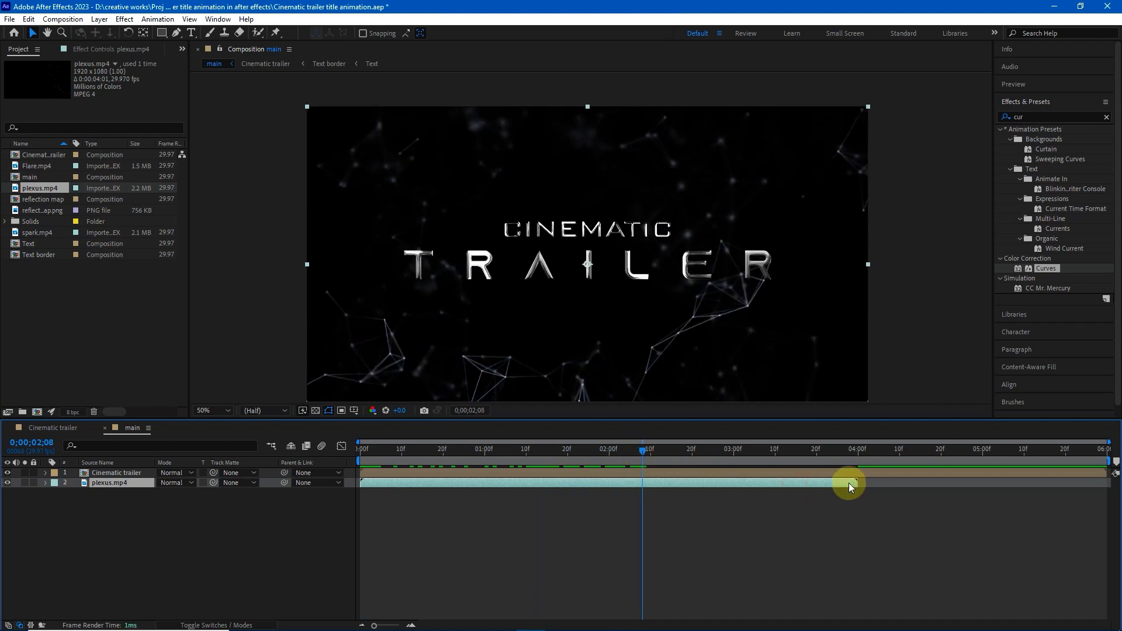
# Enable time remapping on plexus.mp4, stretch its last keyframe and layer end to the six-second mark, and preview it.
pyautogui.rightClick(125, 483)
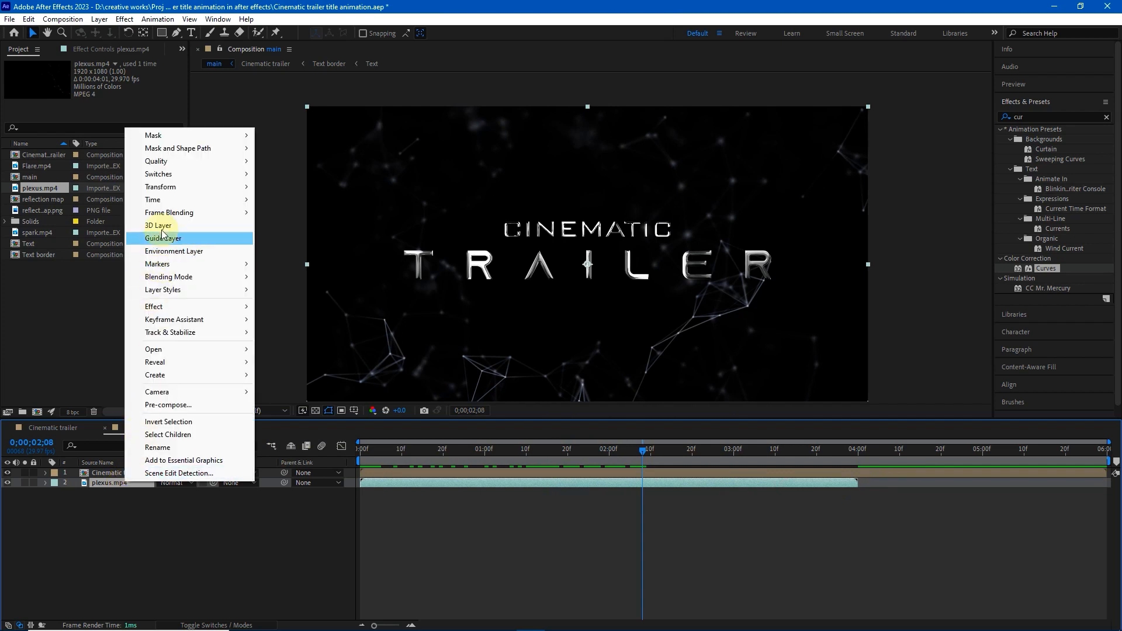
pyautogui.moveTo(220, 199)
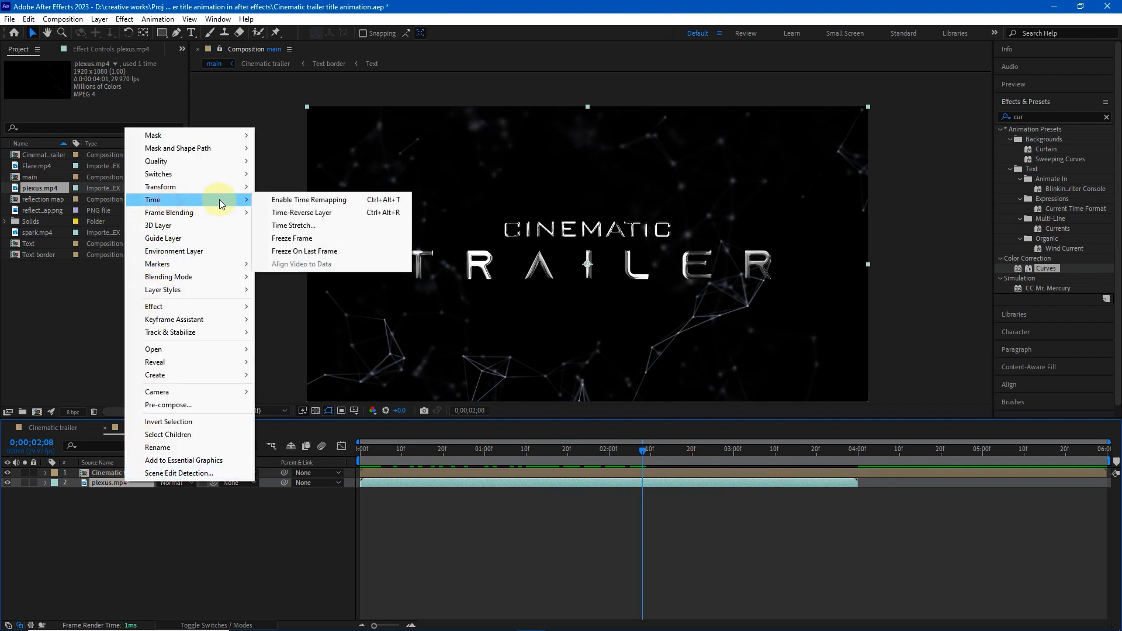
pyautogui.click(303, 204)
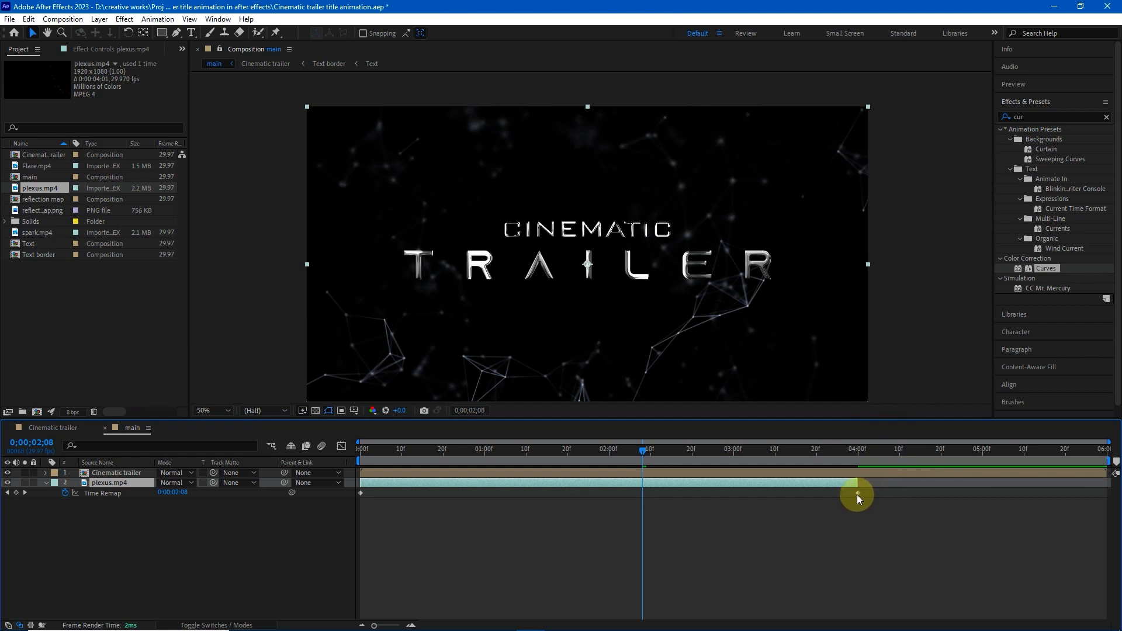
pyautogui.moveTo(856, 495); pyautogui.dragTo(1108, 496)
pyautogui.moveTo(857, 482); pyautogui.dragTo(1109, 473)
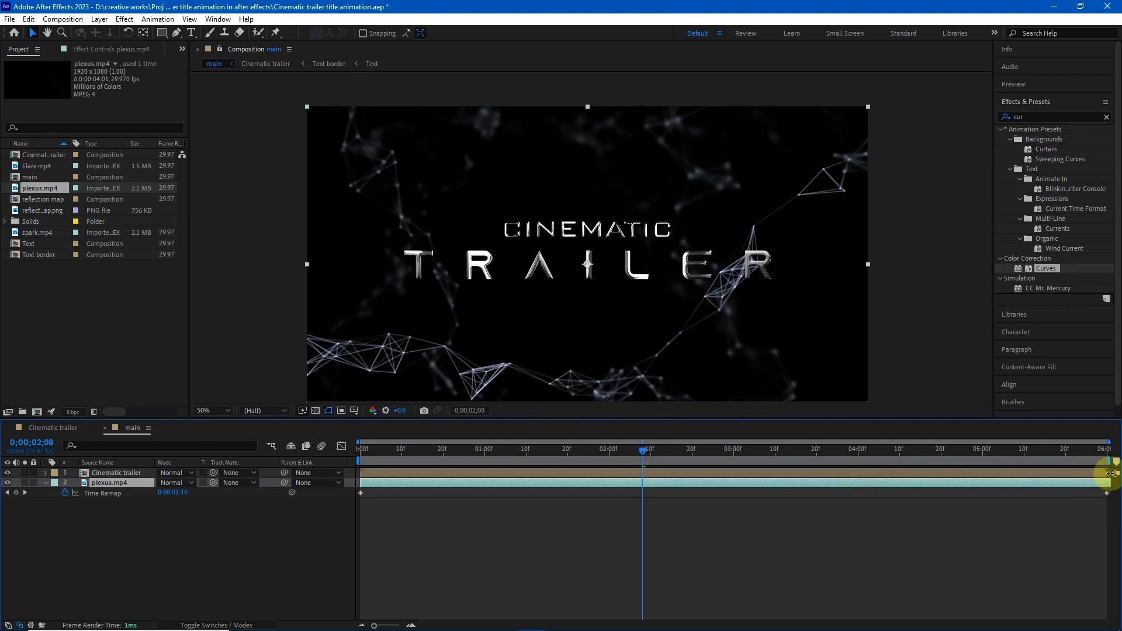
pyautogui.moveTo(388, 451); pyautogui.dragTo(353, 459)
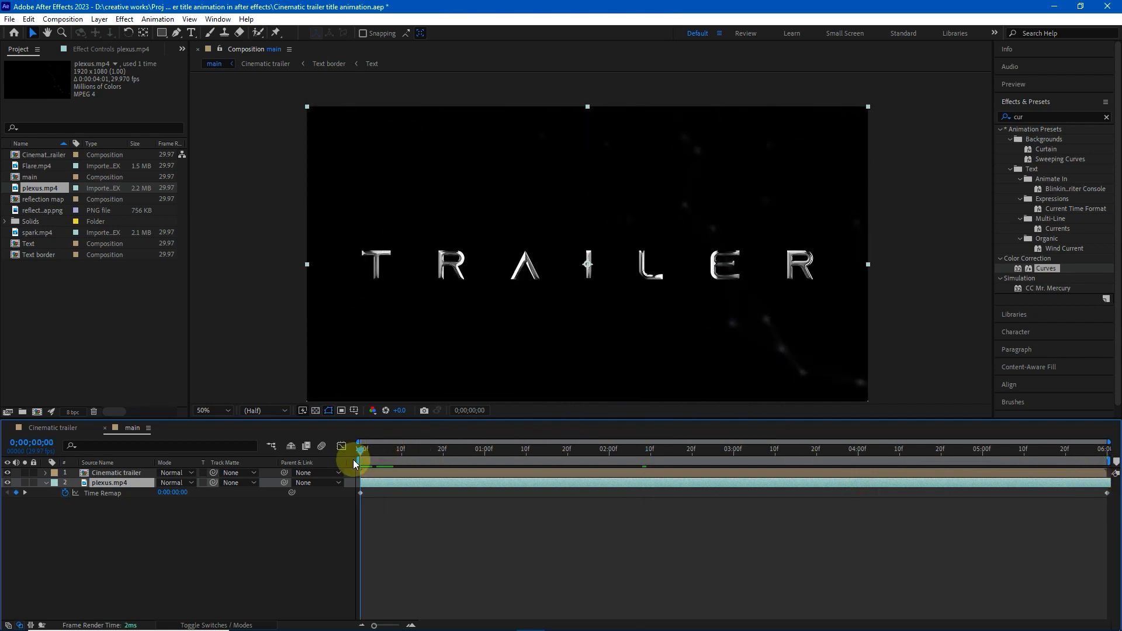
pyautogui.press('space')
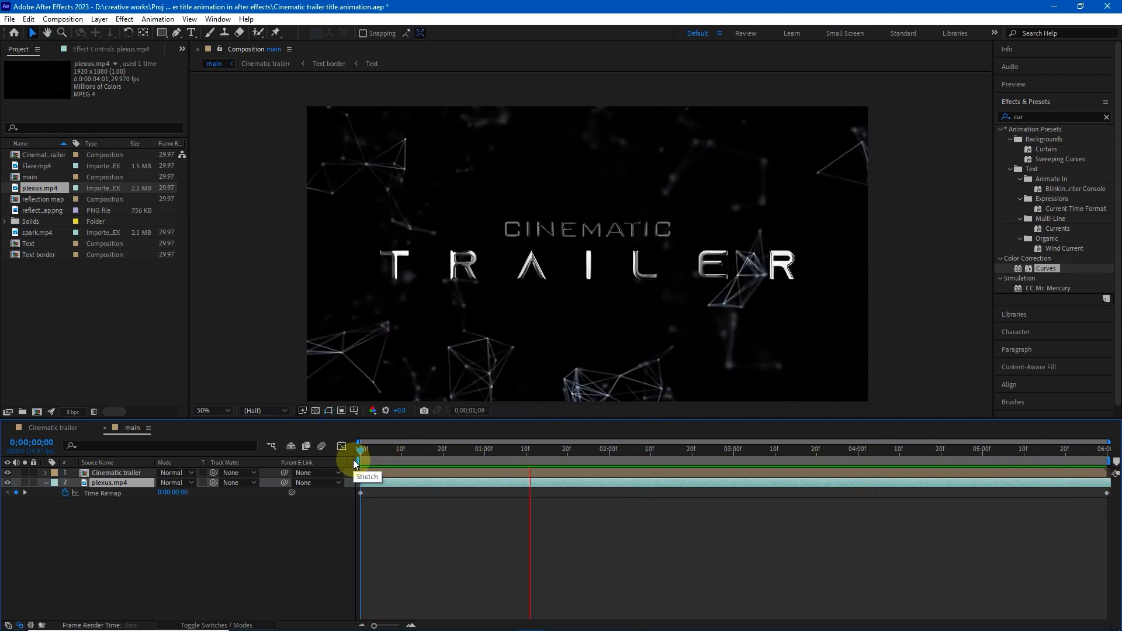
pyautogui.press('space')
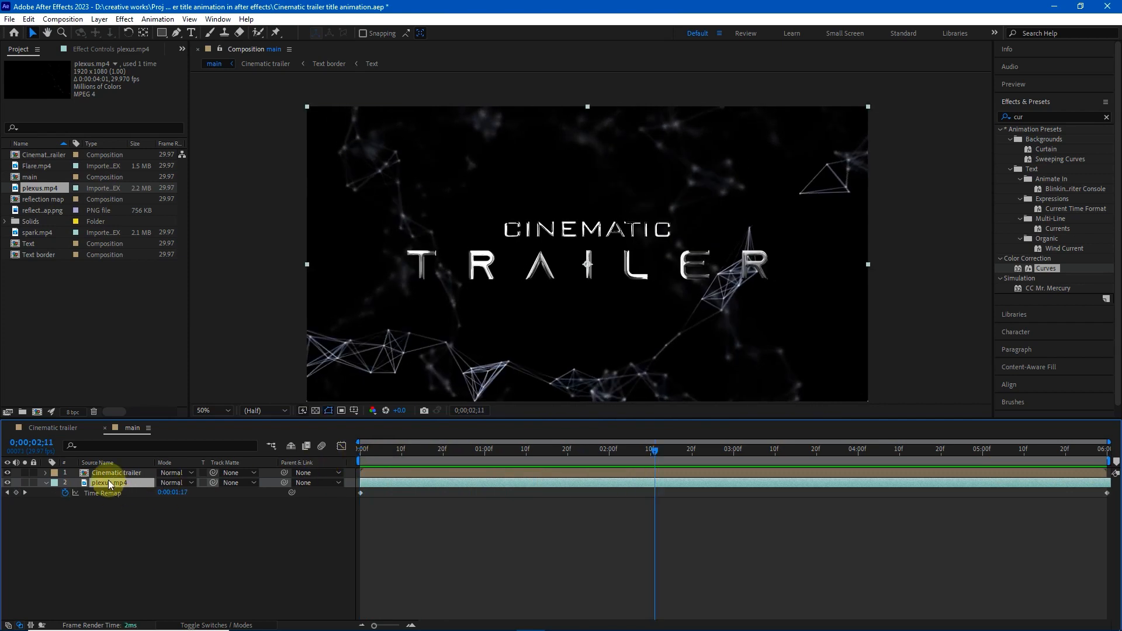
# Set the plexus.mp4 layer's Opacity to 30% and preview the title over the dimmed background.
pyautogui.press('t')
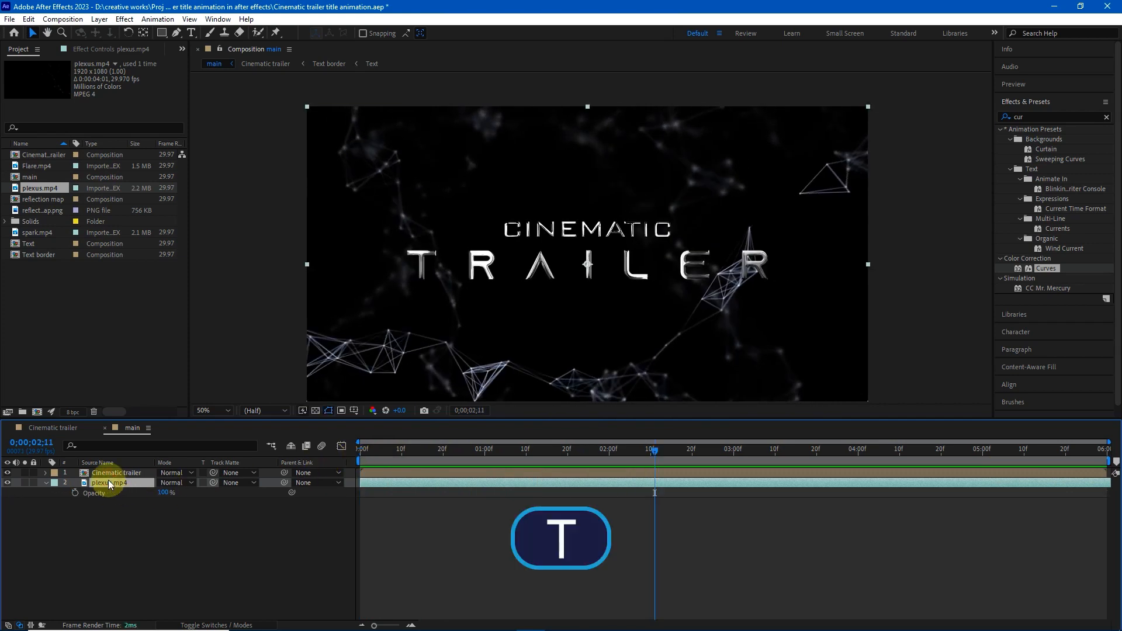
pyautogui.click(166, 494)
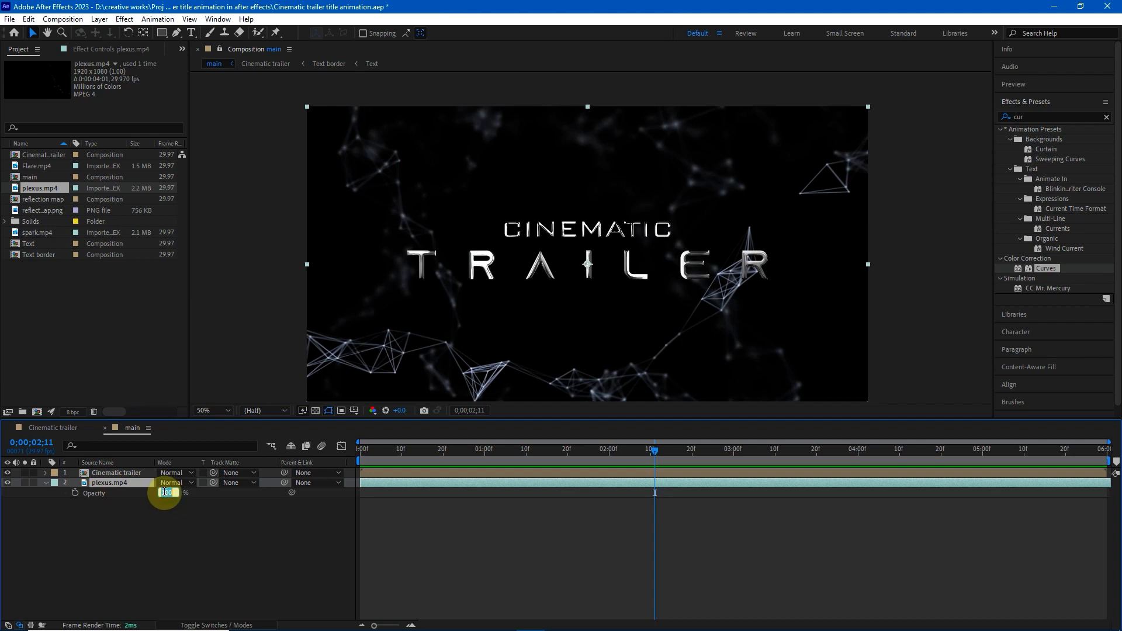
pyautogui.write('30')
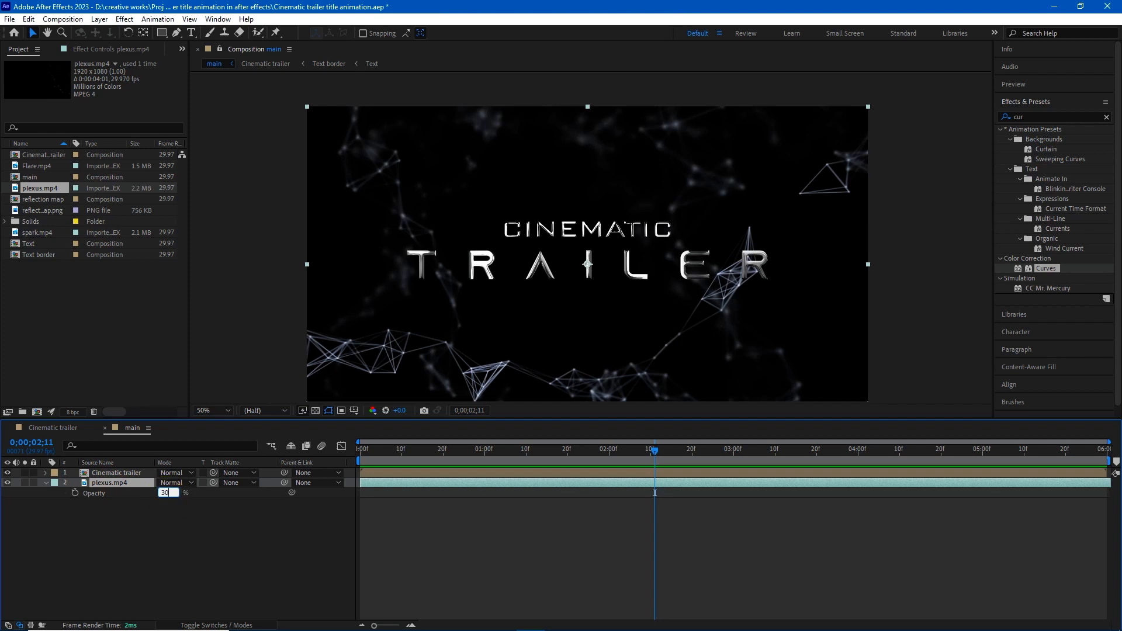
pyautogui.press('Return')
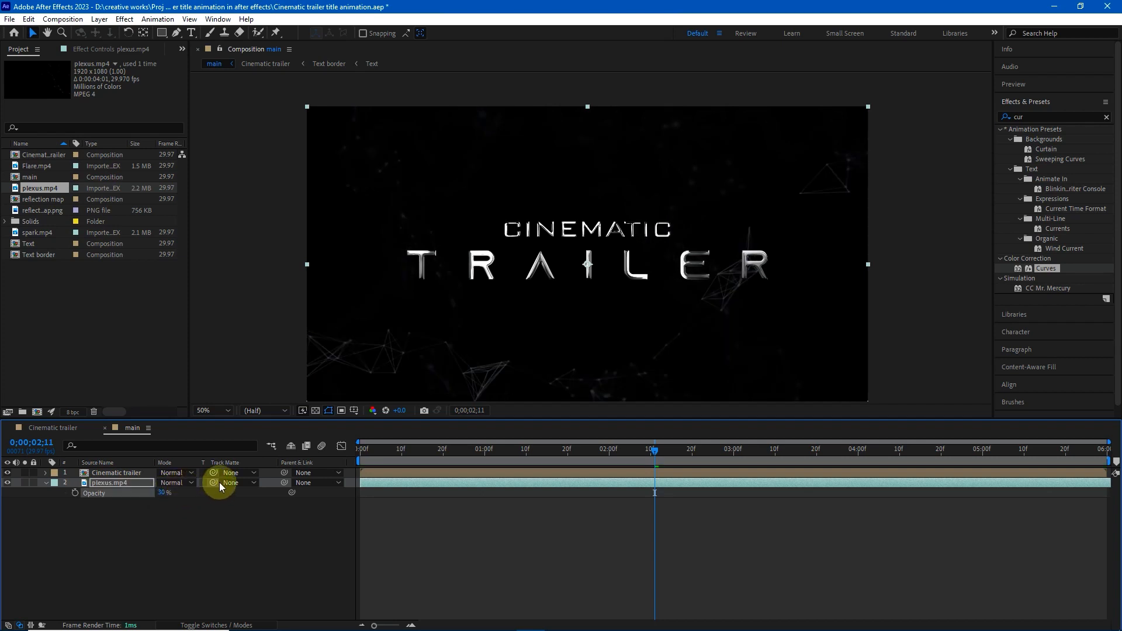
pyautogui.press('space')
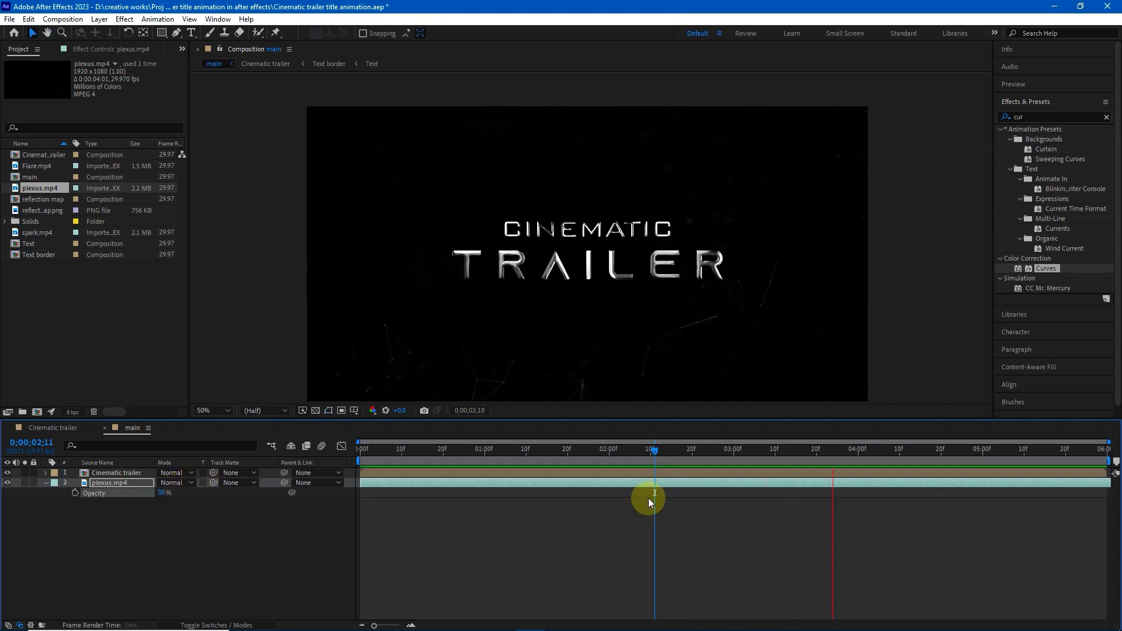
pyautogui.press('space')
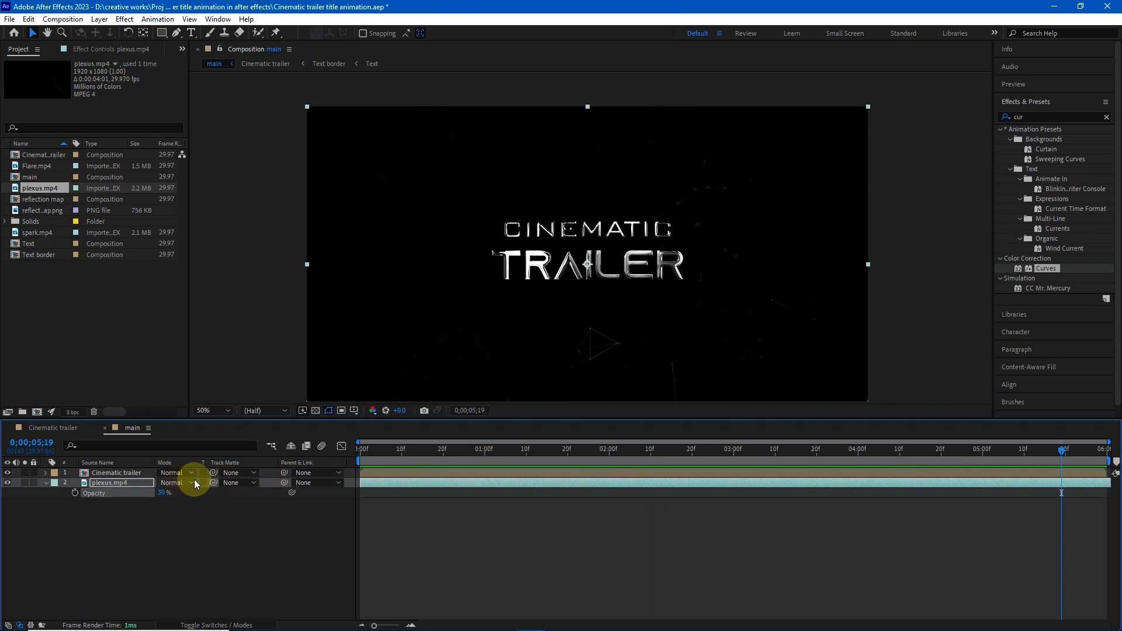
pyautogui.moveTo(383, 461); pyautogui.dragTo(830, 449)
pyautogui.press('space')
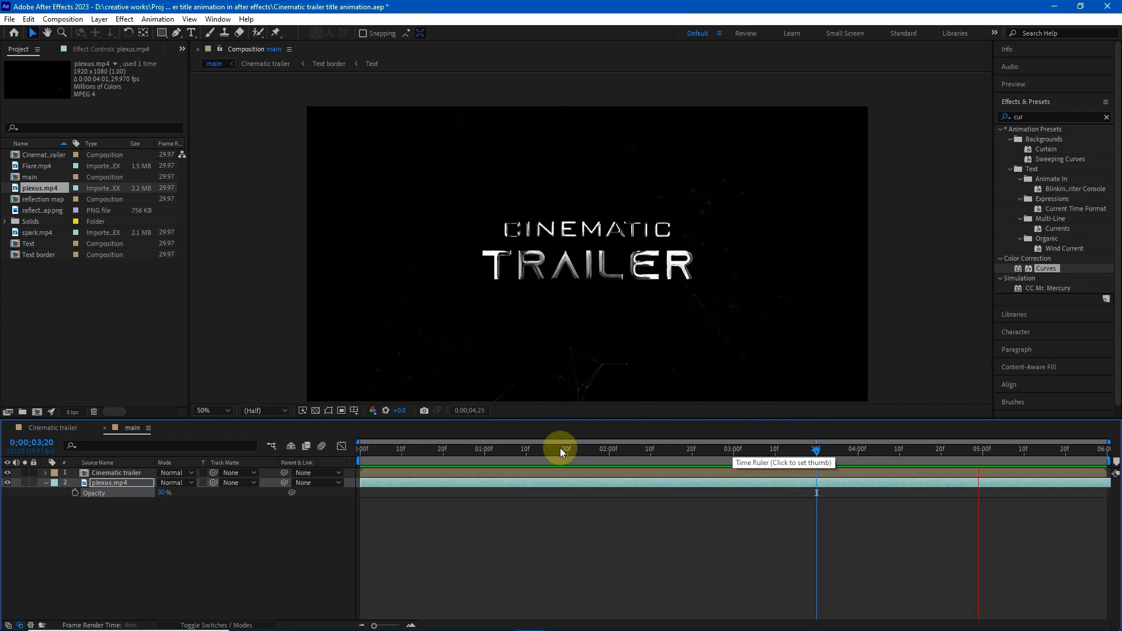
pyautogui.moveTo(504, 451); pyautogui.dragTo(799, 462)
pyautogui.moveTo(1059, 460); pyautogui.dragTo(816, 467)
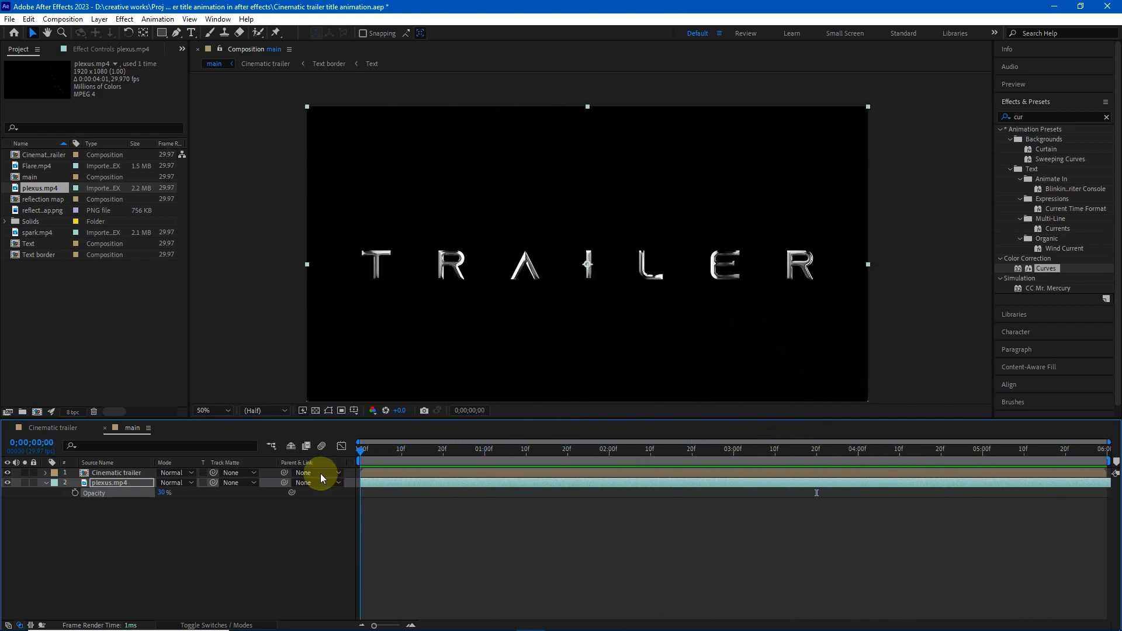
pyautogui.moveTo(362, 467); pyautogui.dragTo(409, 470)
# Add spark.mp4 between the Cinematic trailer and plexus.mp4 layers and scrub through the spark burst.
pyautogui.moveTo(42, 232); pyautogui.dragTo(90, 383)
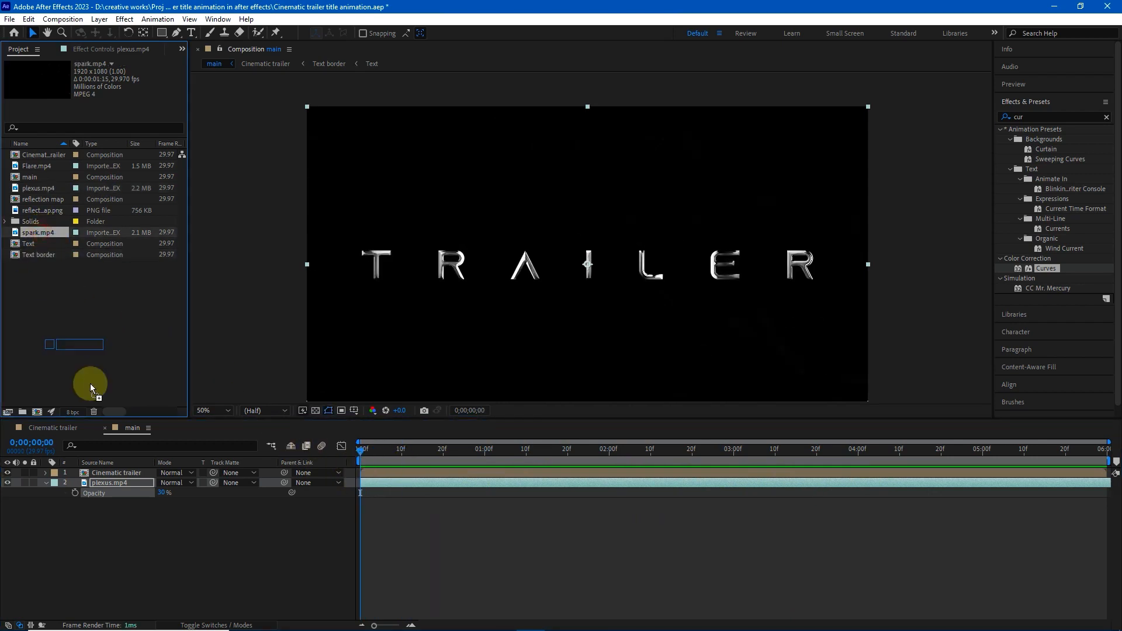
pyautogui.moveTo(110, 447); pyautogui.dragTo(118, 476)
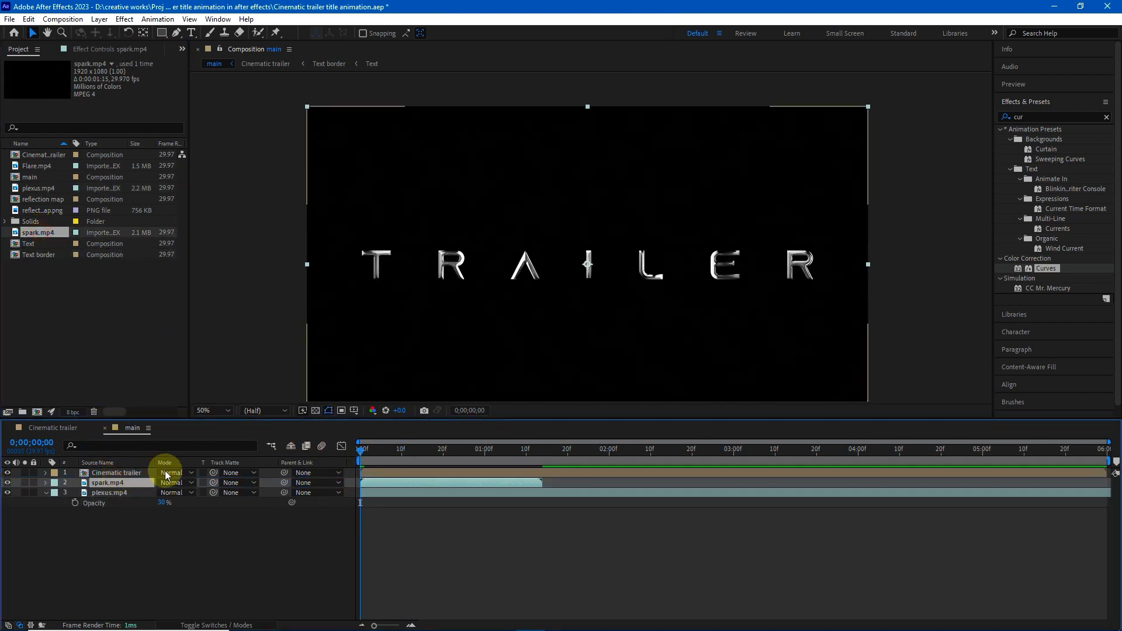
pyautogui.moveTo(362, 450); pyautogui.dragTo(497, 451)
# Return to the first frame, show the layer switches and make the Cinematic trailer layer 3D.
pyautogui.press('F4')
pyautogui.moveTo(408, 459); pyautogui.dragTo(314, 461)
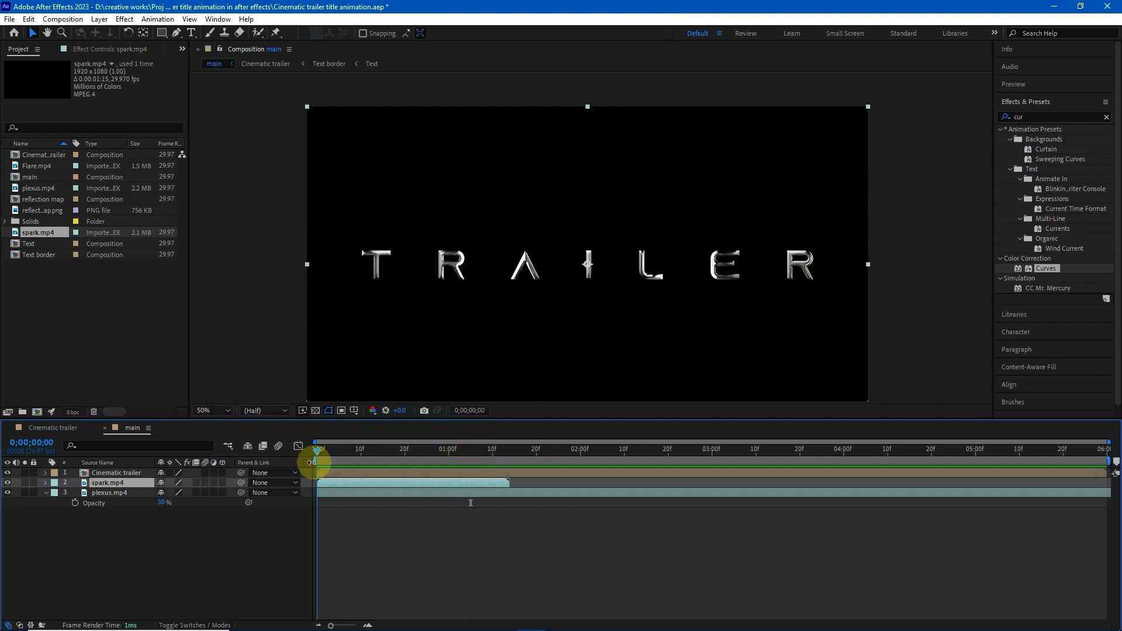
pyautogui.click(113, 473)
pyautogui.click(223, 473)
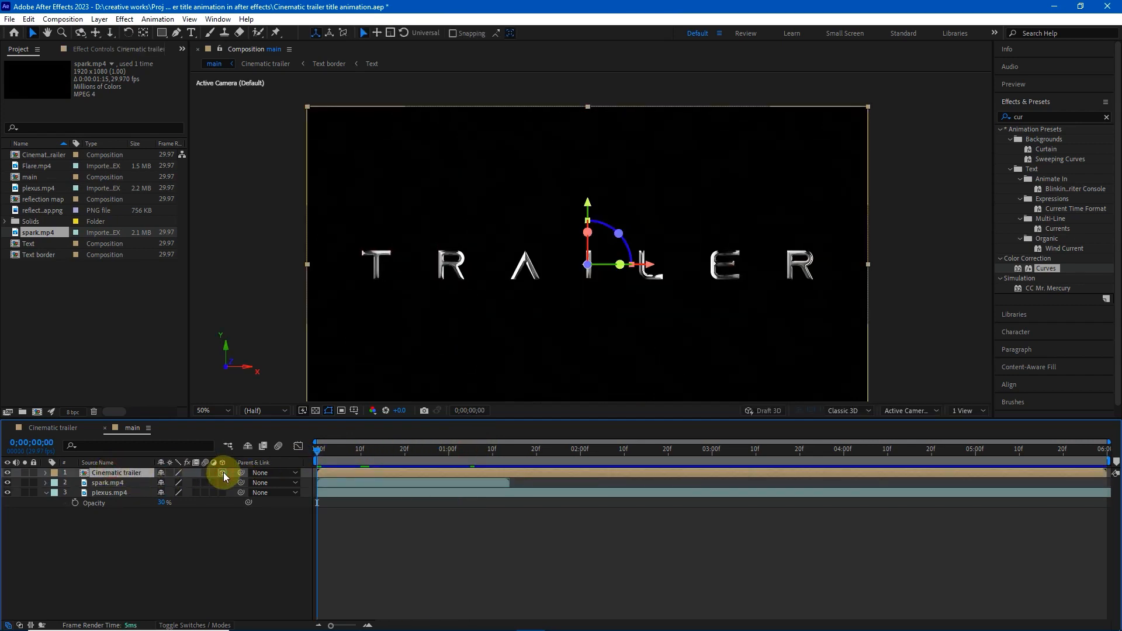
# Set a Position keyframe for the Cinematic trailer layer at 0;00;00;10, then go back to the first frame.
pyautogui.press('p')
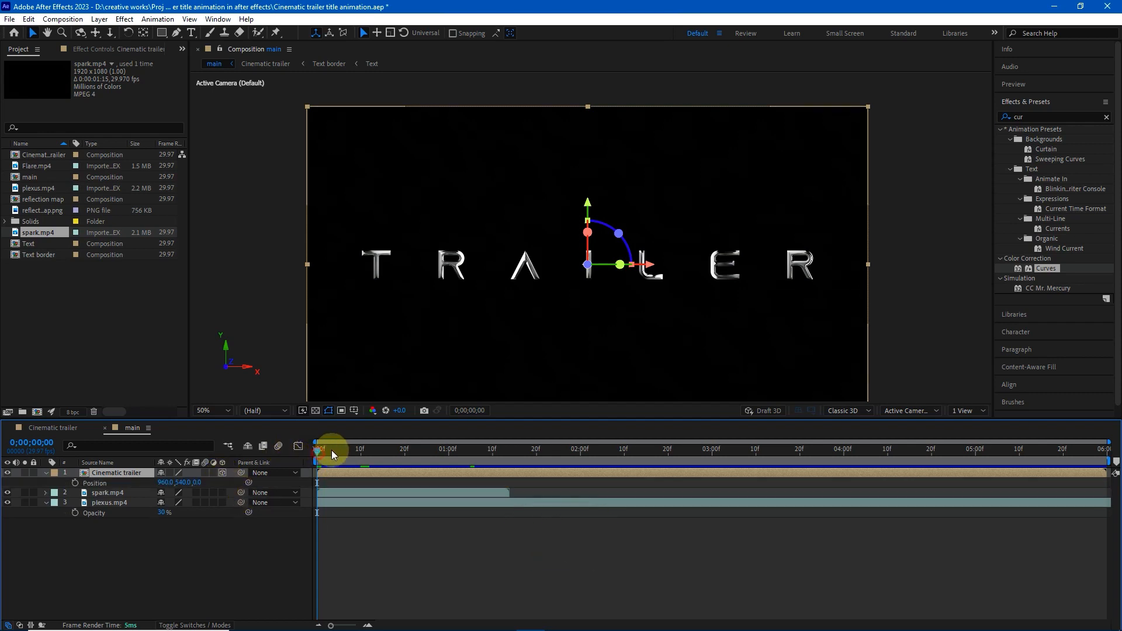
pyautogui.moveTo(328, 450); pyautogui.dragTo(363, 450)
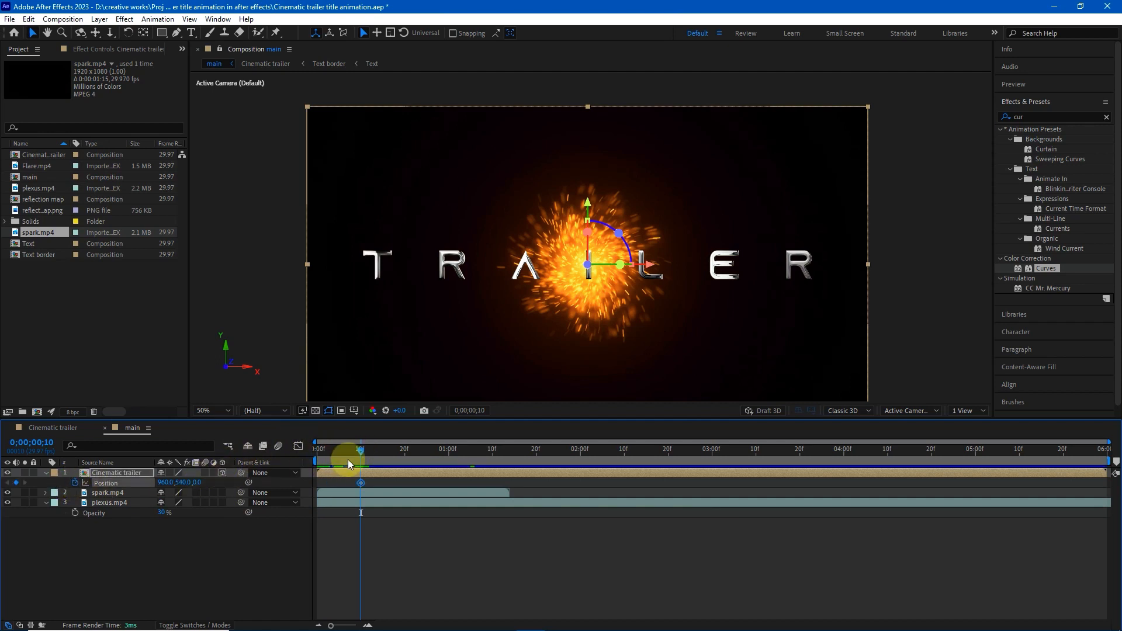
pyautogui.moveTo(363, 450); pyautogui.dragTo(312, 455)
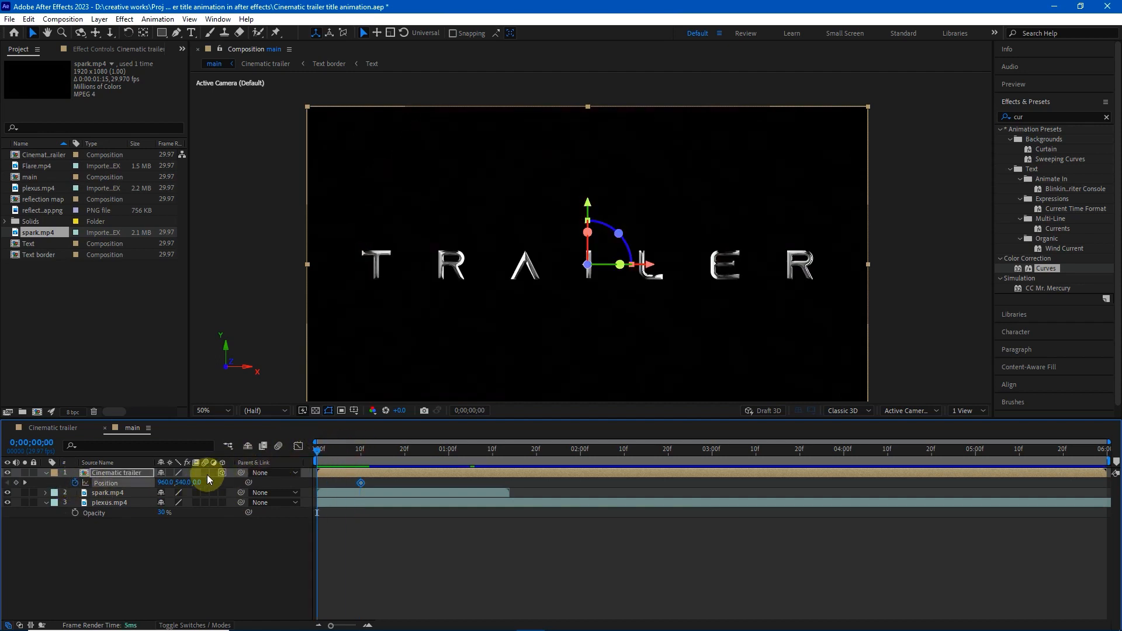
# Set the Cinematic trailer layer's Z position to -2730 at the first frame, keeping X 960 and Y 540.
pyautogui.moveTo(197, 483)
pyautogui.mouseDown()
pyautogui.moveTo(17, 489)
pyautogui.moveTo(211, 482)
pyautogui.mouseUp()
pyautogui.hotkey('ctrl', 'a')
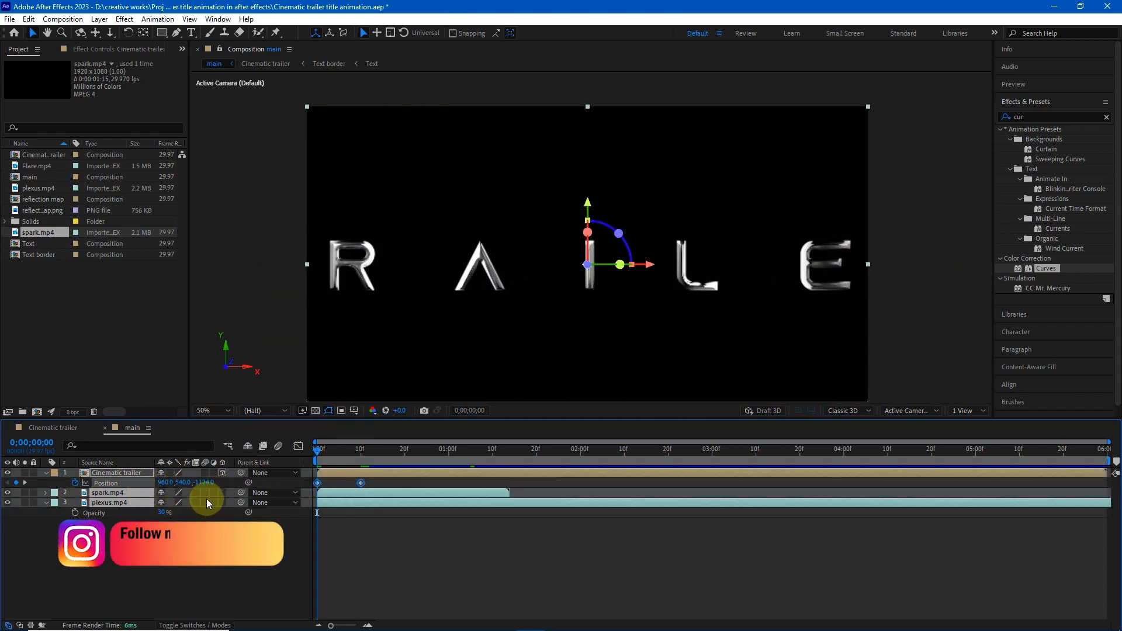
pyautogui.click(205, 484)
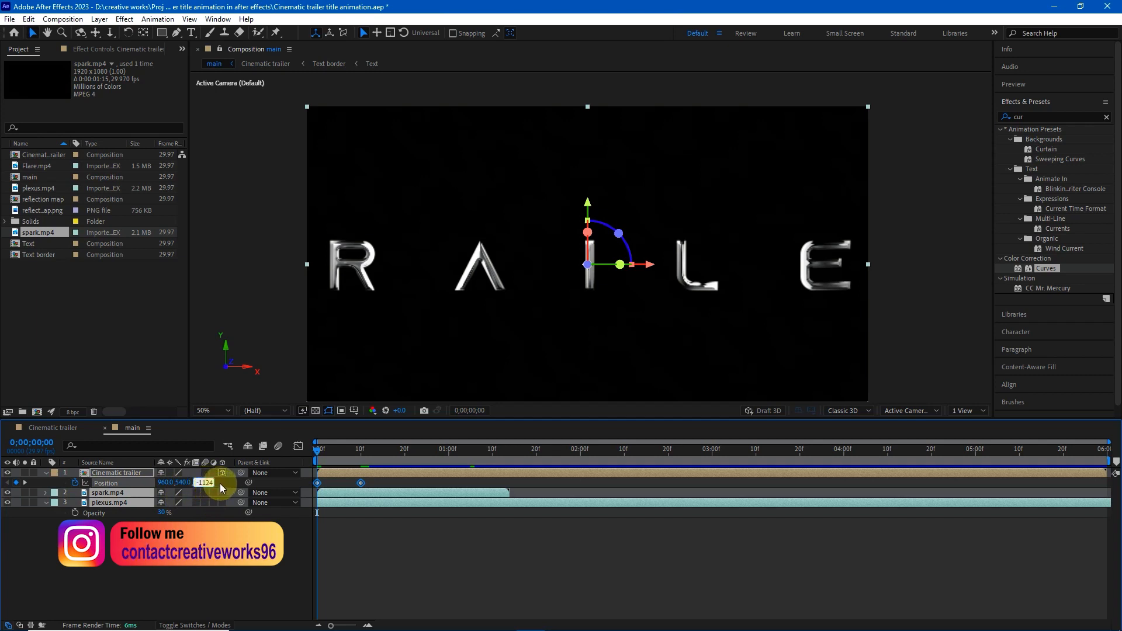
pyautogui.click(208, 511)
pyautogui.moveTo(206, 484); pyautogui.dragTo(5, 484)
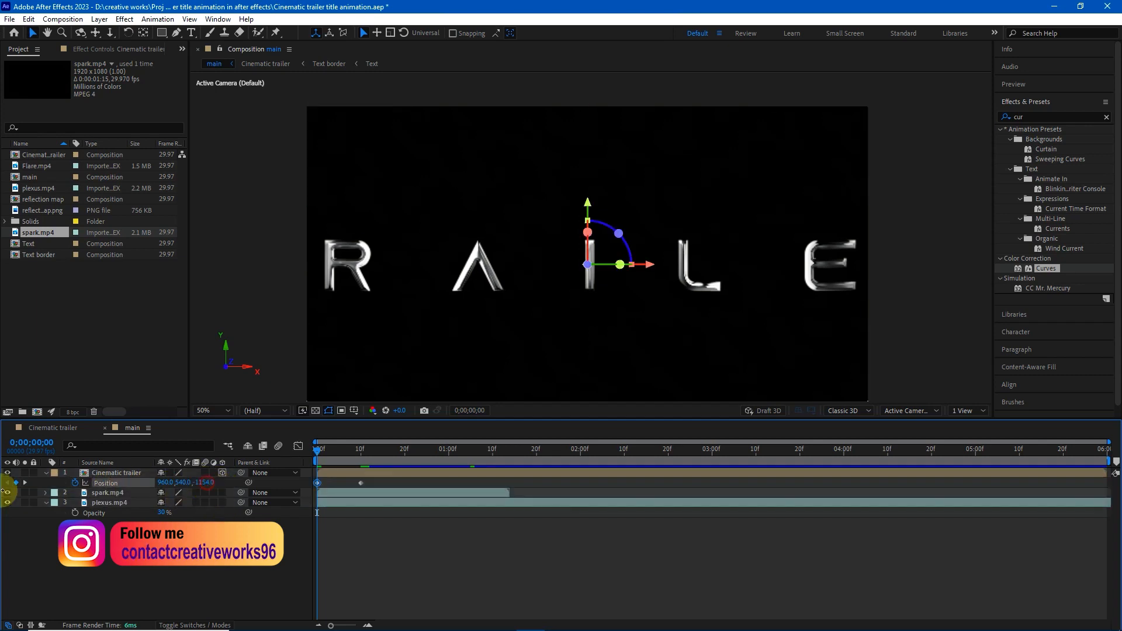
pyautogui.moveTo(204, 484); pyautogui.dragTo(91, 484)
pyautogui.moveTo(206, 483); pyautogui.dragTo(3, 485)
pyautogui.moveTo(203, 482); pyautogui.dragTo(3, 497)
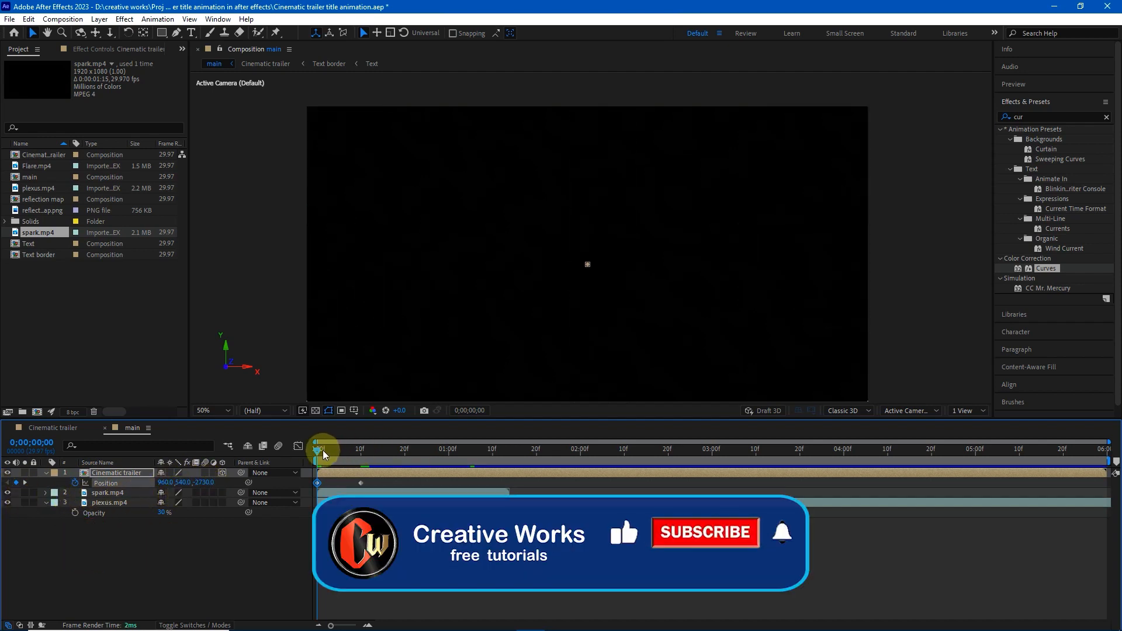
# Play the title's fly-in from the first frame and replay it to check the motion.
pyautogui.moveTo(318, 451); pyautogui.dragTo(292, 470)
pyautogui.press('space')
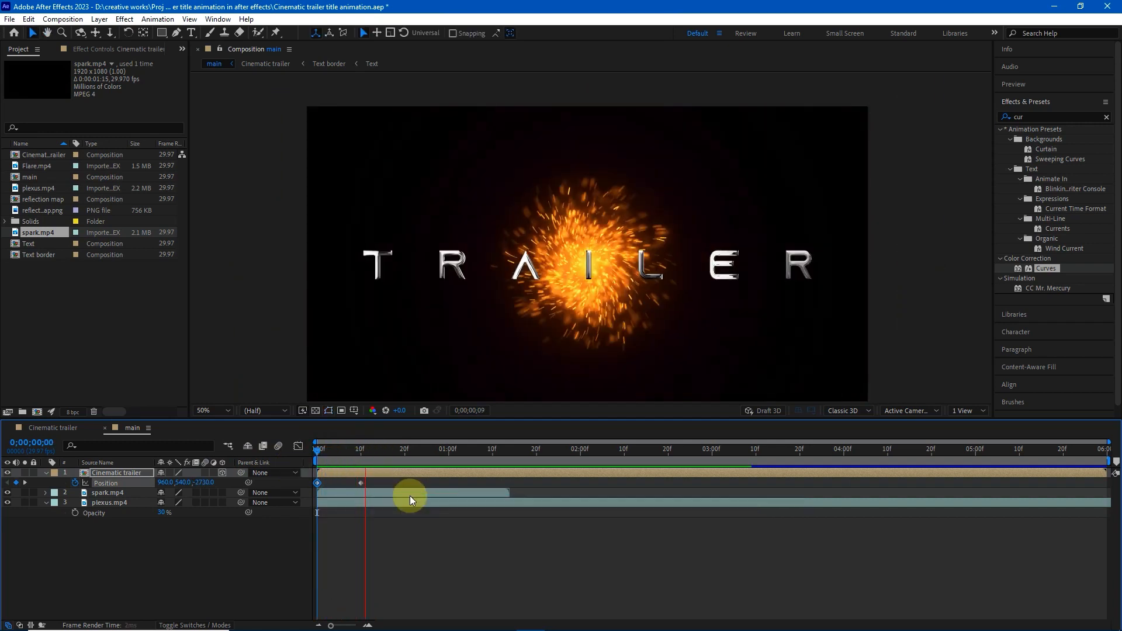
pyautogui.click(372, 471)
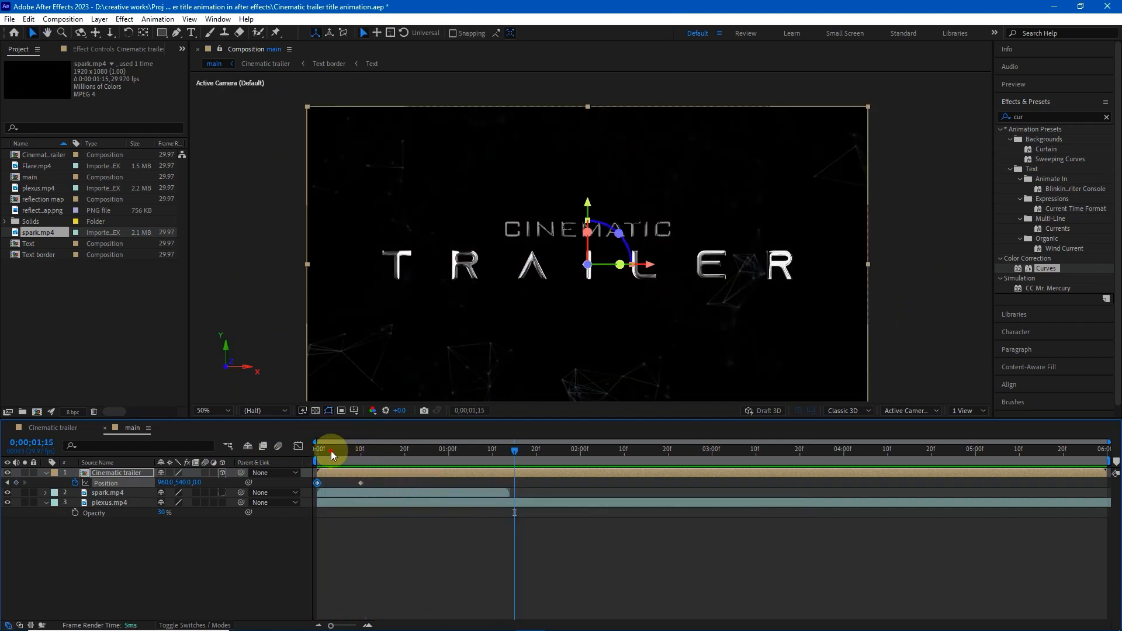
pyautogui.moveTo(330, 450); pyautogui.dragTo(315, 451)
pyautogui.press('space')
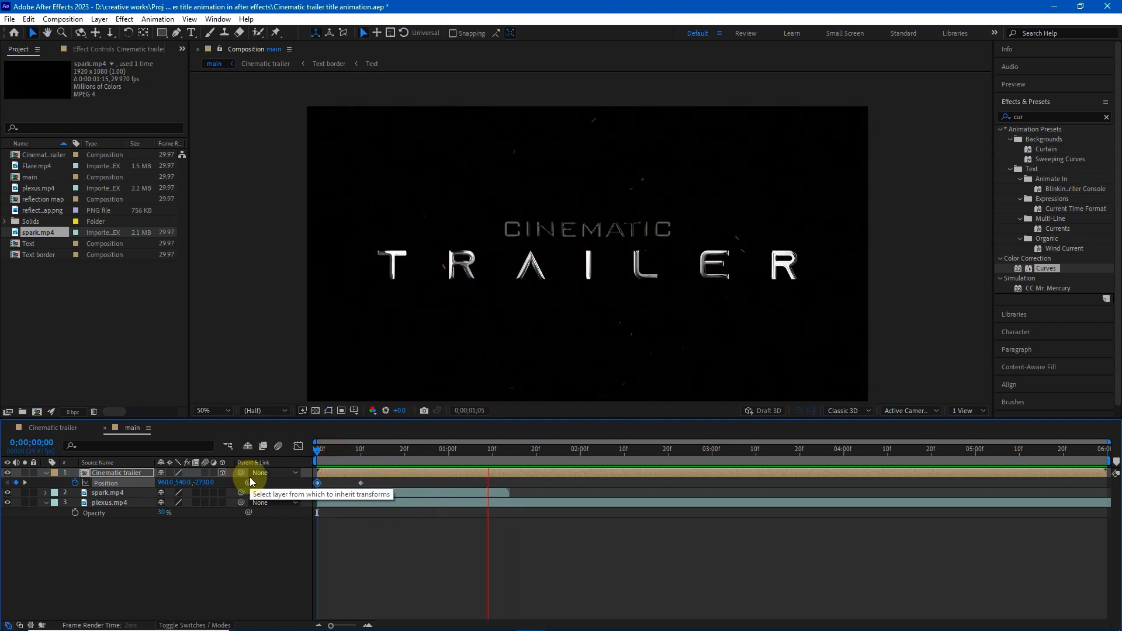
# Apply Easy Ease to the Cinematic trailer layer's two Position keyframes.
pyautogui.moveTo(307, 452); pyautogui.dragTo(314, 479)
pyautogui.rightClick(319, 482)
pyautogui.moveTo(374, 473)
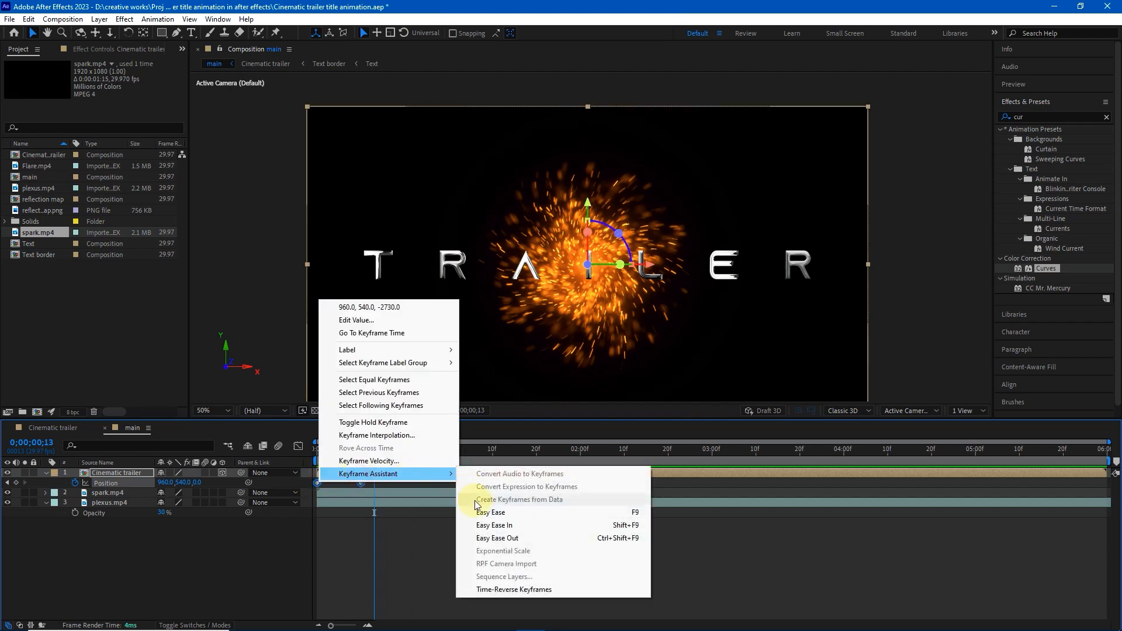
pyautogui.click(478, 512)
# Reshape the Position speed graph in the Graph Editor into a sharp peak near the first keyframe with a long slow-down to the second.
pyautogui.click(299, 447)
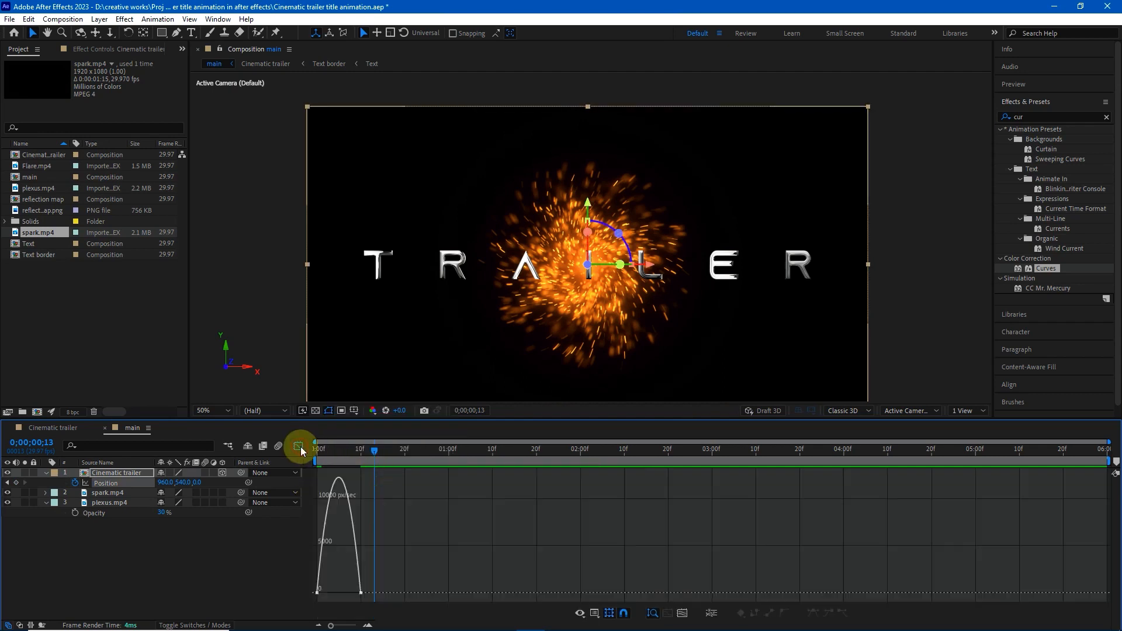
pyautogui.click(579, 612)
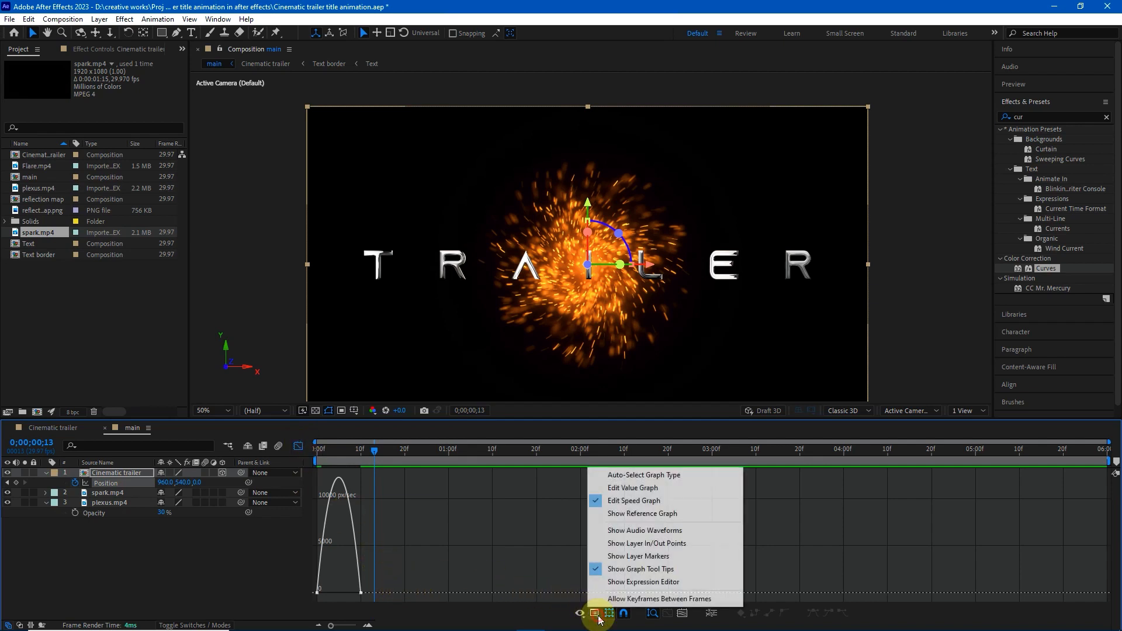
pyautogui.click(629, 503)
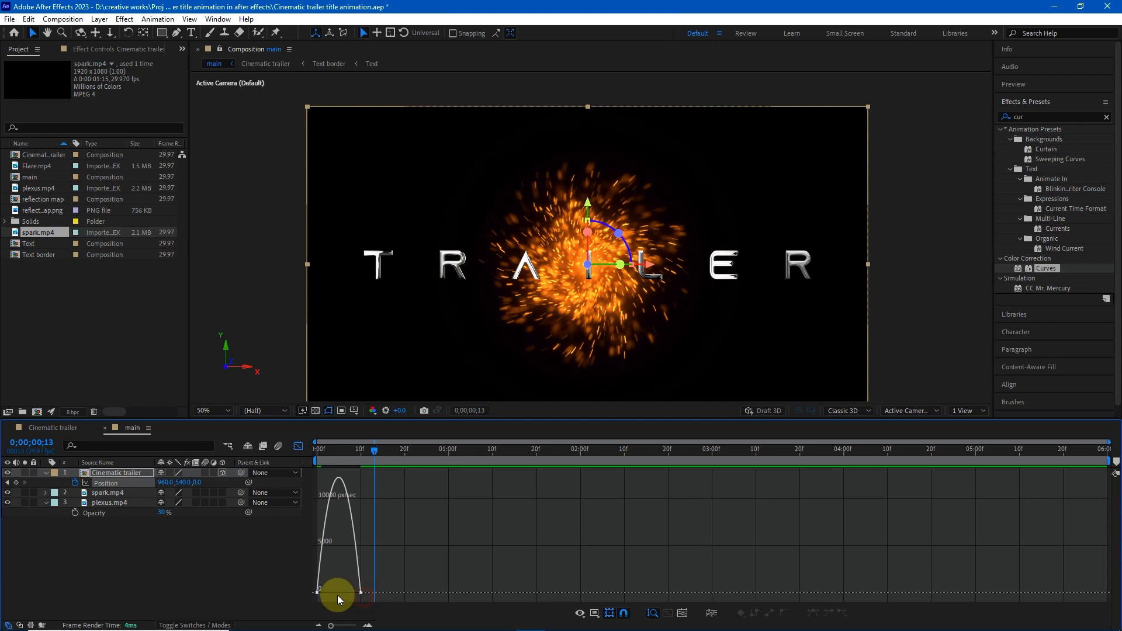
pyautogui.moveTo(315, 590); pyautogui.dragTo(339, 586)
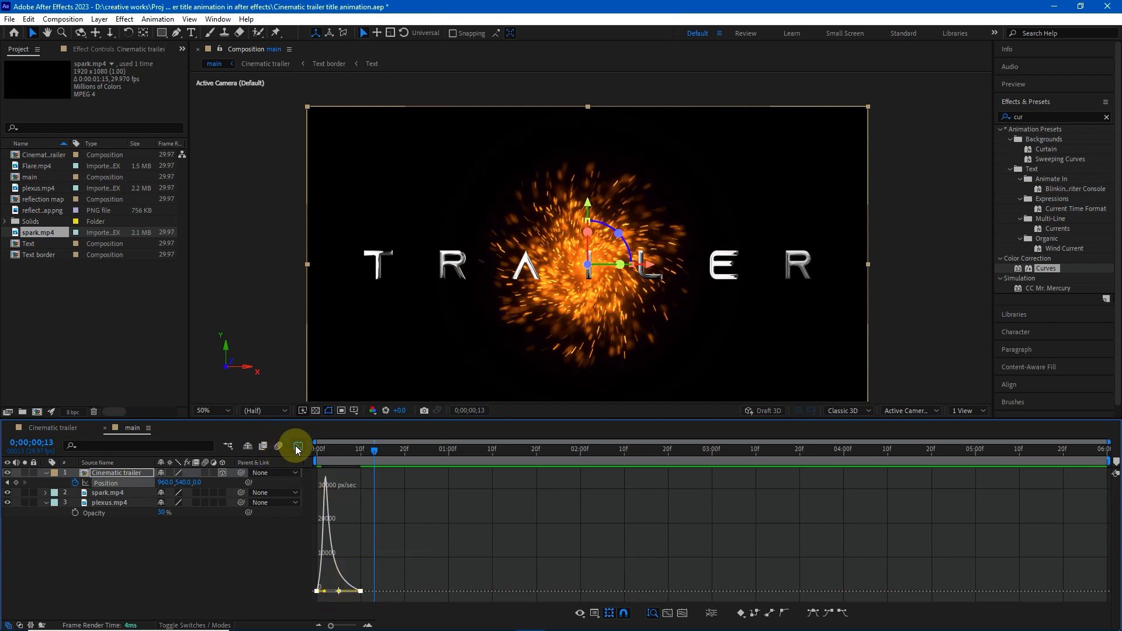
pyautogui.click(297, 447)
# Preview the eased title fly-in from the first frame, then move the time to 0;00;00;12.
pyautogui.click(320, 449)
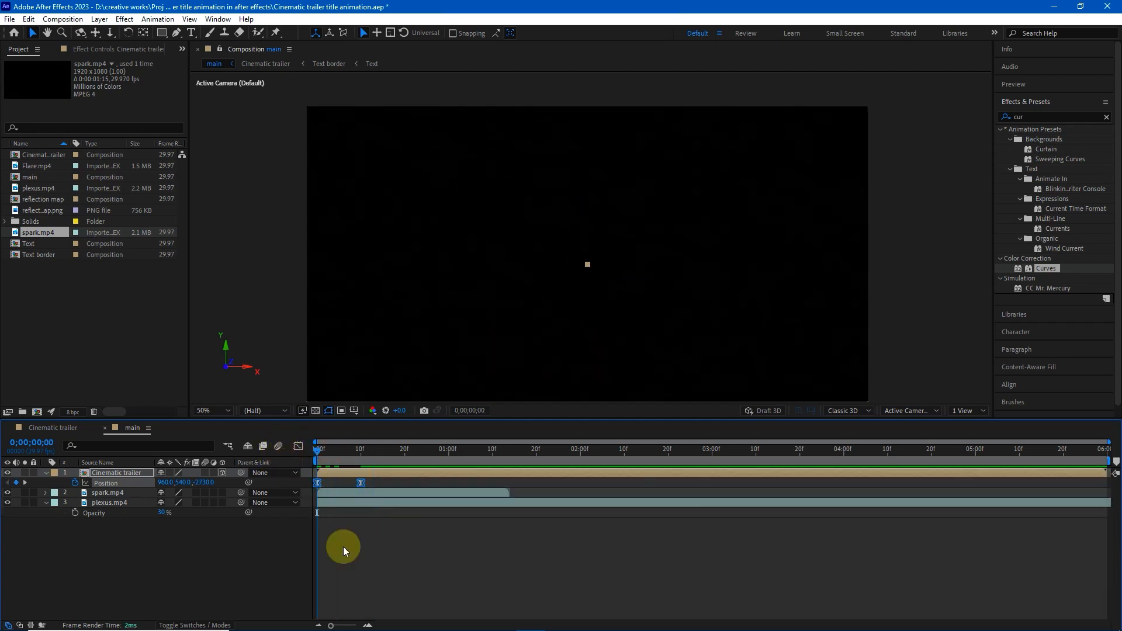
pyautogui.press('space')
pyautogui.press('space')
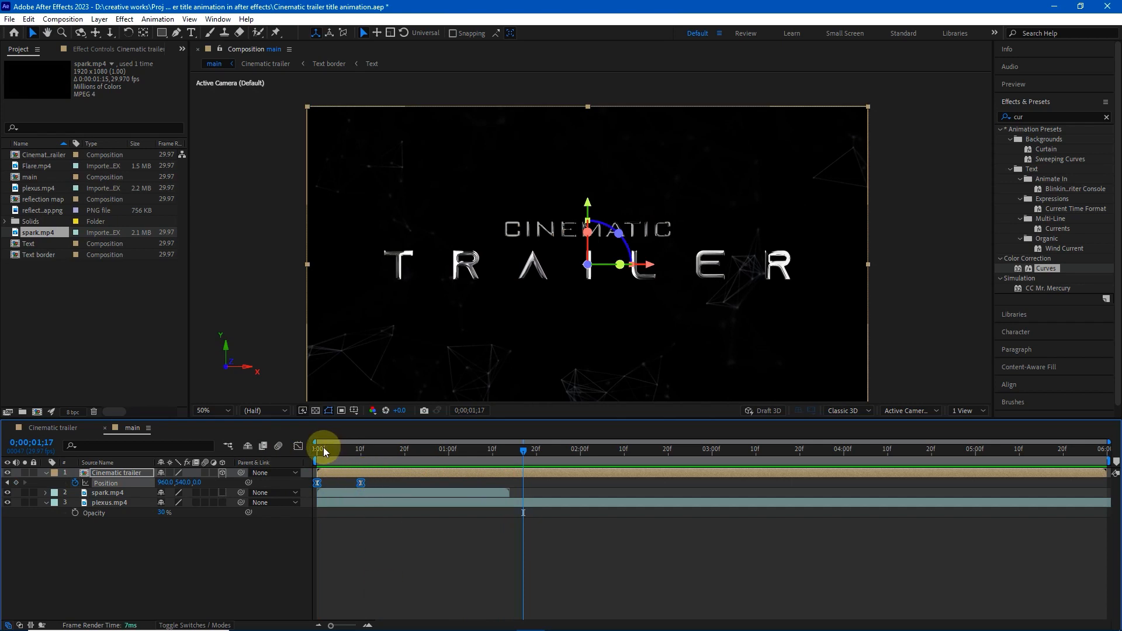
pyautogui.moveTo(322, 450); pyautogui.dragTo(370, 465)
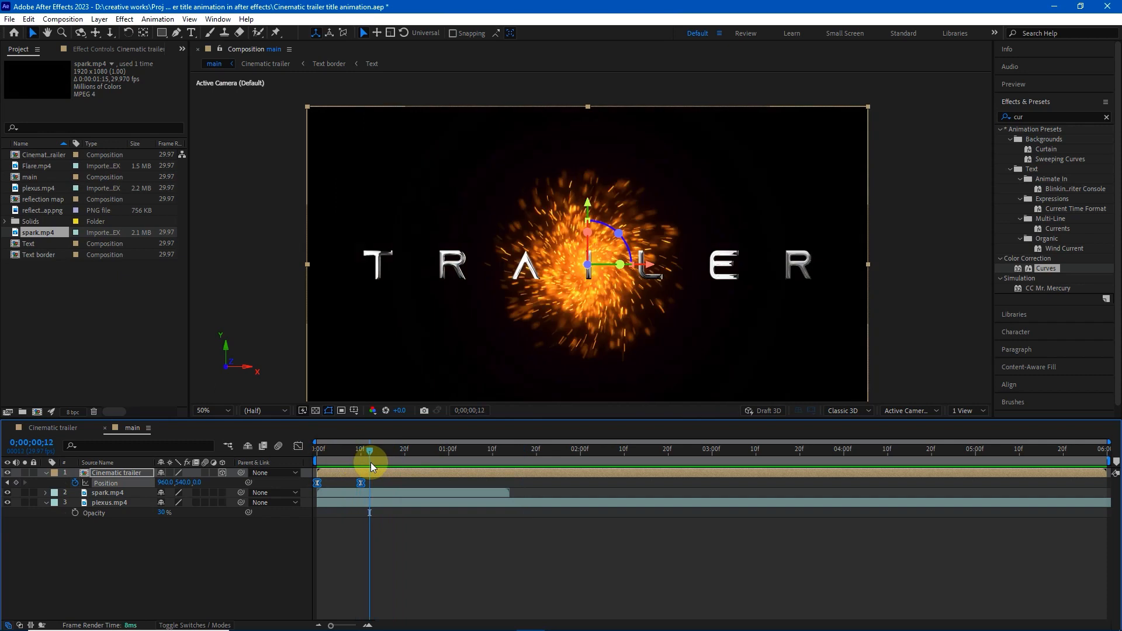
# Collapse the Cinematic trailer layer's properties and add Flare.mp4 between the Cinematic trailer and spark.mp4 layers.
pyautogui.click(47, 473)
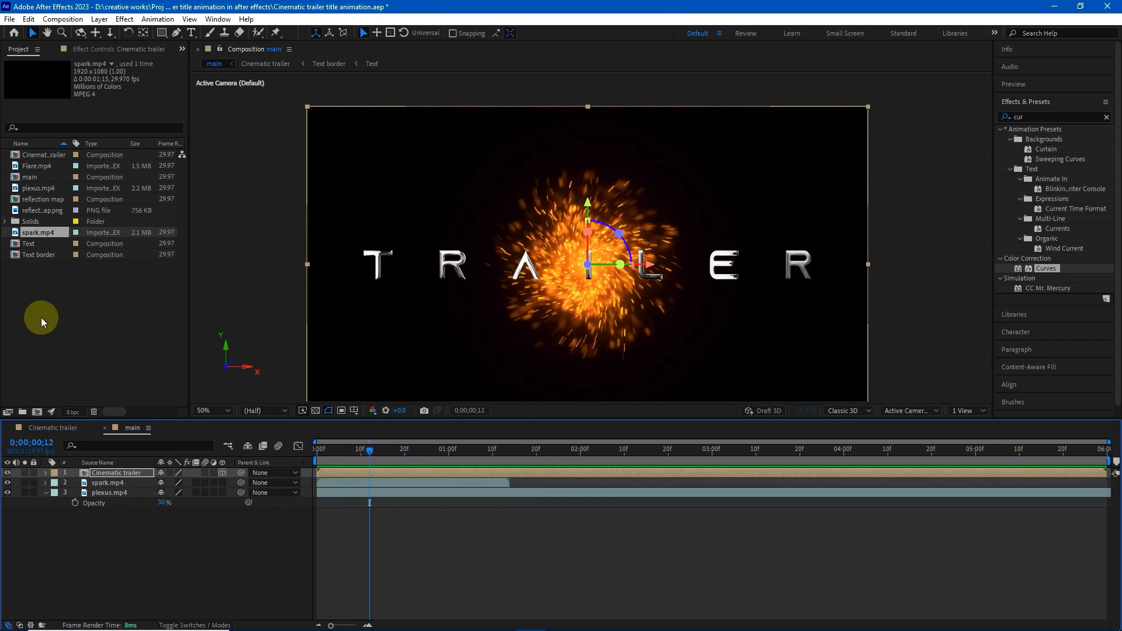
pyautogui.click(34, 165)
pyautogui.moveTo(34, 192); pyautogui.dragTo(103, 476)
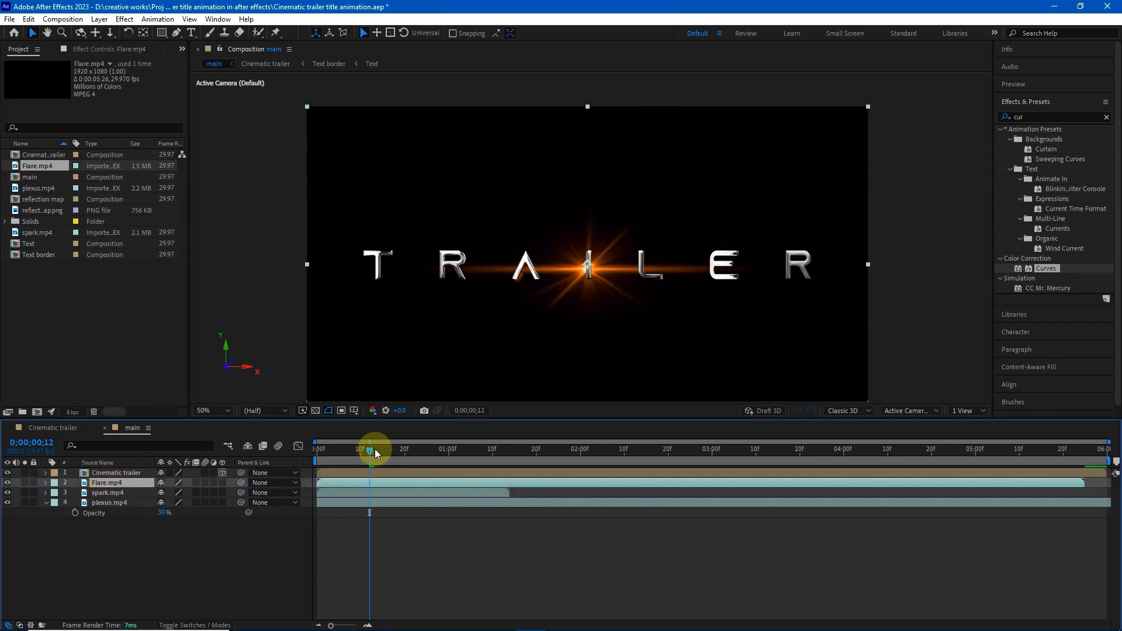
# Trim the start of the Flare.mp4 layer to 0;00;00;12.
pyautogui.moveTo(317, 482); pyautogui.dragTo(450, 481)
pyautogui.moveTo(374, 450)
pyautogui.mouseDown()
pyautogui.moveTo(451, 460)
pyautogui.moveTo(370, 467)
pyautogui.mouseUp()
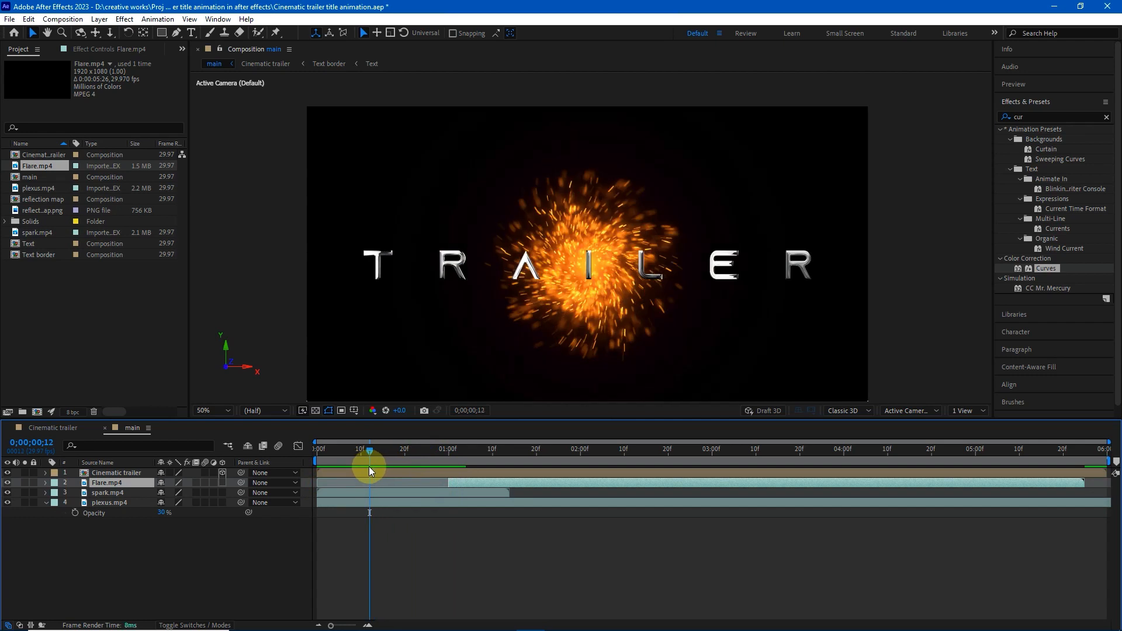
pyautogui.moveTo(447, 481); pyautogui.dragTo(370, 482)
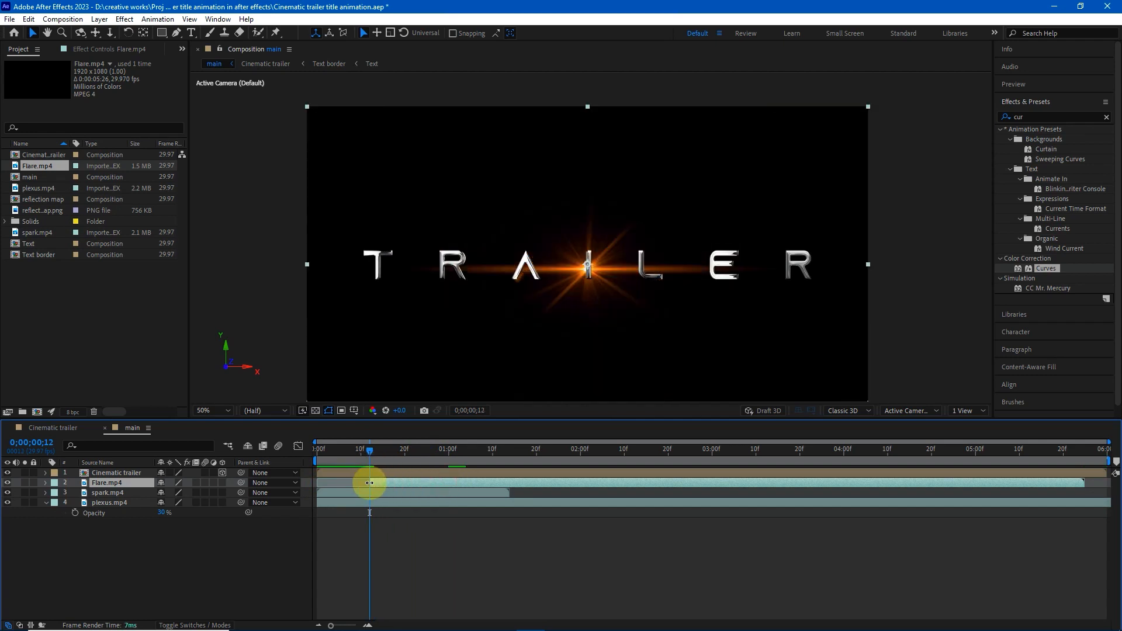
# Preview the flare with the title from the first frame, then park the time at 0;00;00;15.
pyautogui.press('Home')
pyautogui.press('space')
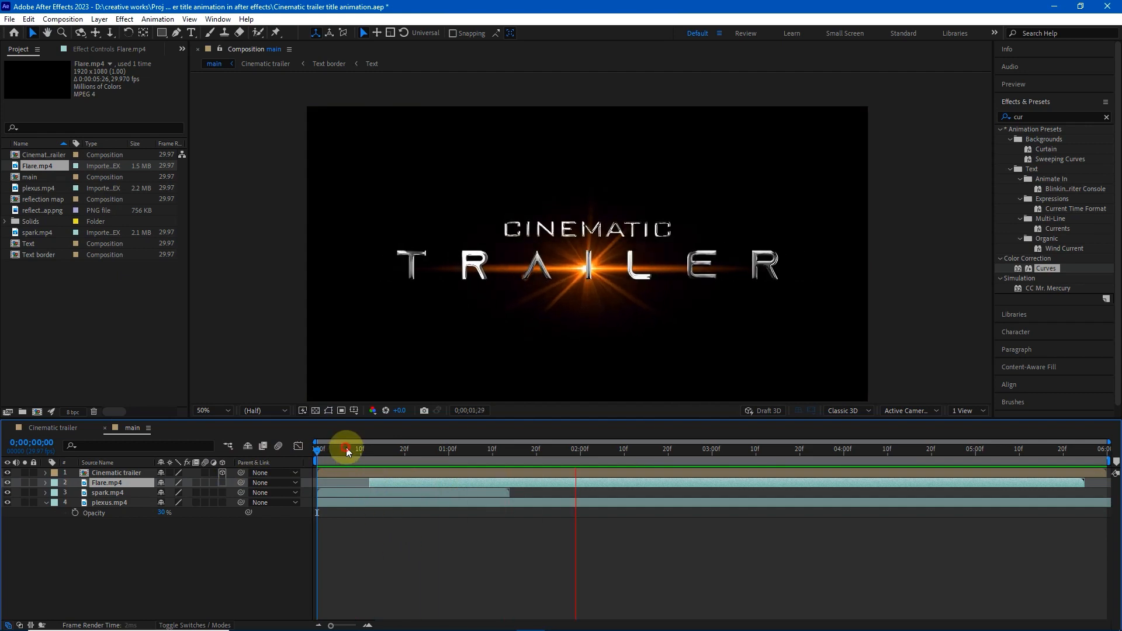
pyautogui.click(383, 451)
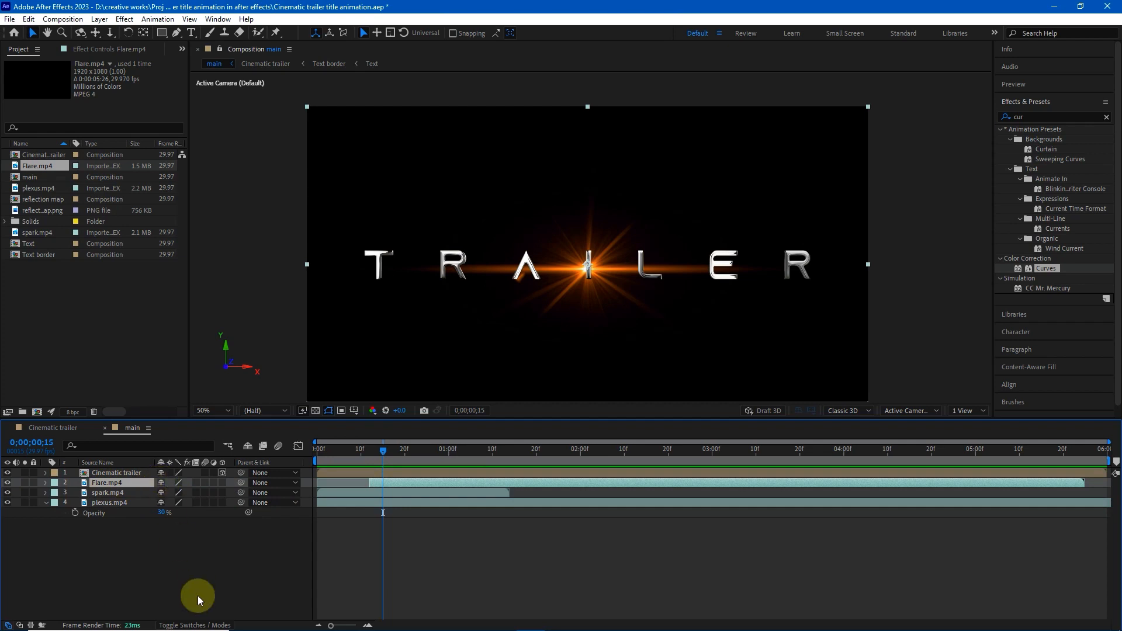
# Show the blending modes and set both the Flare.mp4 and spark.mp4 layers to Add.
pyautogui.click(208, 625)
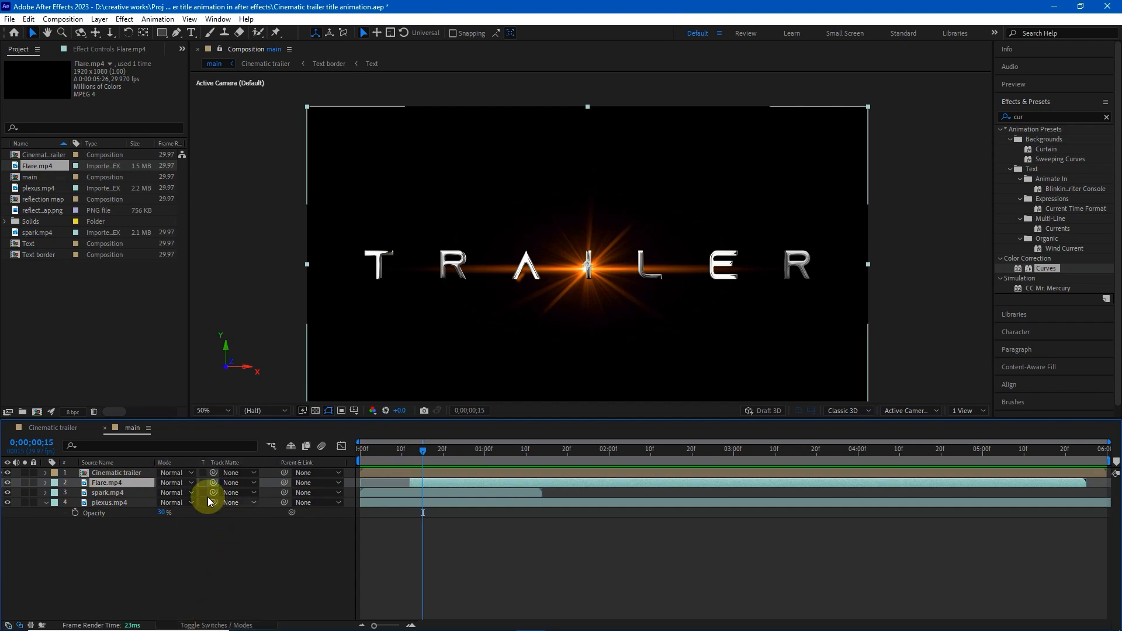
pyautogui.click(195, 481)
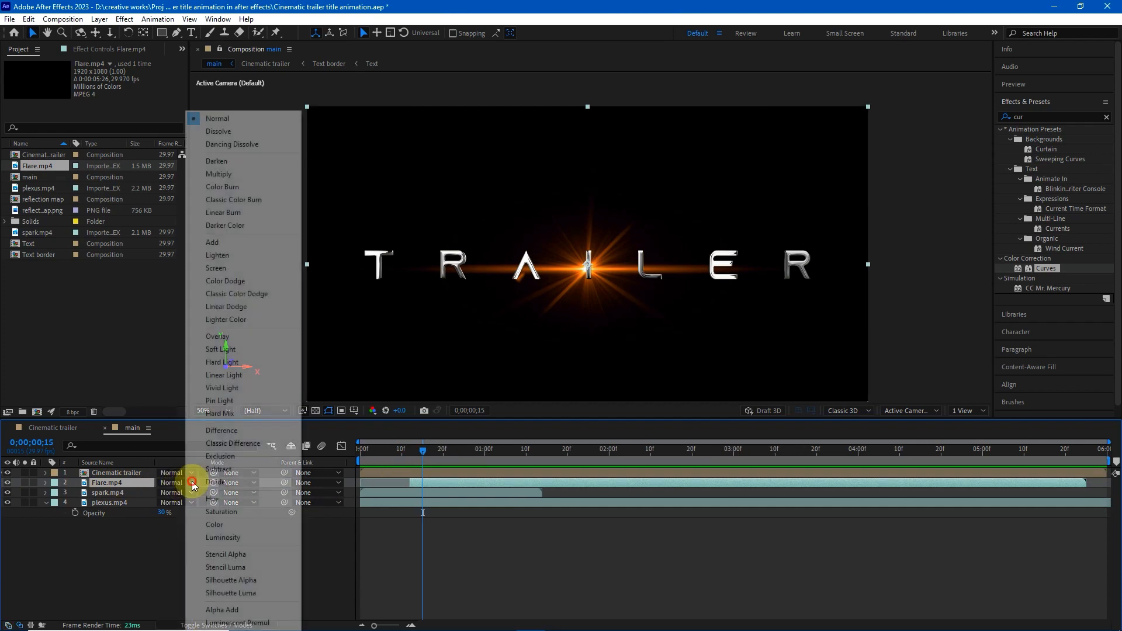
pyautogui.click(233, 242)
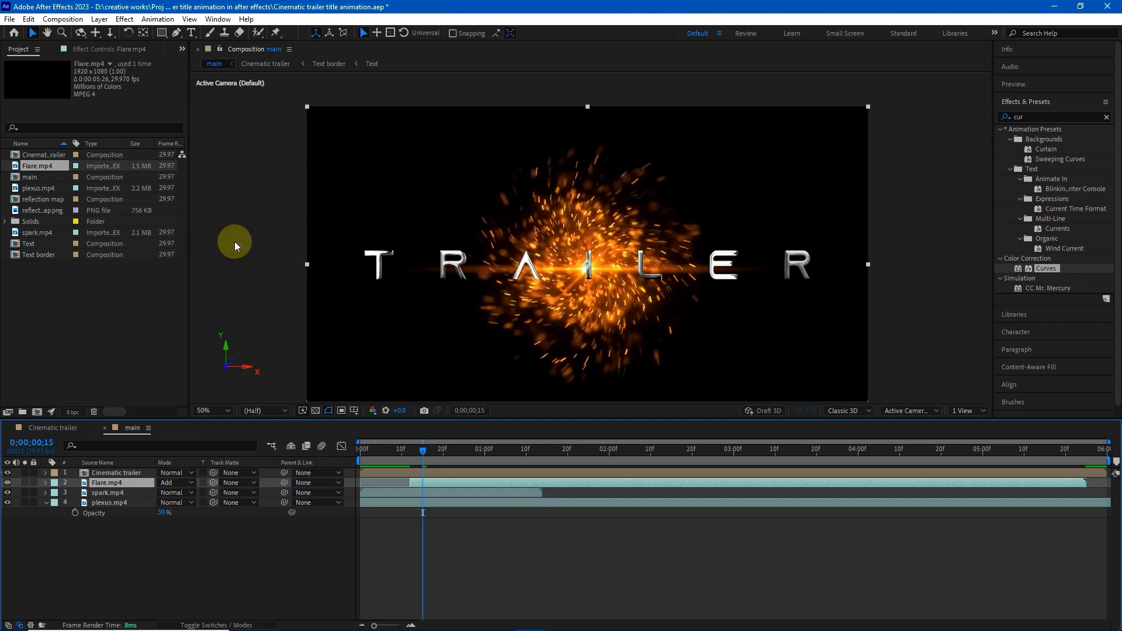
pyautogui.click(168, 492)
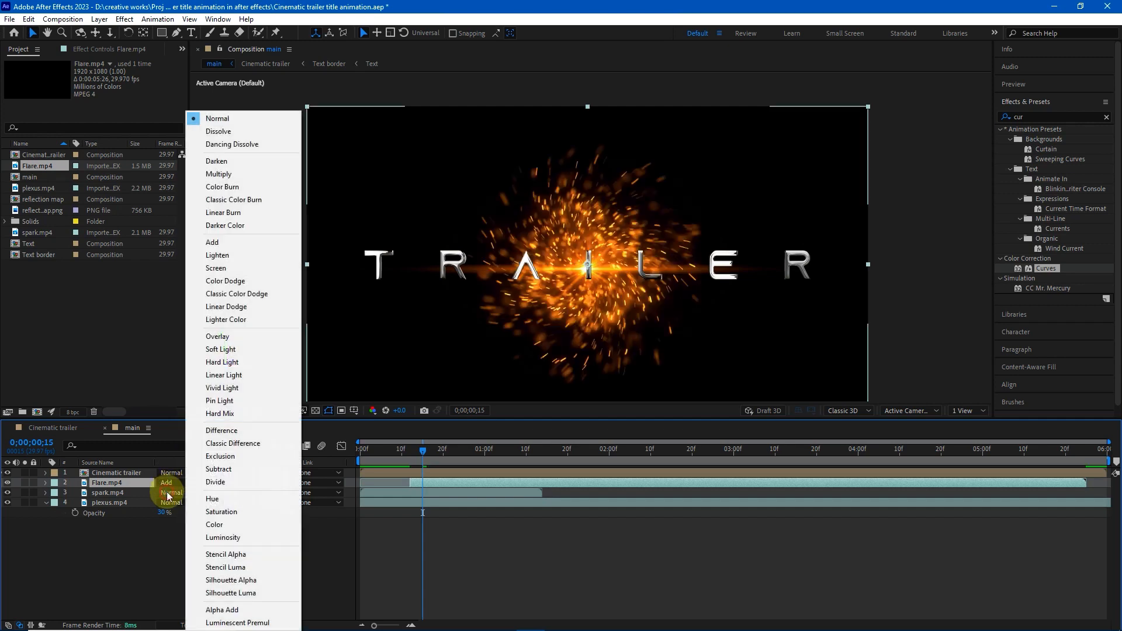
pyautogui.click(214, 244)
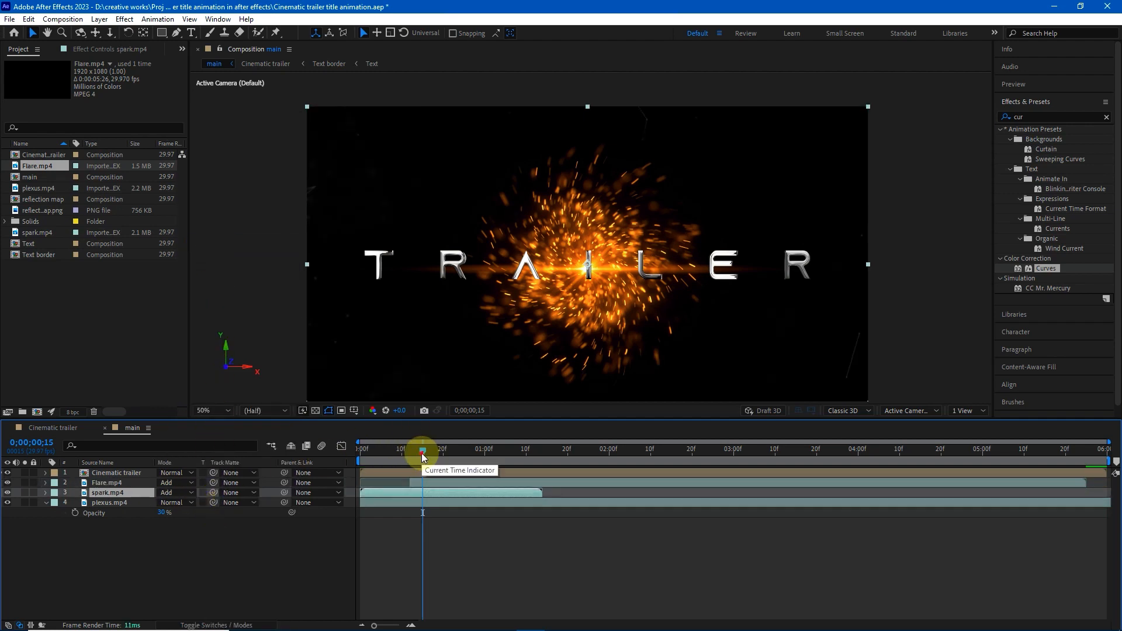
pyautogui.moveTo(420, 452)
pyautogui.mouseDown()
pyautogui.moveTo(368, 459)
pyautogui.moveTo(348, 481)
pyautogui.moveTo(390, 454)
pyautogui.moveTo(422, 454)
pyautogui.mouseUp()
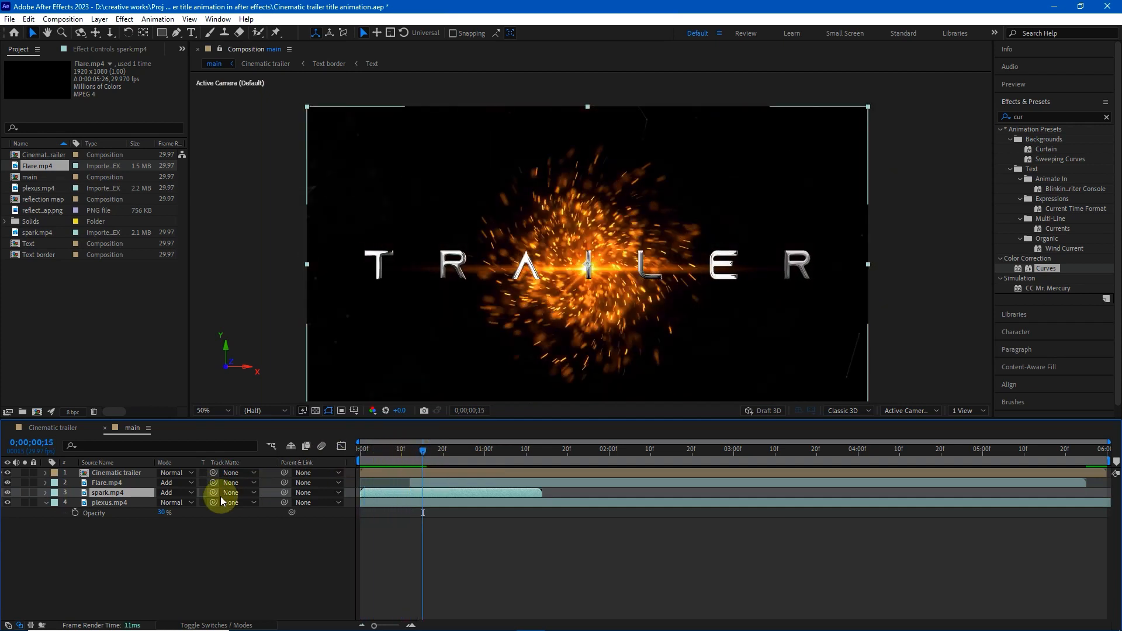
# Lower the Flare.mp4 layer to Position 960, 581 and preview the composition from the first frame.
pyautogui.click(124, 483)
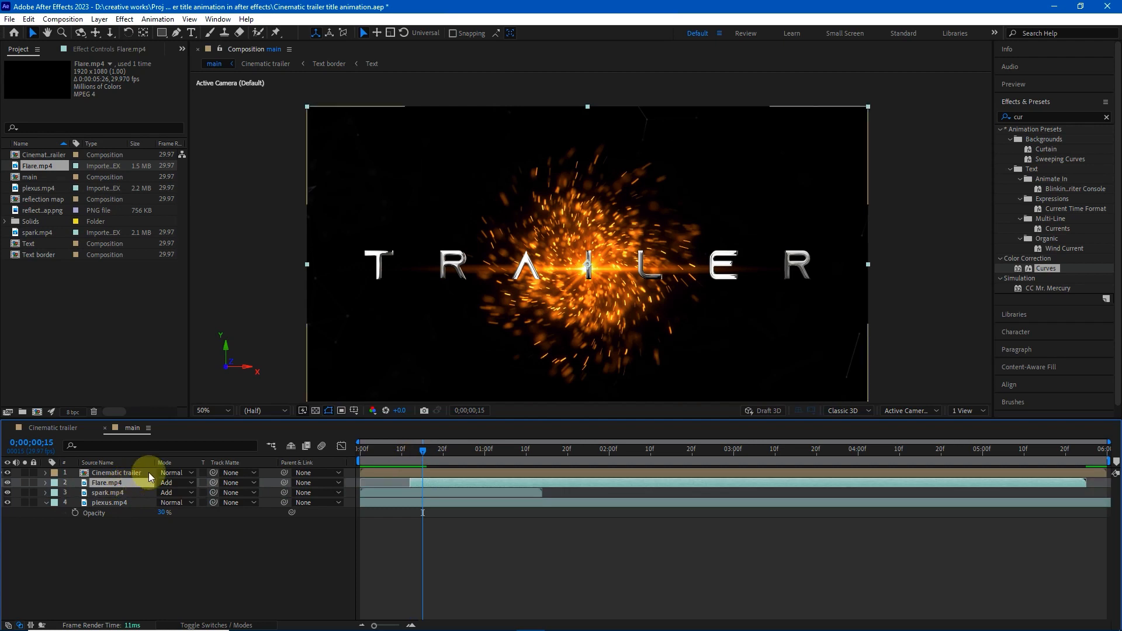
pyautogui.press('p')
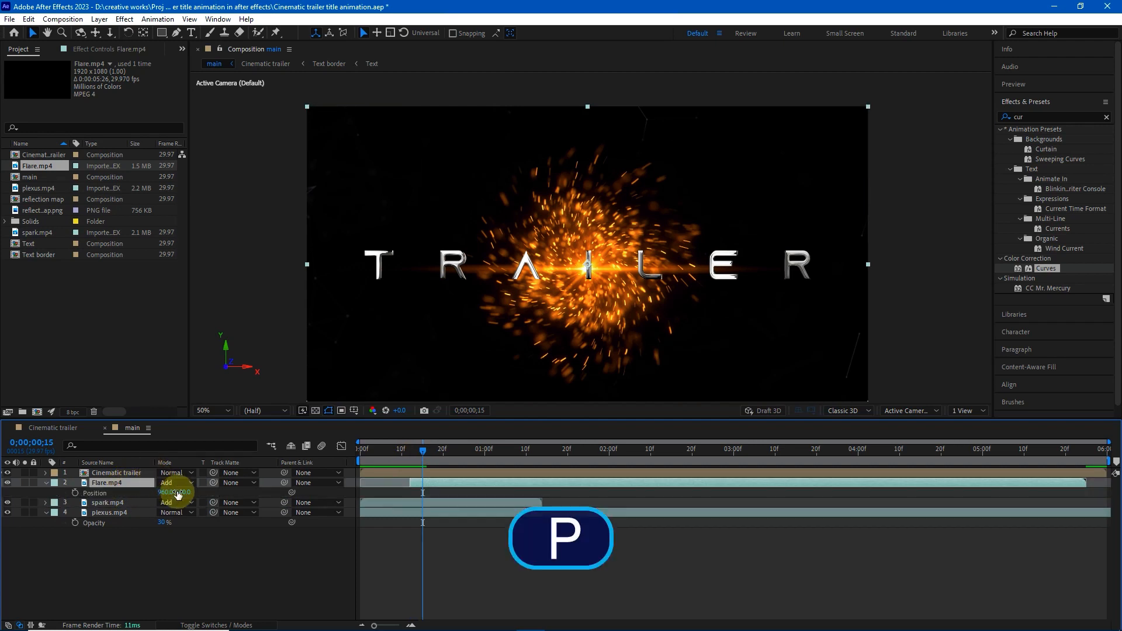
pyautogui.moveTo(182, 492); pyautogui.dragTo(217, 481)
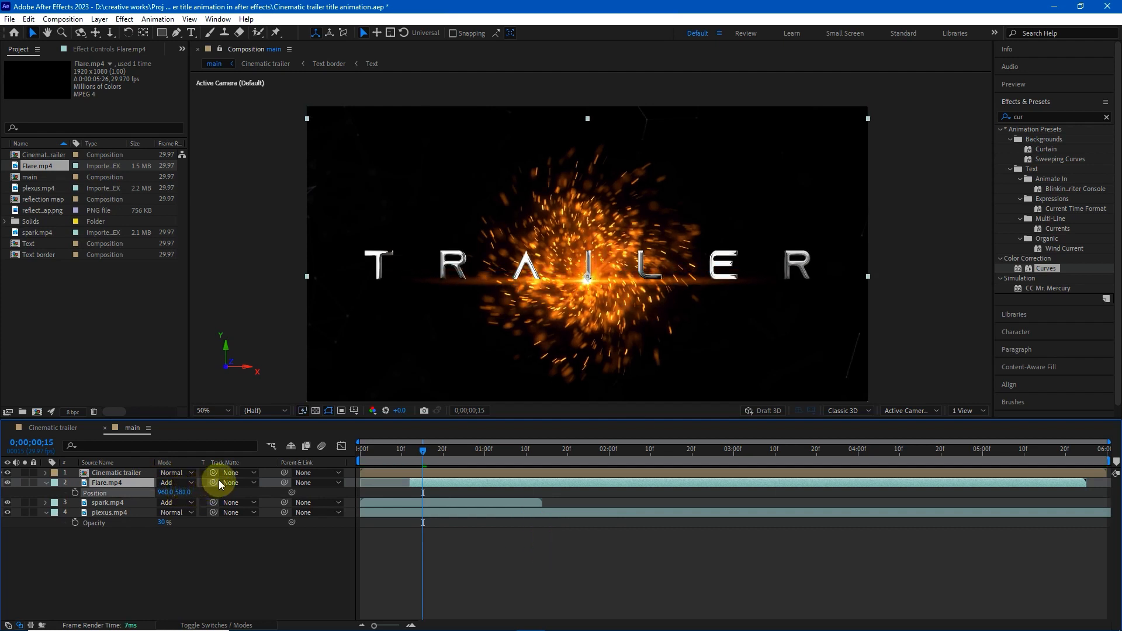
pyautogui.moveTo(422, 453); pyautogui.dragTo(358, 453)
pyautogui.press('space')
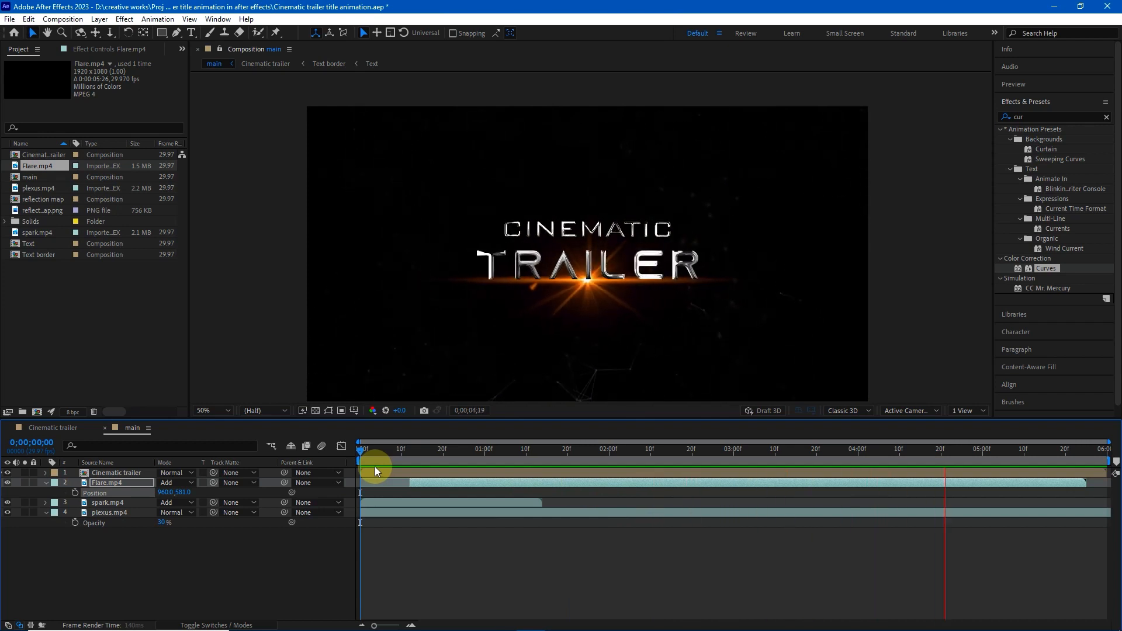
pyautogui.press('space')
# Set the Flare.mp4 layer's Position to 960, 587, preview the animation and return to the first frame.
pyautogui.moveTo(183, 493); pyautogui.dragTo(187, 492)
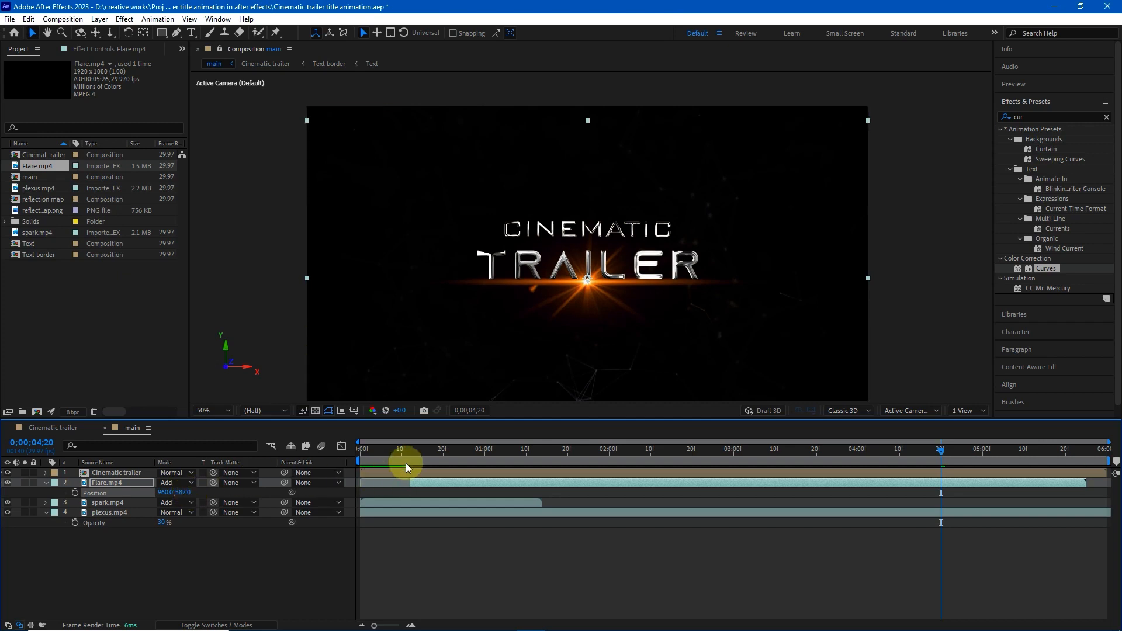
pyautogui.press('Home')
pyautogui.press('space')
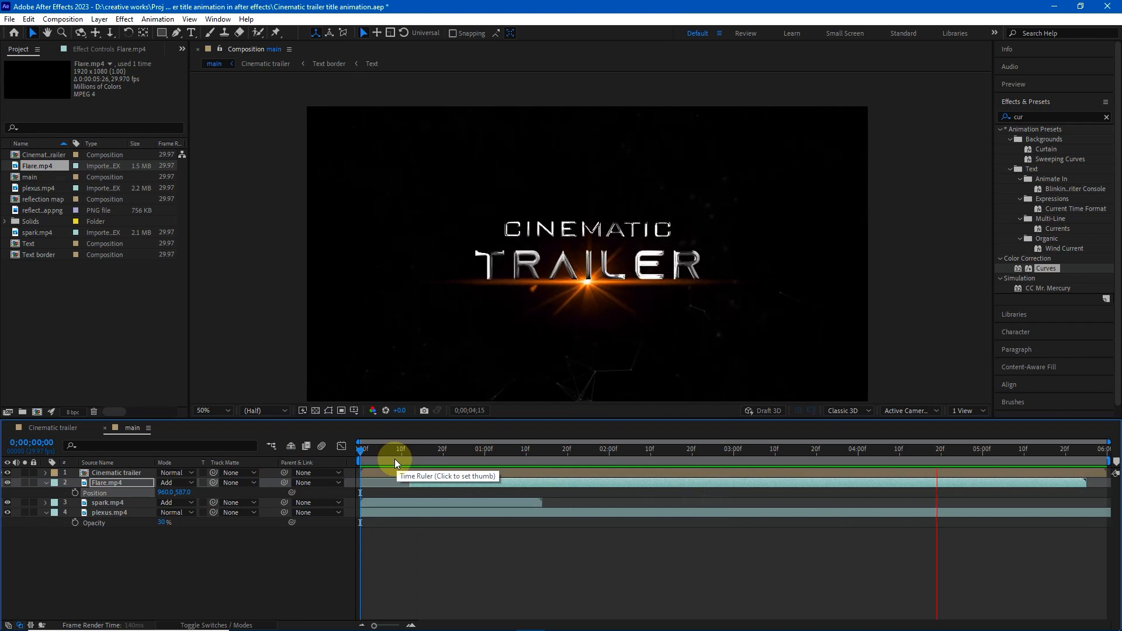
pyautogui.press('space')
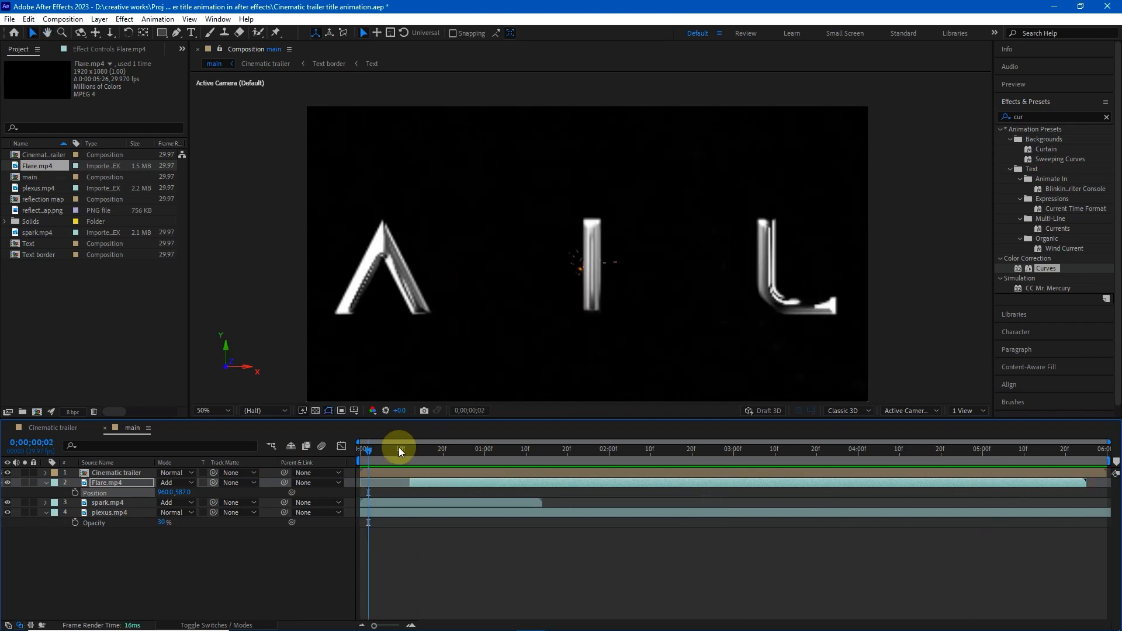
pyautogui.moveTo(369, 454); pyautogui.dragTo(346, 503)
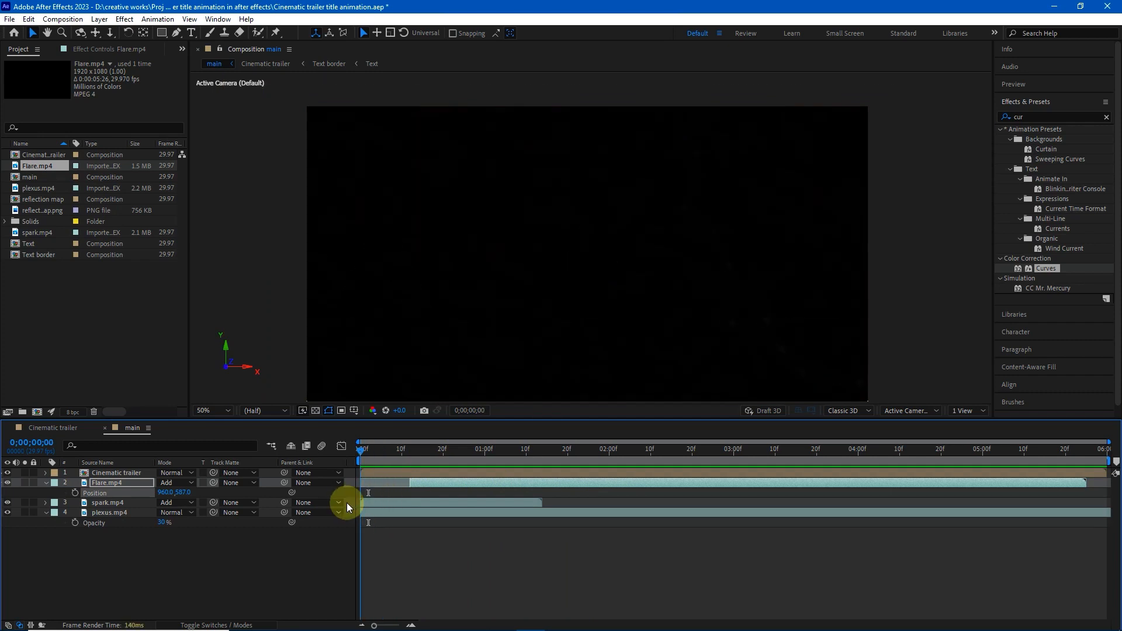
# Scrub through the animation to 0;00;01;19 and collapse the properties of the Flare.mp4 and plexus.mp4 layers.
pyautogui.moveTo(365, 450); pyautogui.dragTo(487, 467)
pyautogui.moveTo(543, 470)
pyautogui.mouseDown()
pyautogui.moveTo(528, 474)
pyautogui.moveTo(566, 469)
pyautogui.mouseUp()
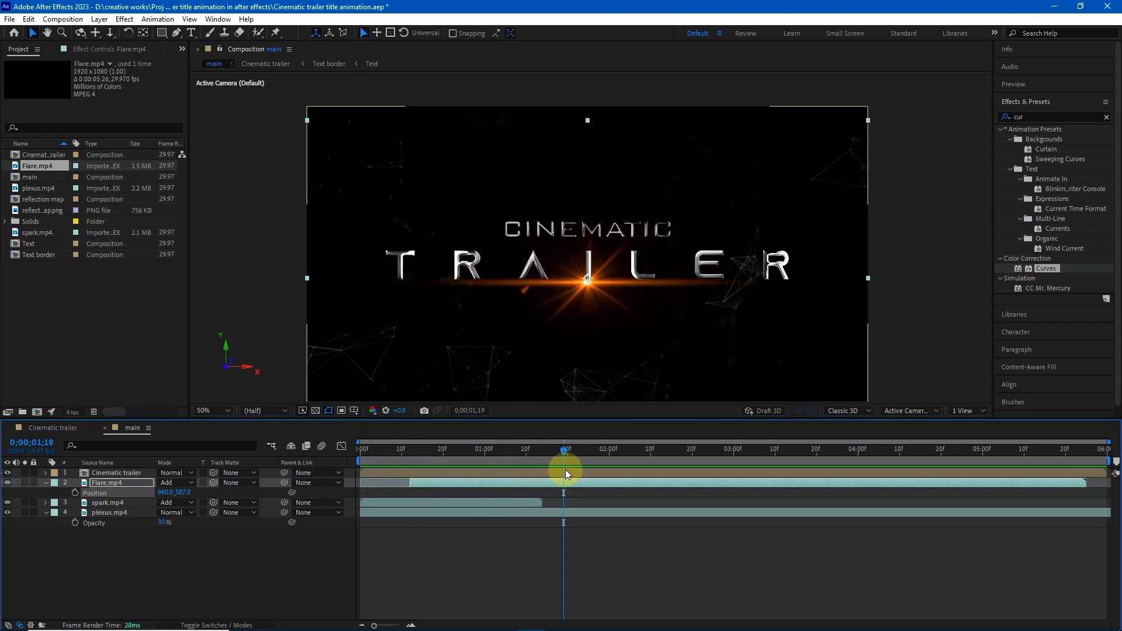
pyautogui.click(46, 483)
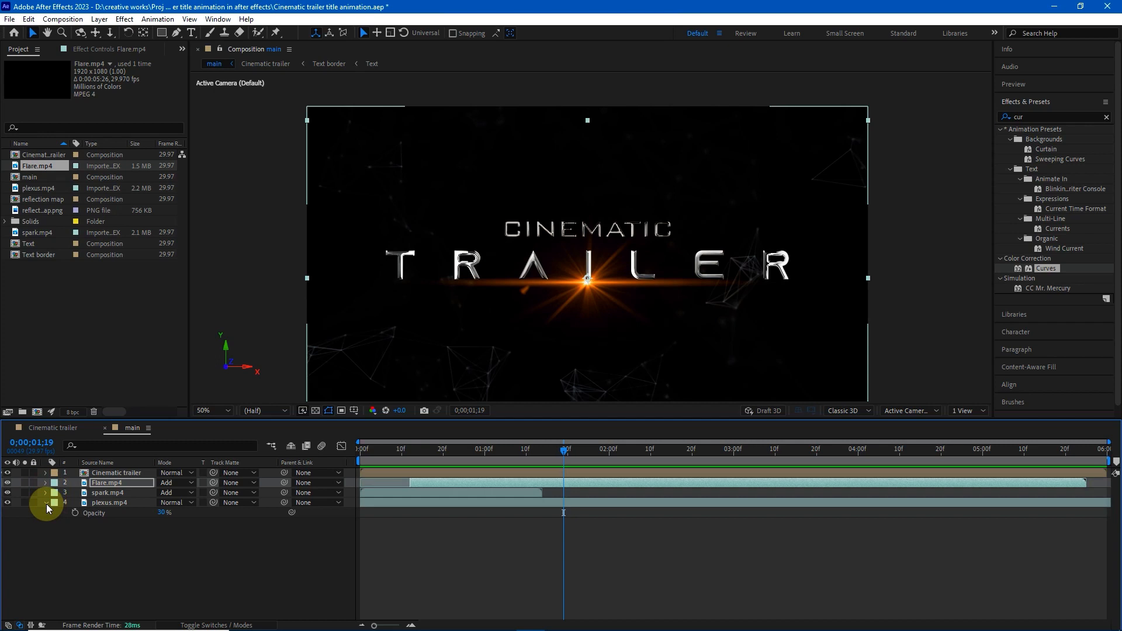
pyautogui.click(47, 504)
# Create a black 1920 x 1080 px solid layer named "film bar" in the main composition.
pyautogui.rightClick(211, 573)
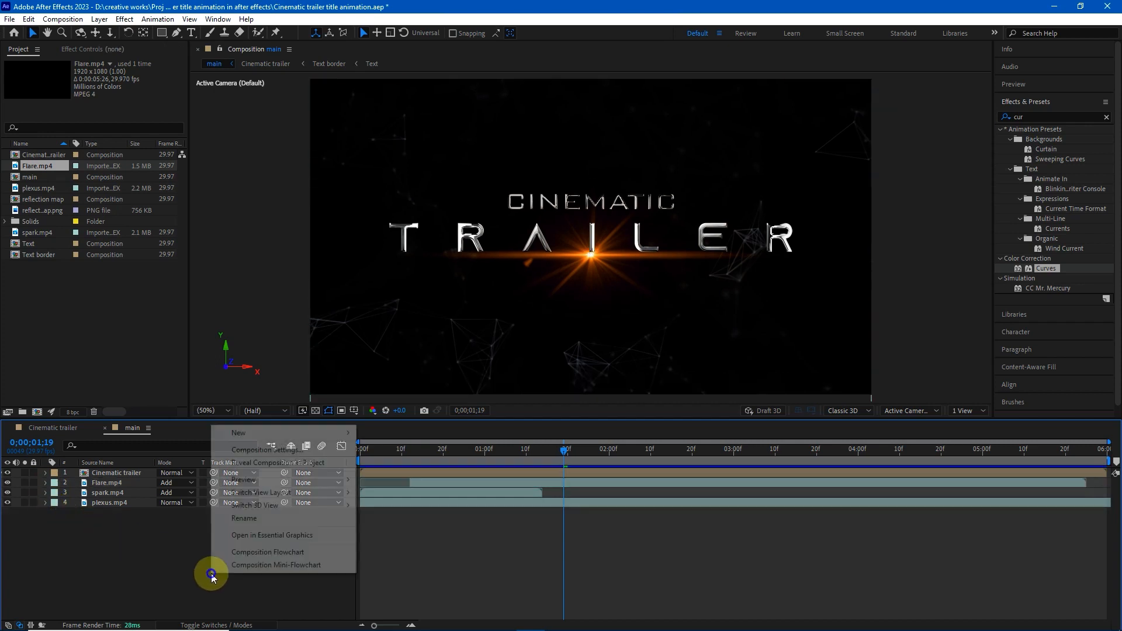
pyautogui.moveTo(260, 434)
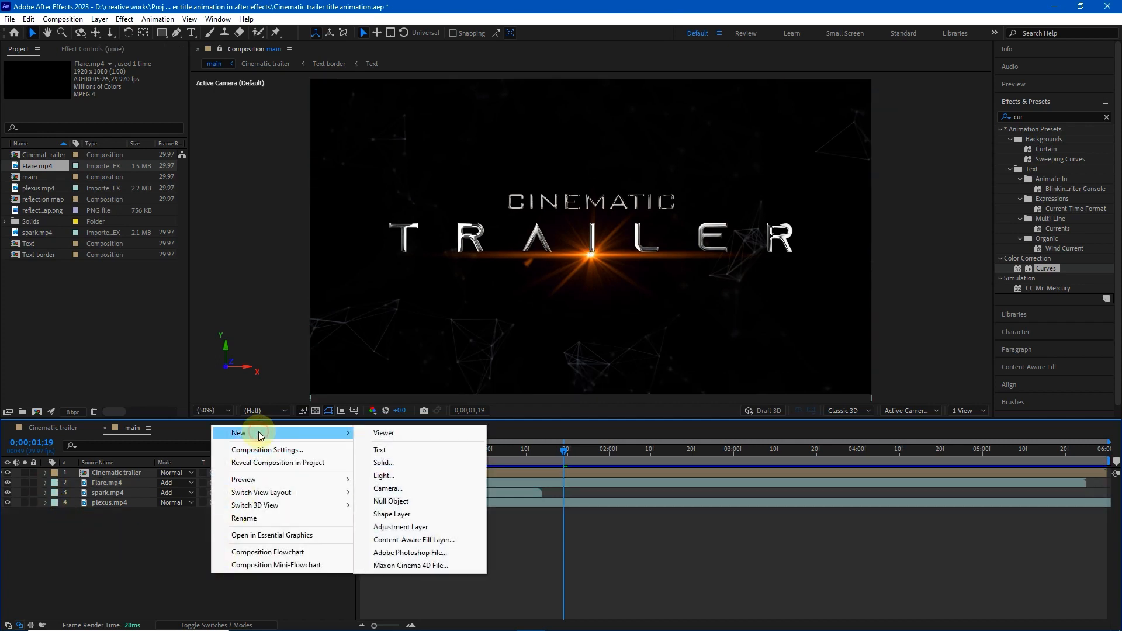
pyautogui.click(384, 462)
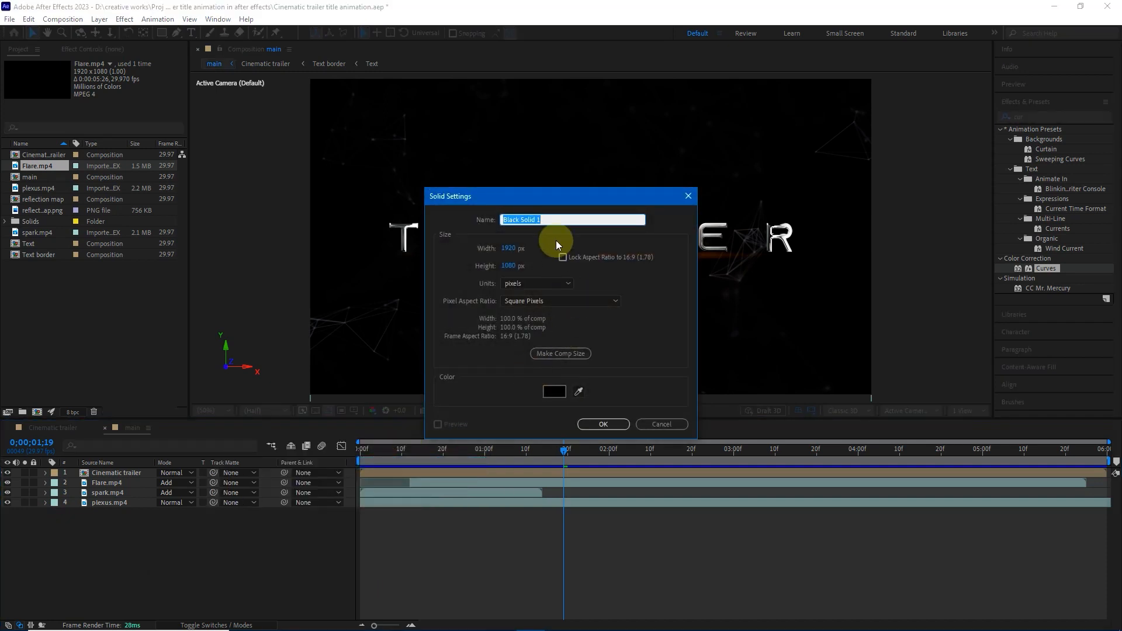
pyautogui.write('film bar')
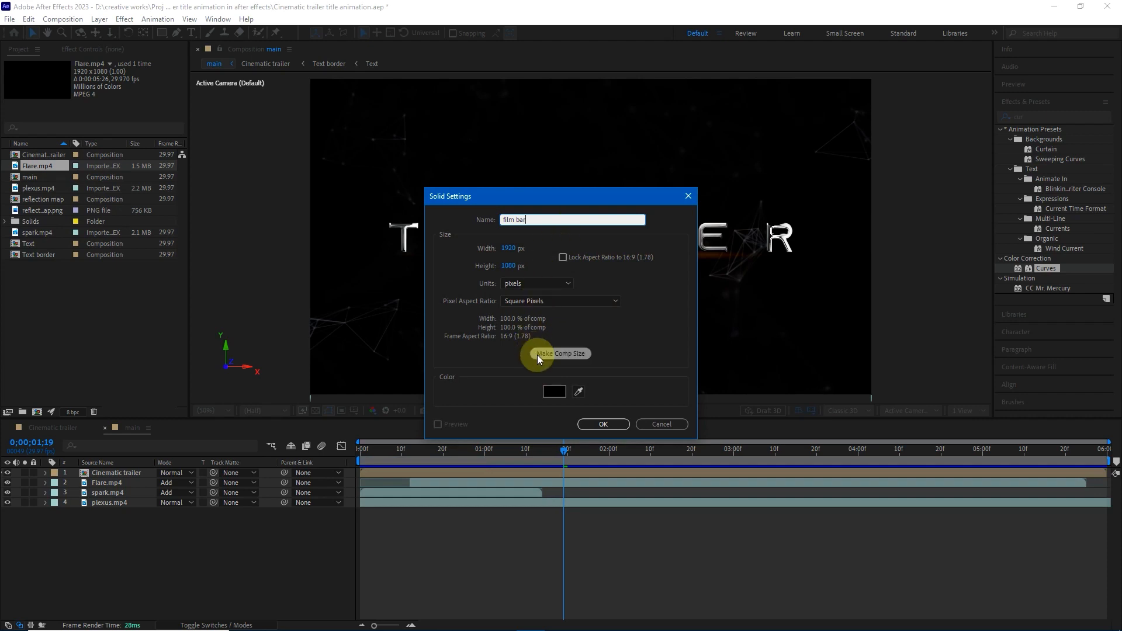
pyautogui.click(552, 391)
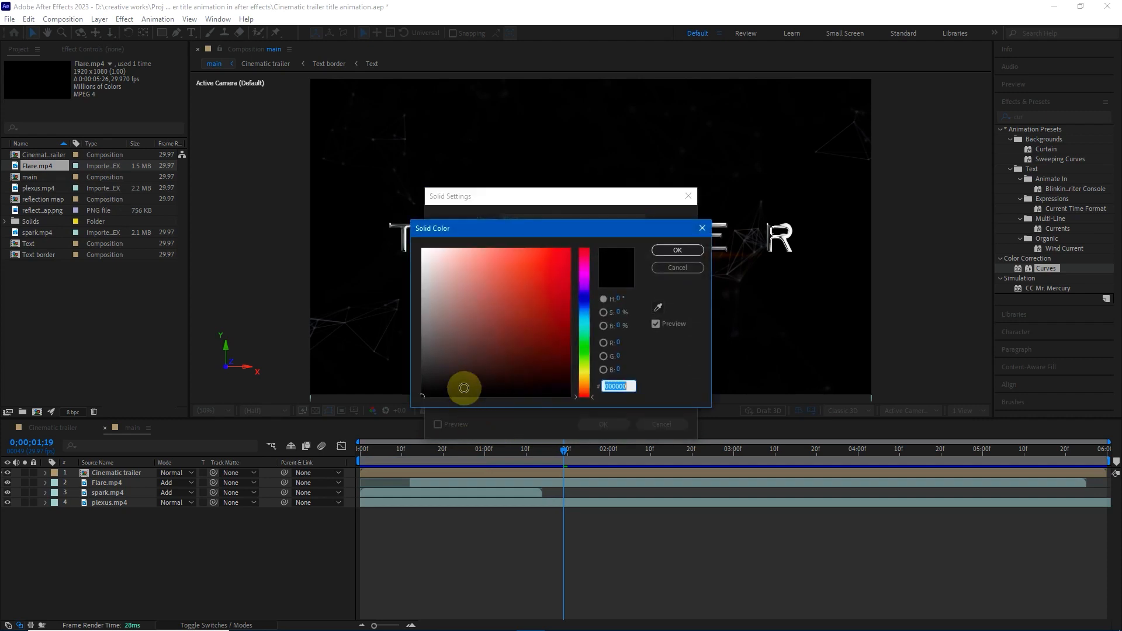
pyautogui.click(664, 249)
pyautogui.click(602, 421)
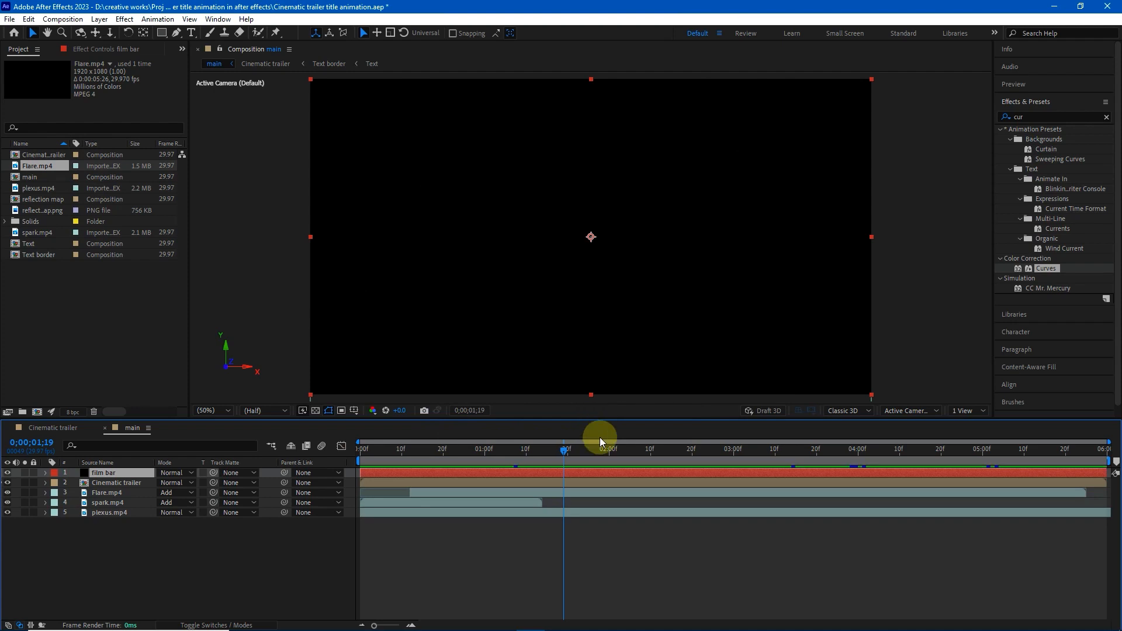
# Show the title/action safe guides in the composition view and move the time to 0;00;00;20.
pyautogui.click(354, 411)
pyautogui.click(374, 425)
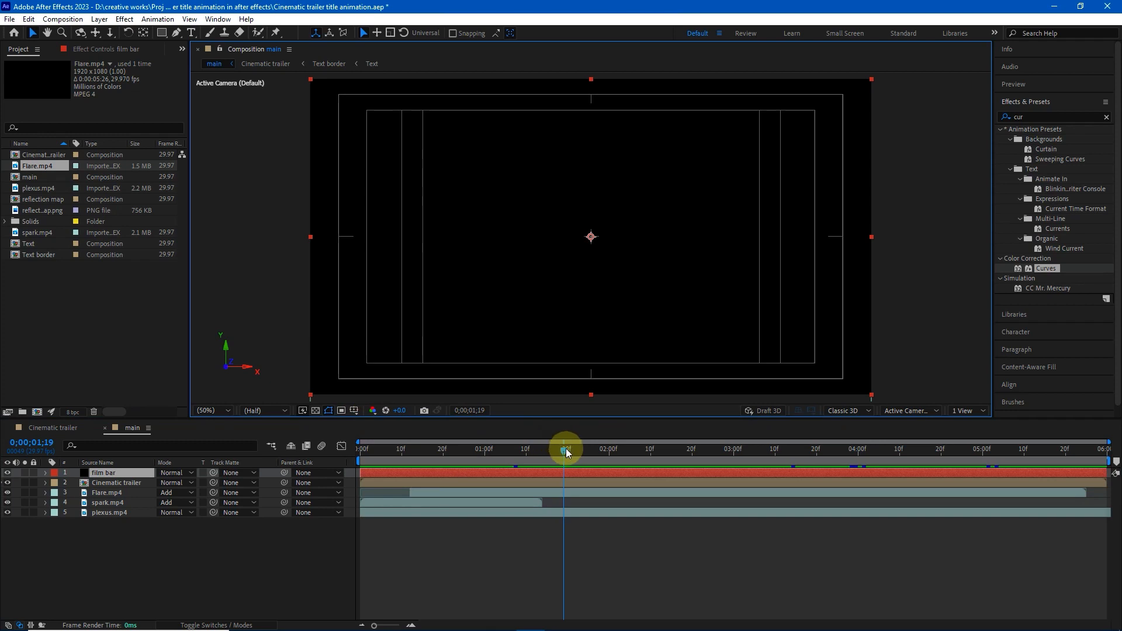
pyautogui.moveTo(567, 452); pyautogui.dragTo(439, 464)
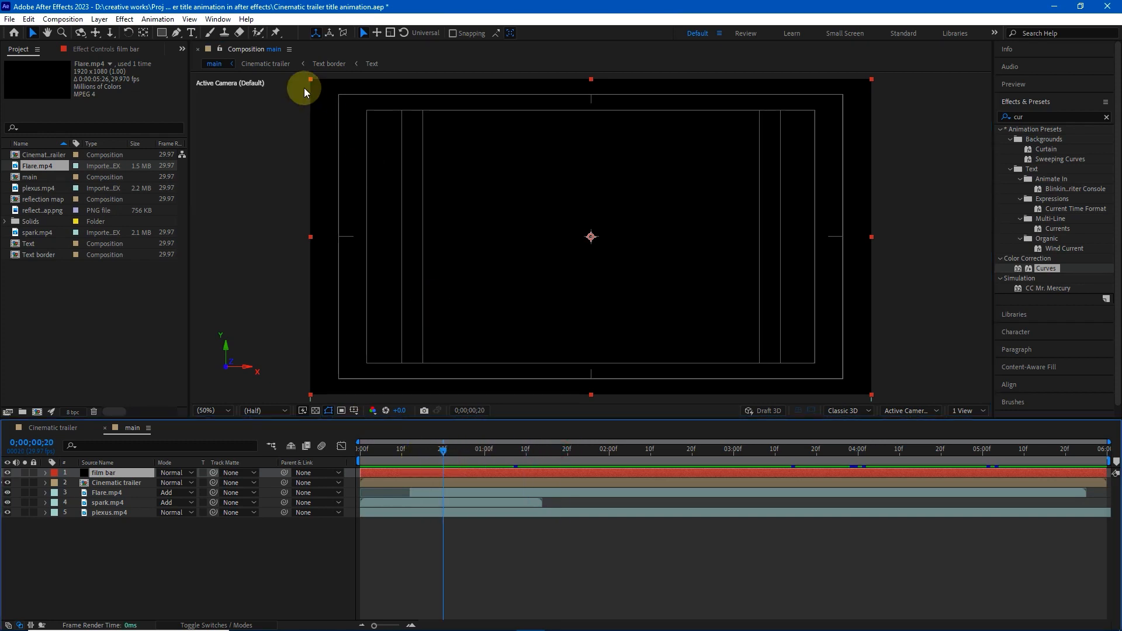
# Add a full-size rectangular mask to the film bar layer and pull its upper and lower edges symmetrically in to the title-safe lines.
pyautogui.doubleClick(162, 34)
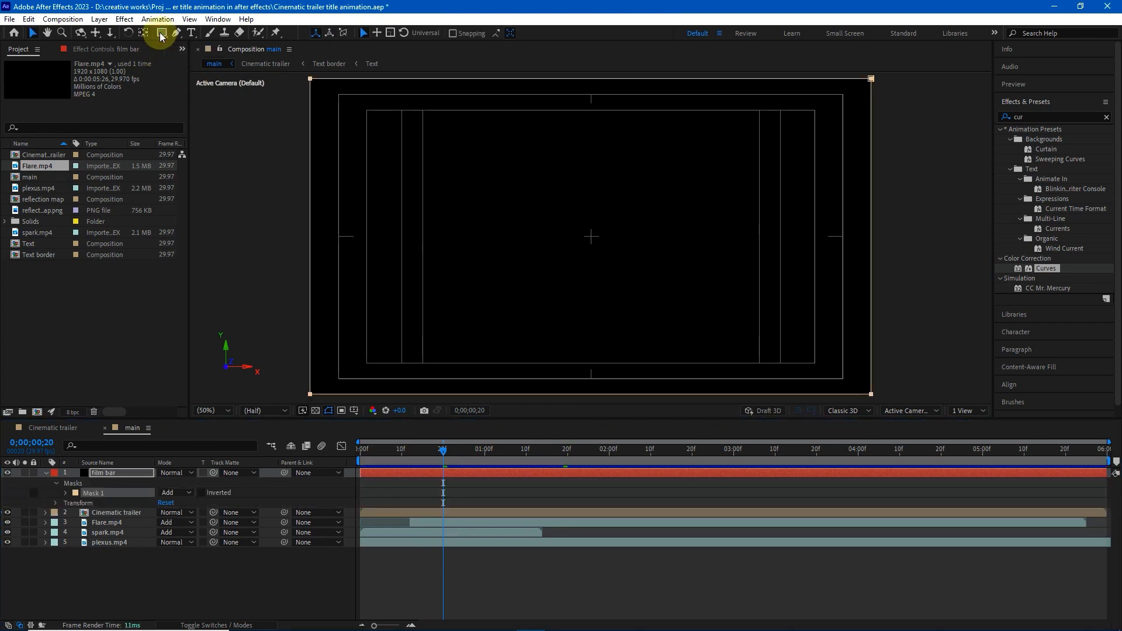
pyautogui.click(598, 78)
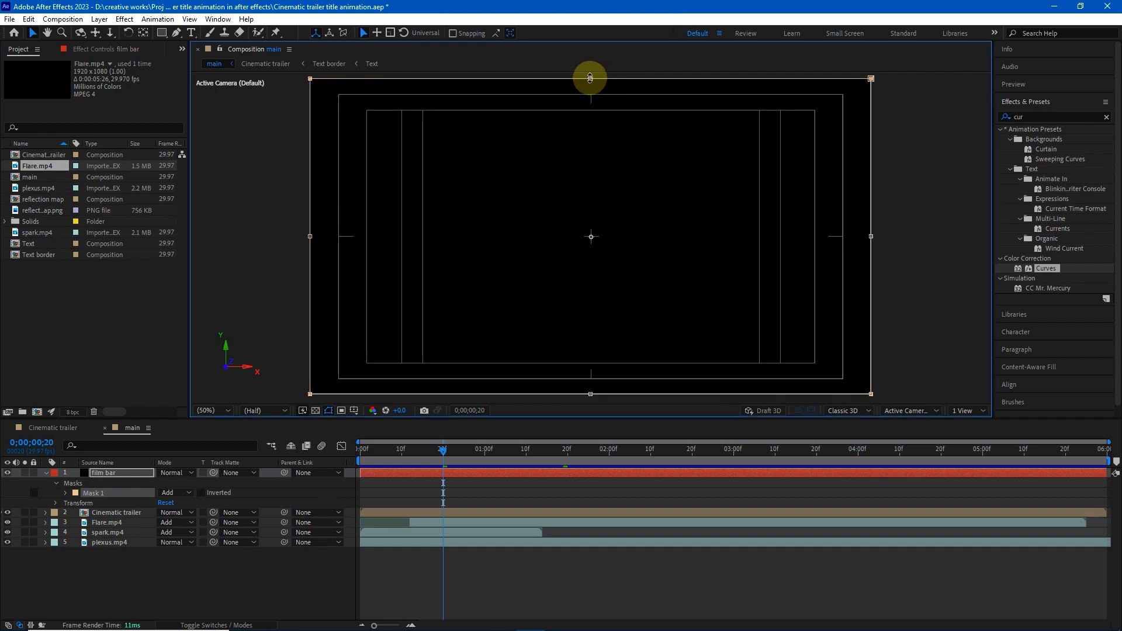
pyautogui.moveTo(590, 78); pyautogui.dragTo(611, 113)
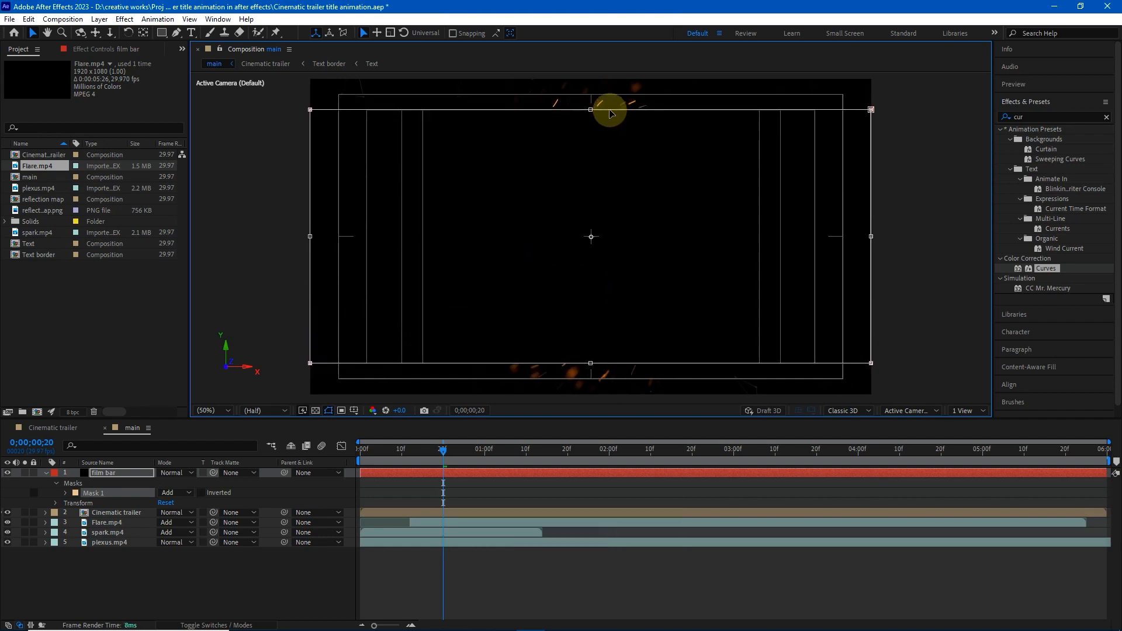
# Invert Mask 1 on the film bar layer so only the upper and lower bars stay black.
pyautogui.click(65, 493)
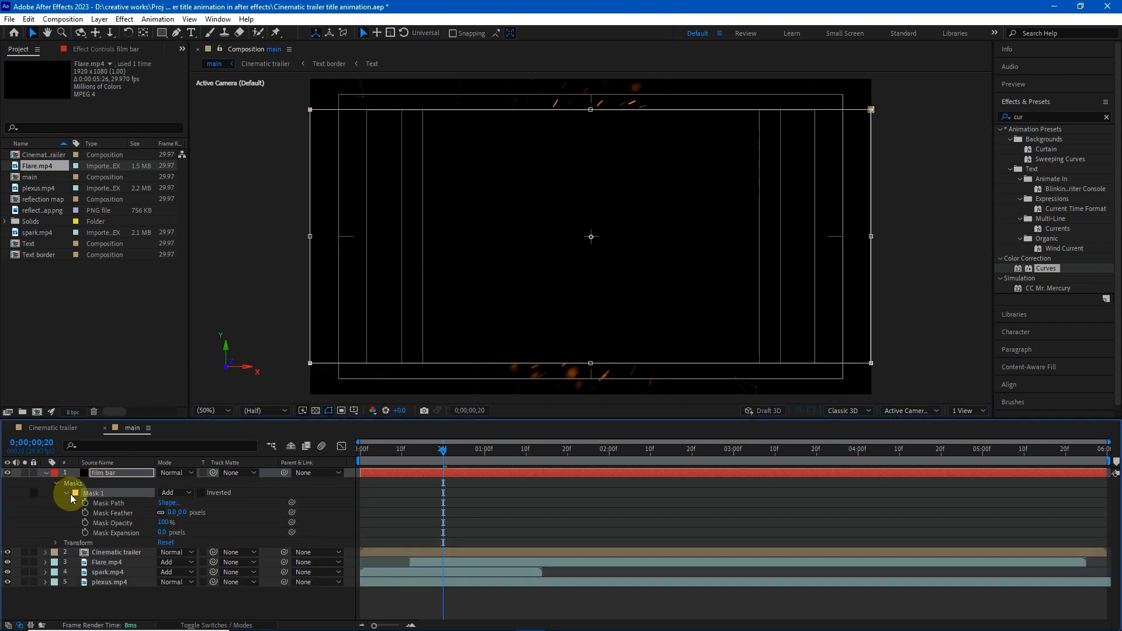
pyautogui.click(201, 494)
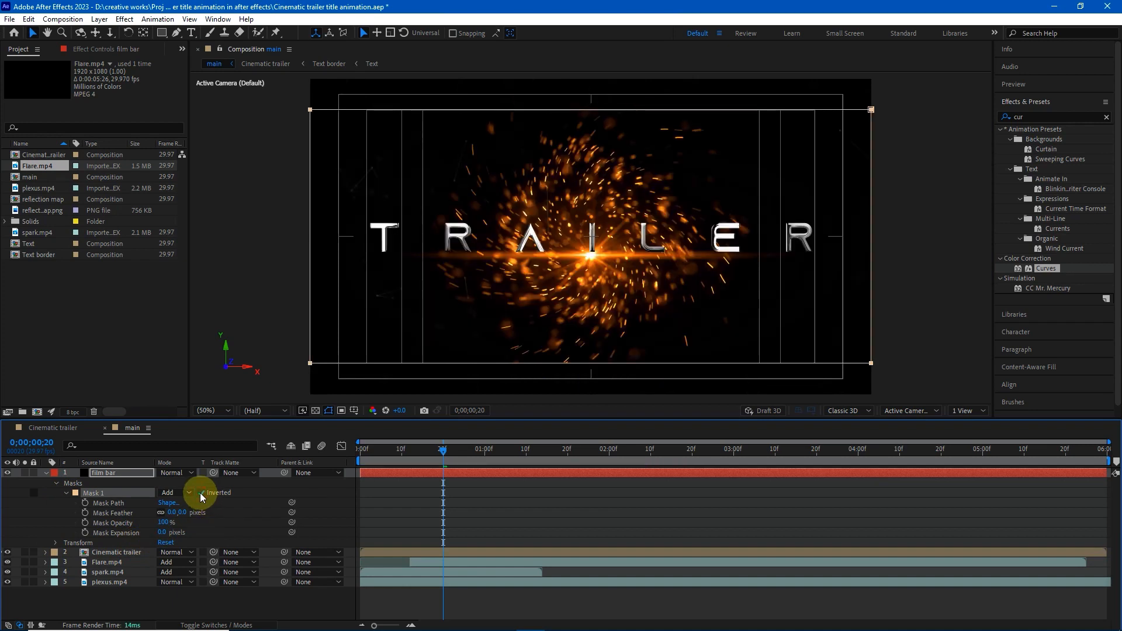
pyautogui.click(934, 194)
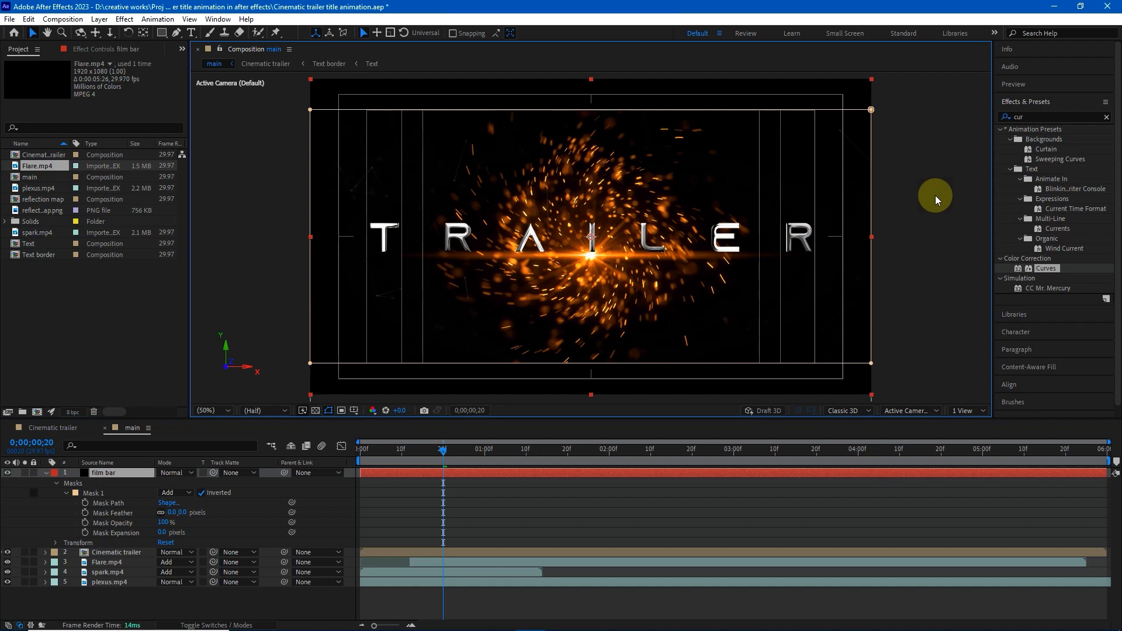
# Collapse and deselect the film bar layer, and preview the composition with the bars from the first frame.
pyautogui.click(46, 473)
pyautogui.click(247, 584)
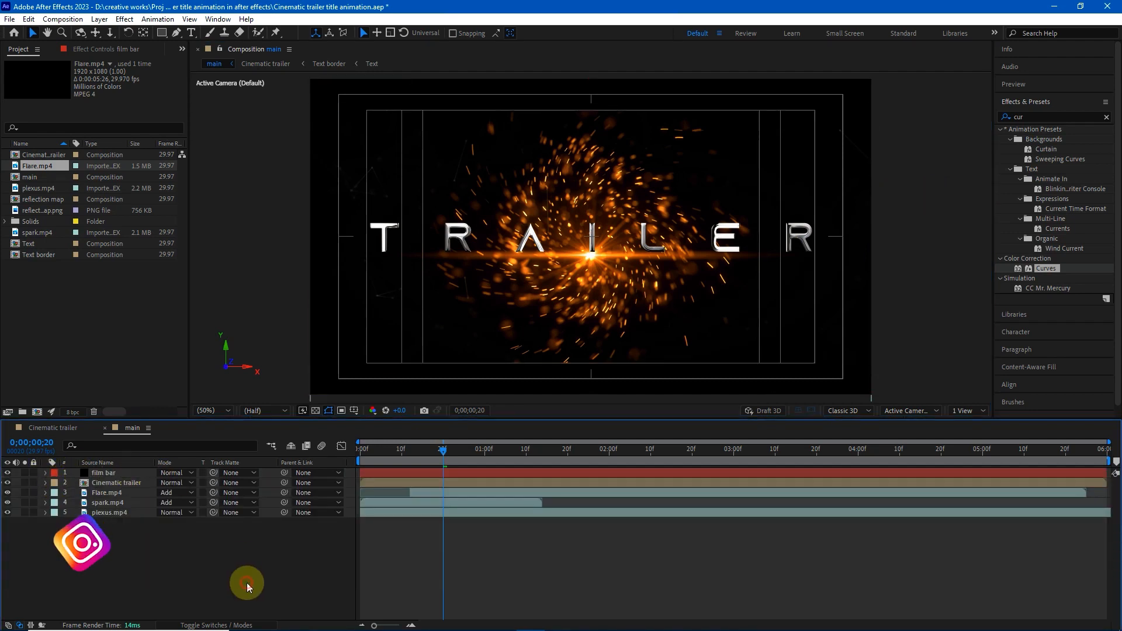
pyautogui.moveTo(442, 450); pyautogui.dragTo(327, 458)
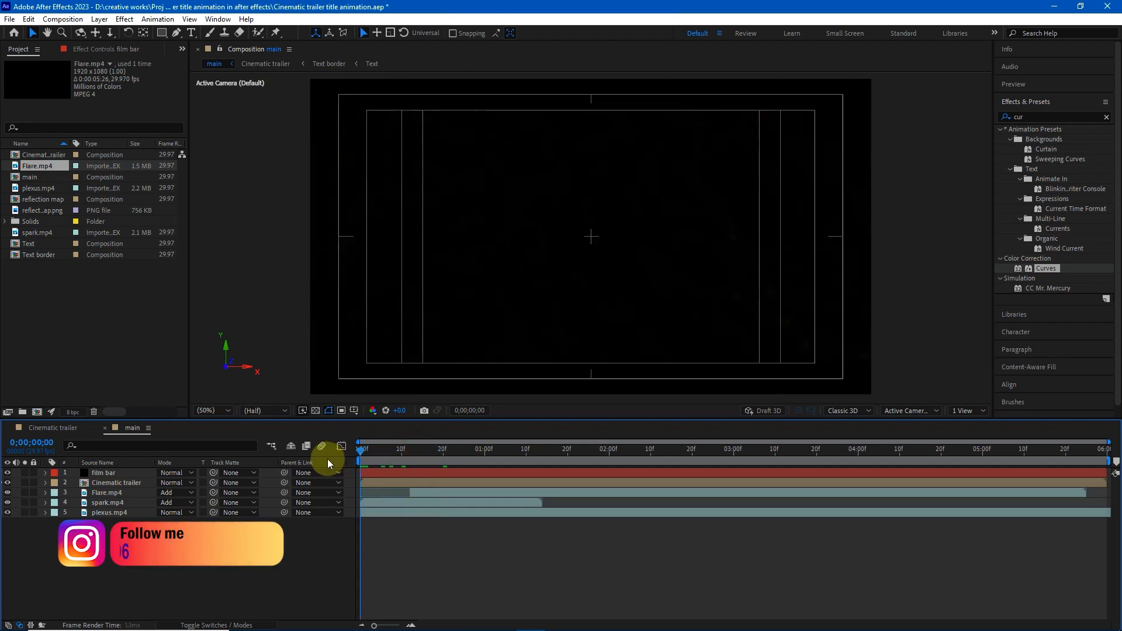
pyautogui.press('space')
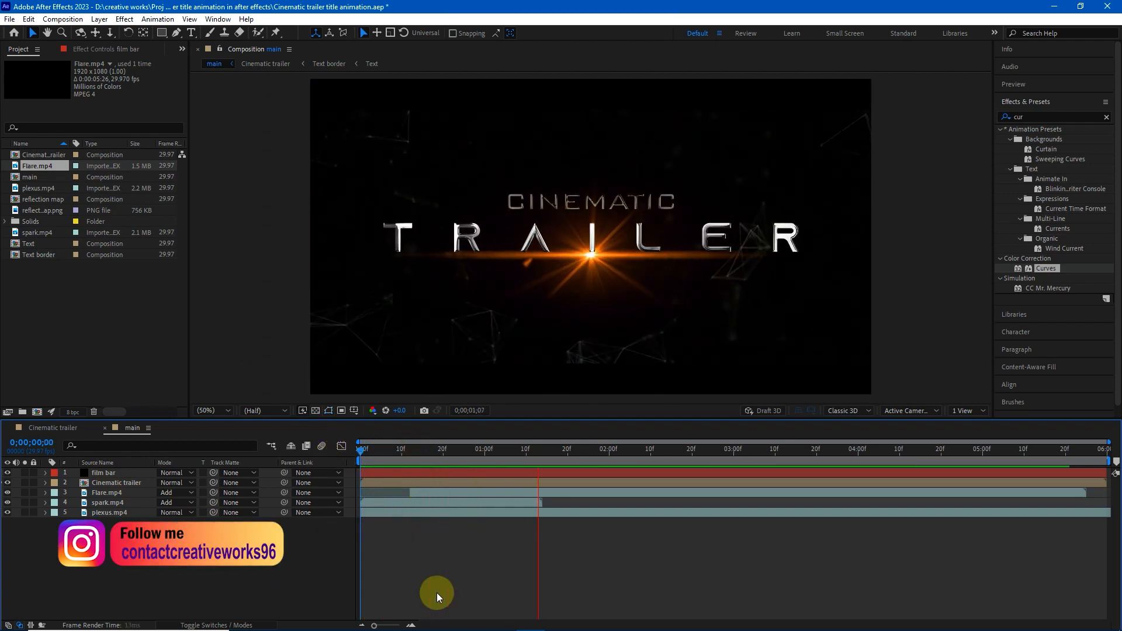